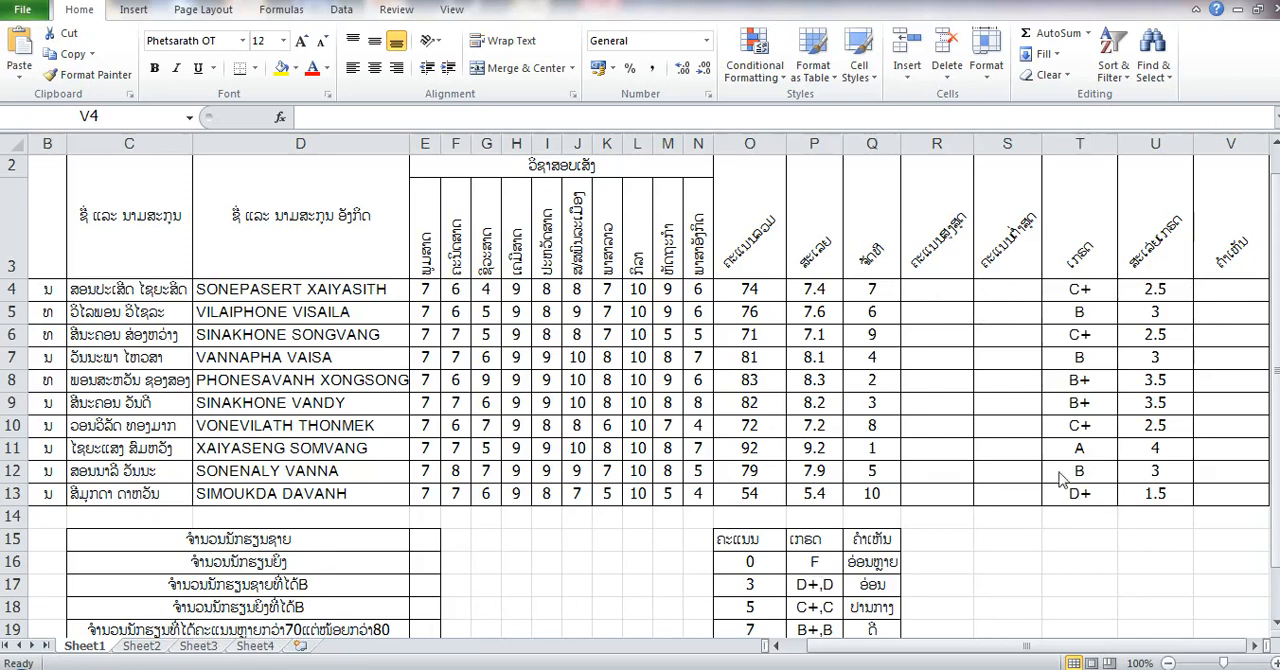
- Calculate each student's highest score in R4:R13, using MAX over E4:N4 in the first row and filling it down
{"action": "left_click", "coordinate": [950, 288]}
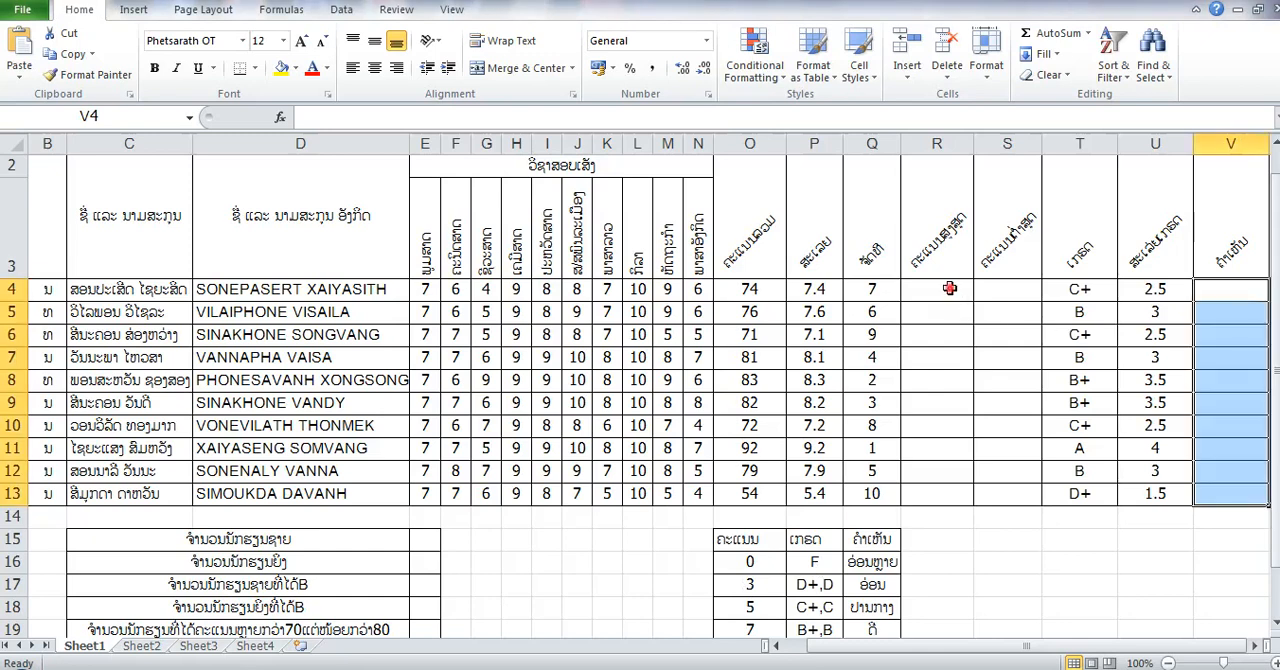
{"action": "left_click", "coordinate": [915, 289]}
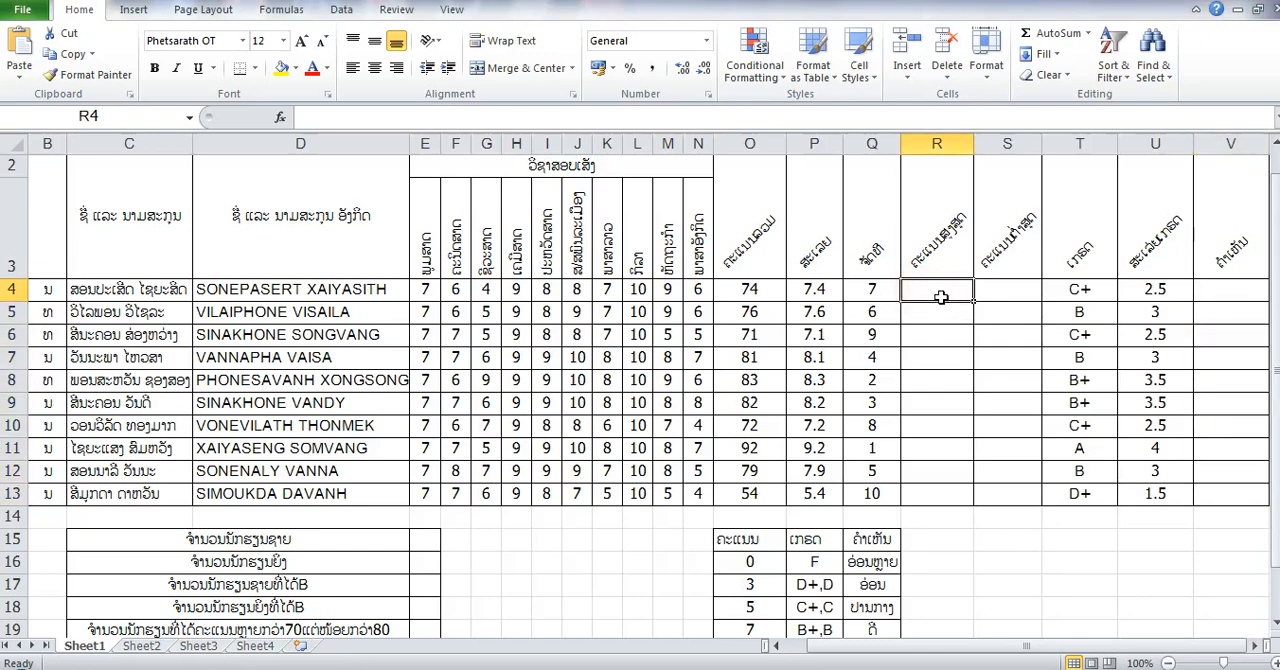
{"action": "left_click", "coordinate": [1088, 33]}
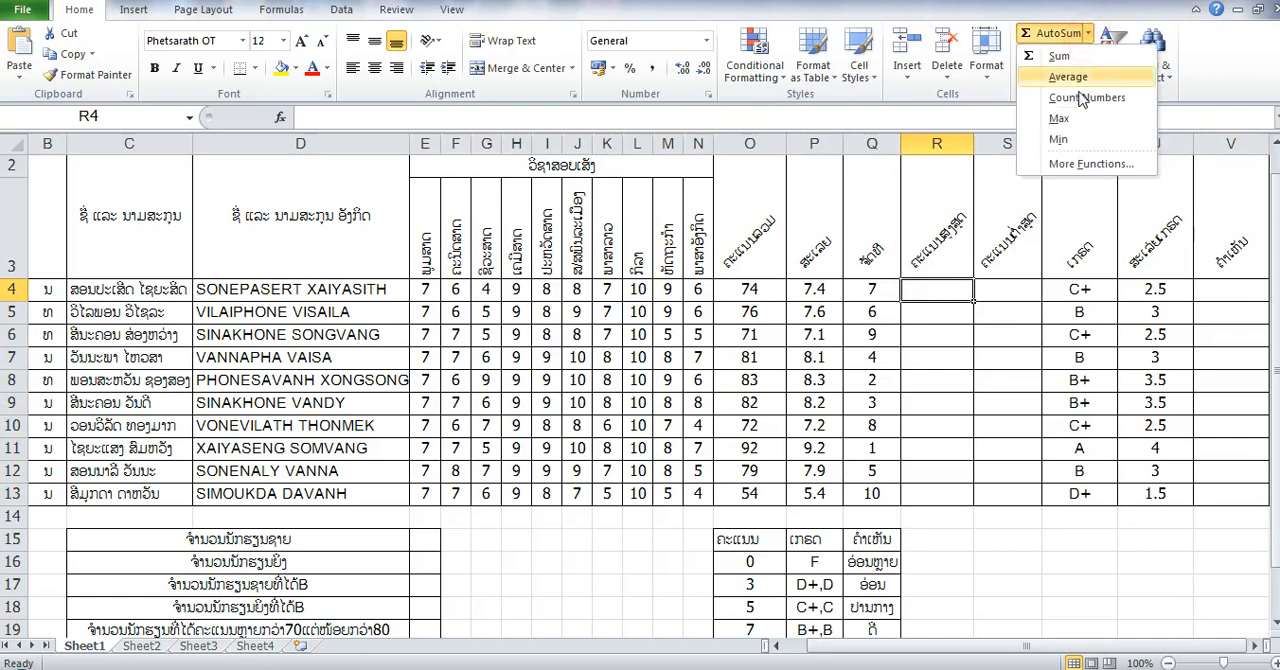
{"action": "left_click", "coordinate": [1062, 119]}
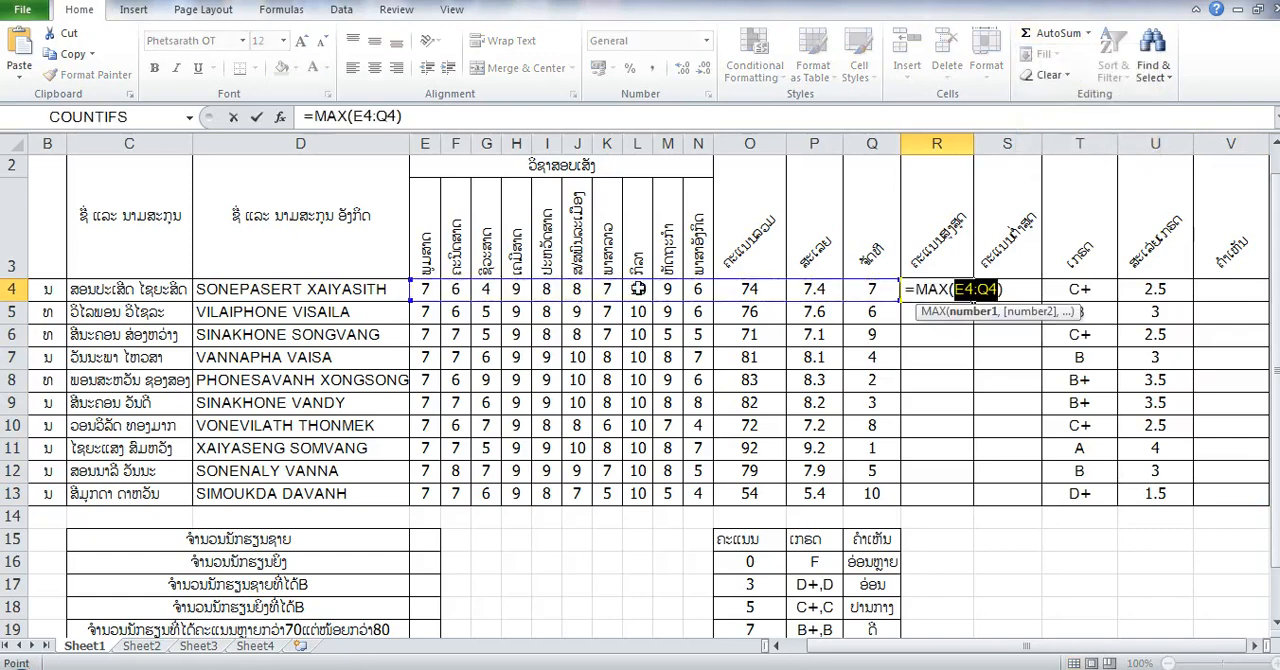
{"action": "left_click_drag", "start_coordinate": [428, 289], "coordinate": [695, 291]}
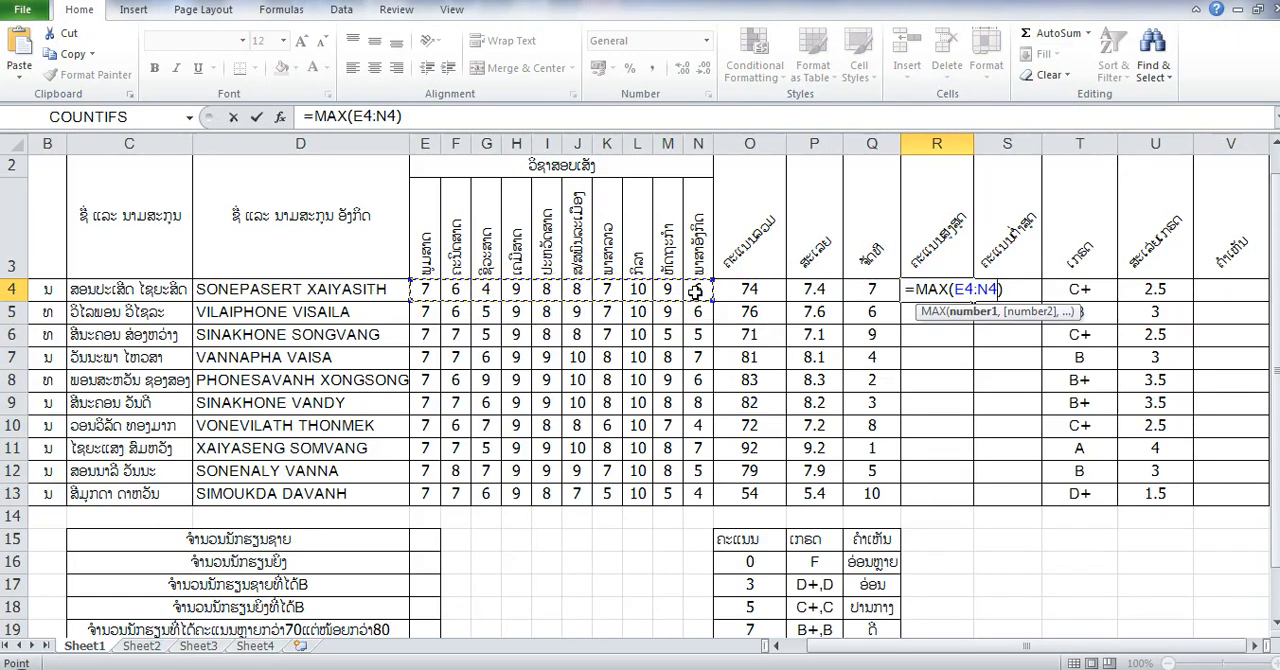
{"action": "key", "text": "Return"}
{"action": "left_click", "coordinate": [940, 290]}
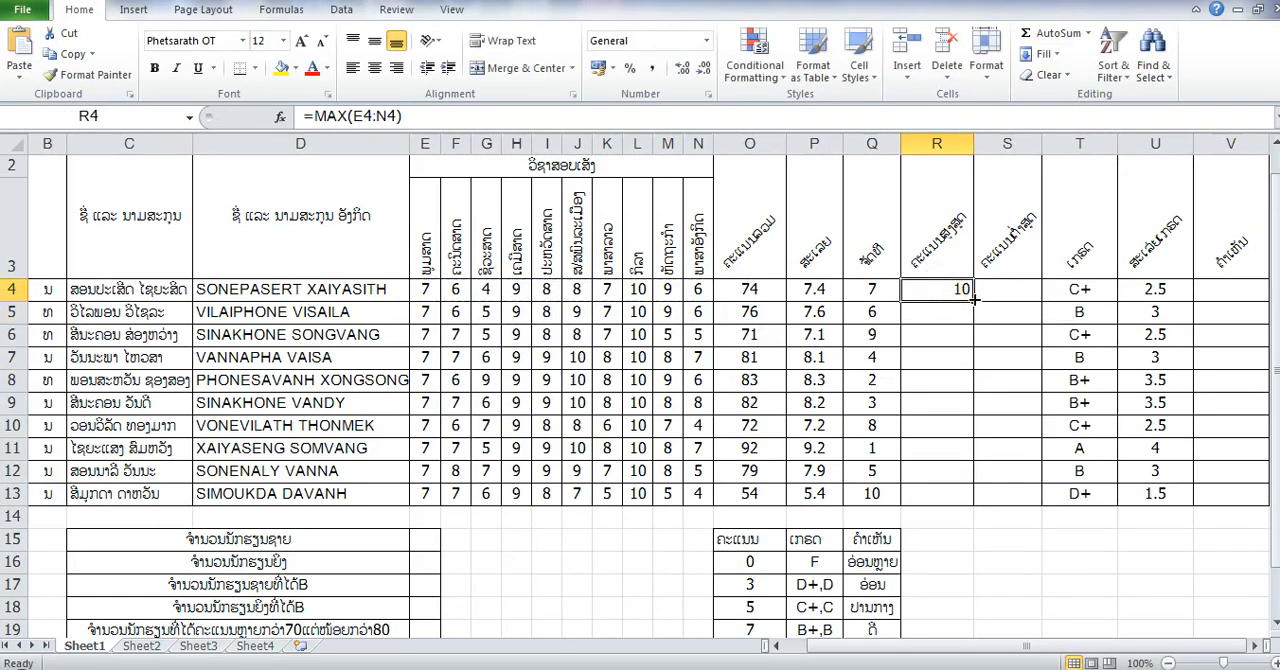
{"action": "left_click_drag", "start_coordinate": [972, 298], "coordinate": [973, 494]}
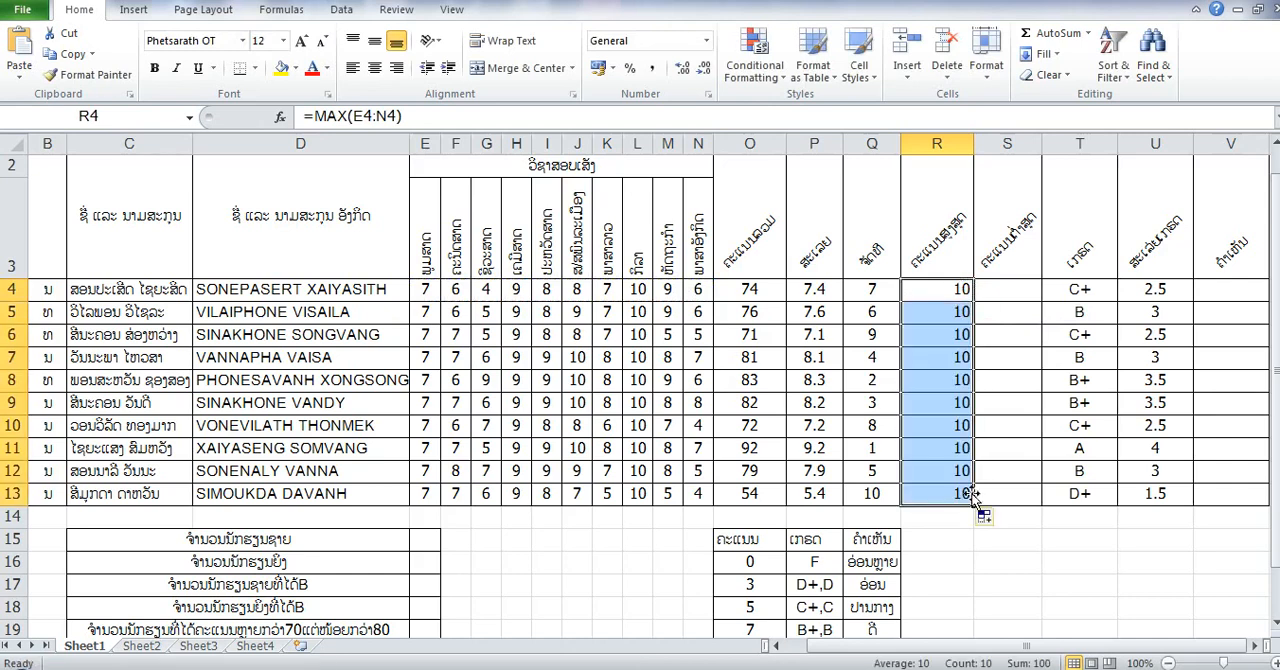
- Calculate each student's lowest score in S4:S13, using MIN over E4:N4 in the first row and filling it down
{"action": "left_click", "coordinate": [1012, 292]}
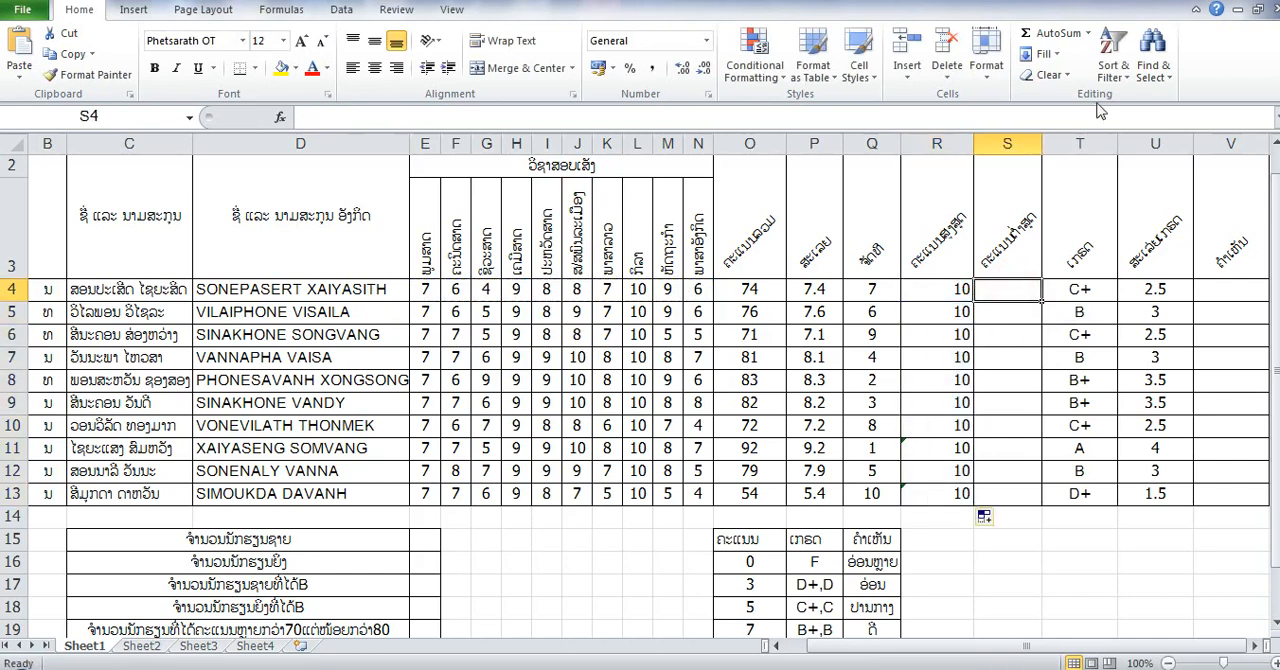
{"action": "left_click", "coordinate": [1088, 33]}
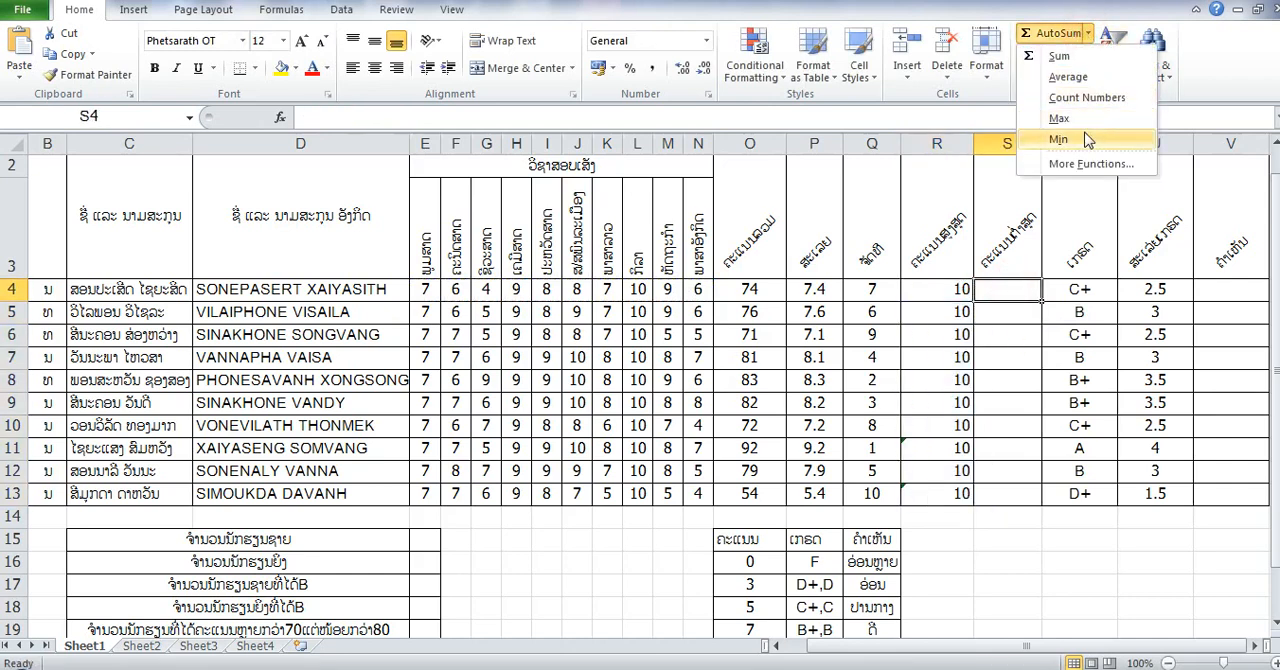
{"action": "left_click", "coordinate": [1088, 140]}
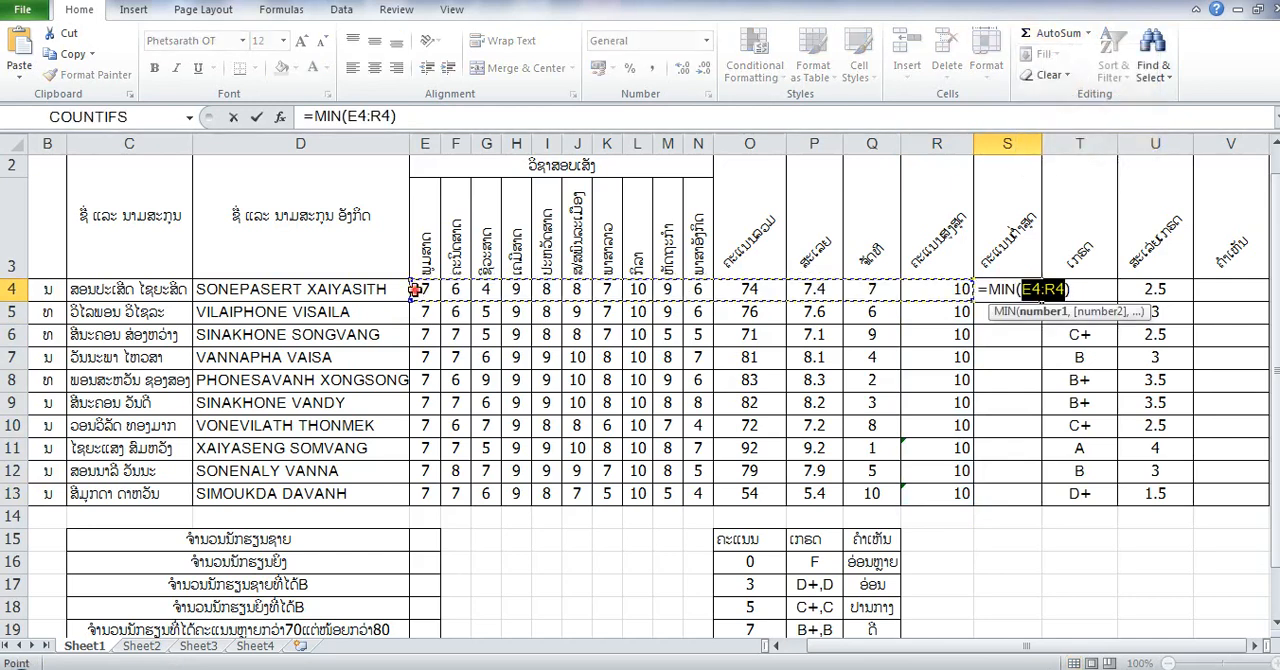
{"action": "left_click_drag", "start_coordinate": [414, 289], "coordinate": [688, 290]}
{"action": "key", "text": "Return"}
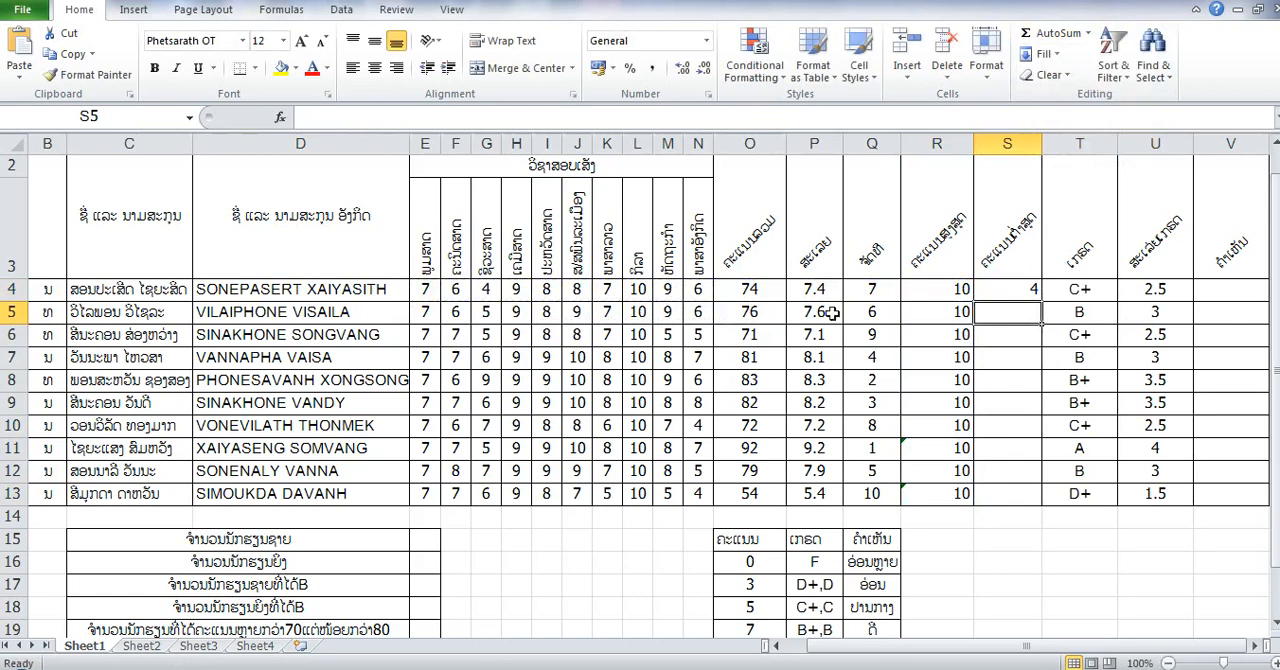
{"action": "left_click", "coordinate": [1012, 290]}
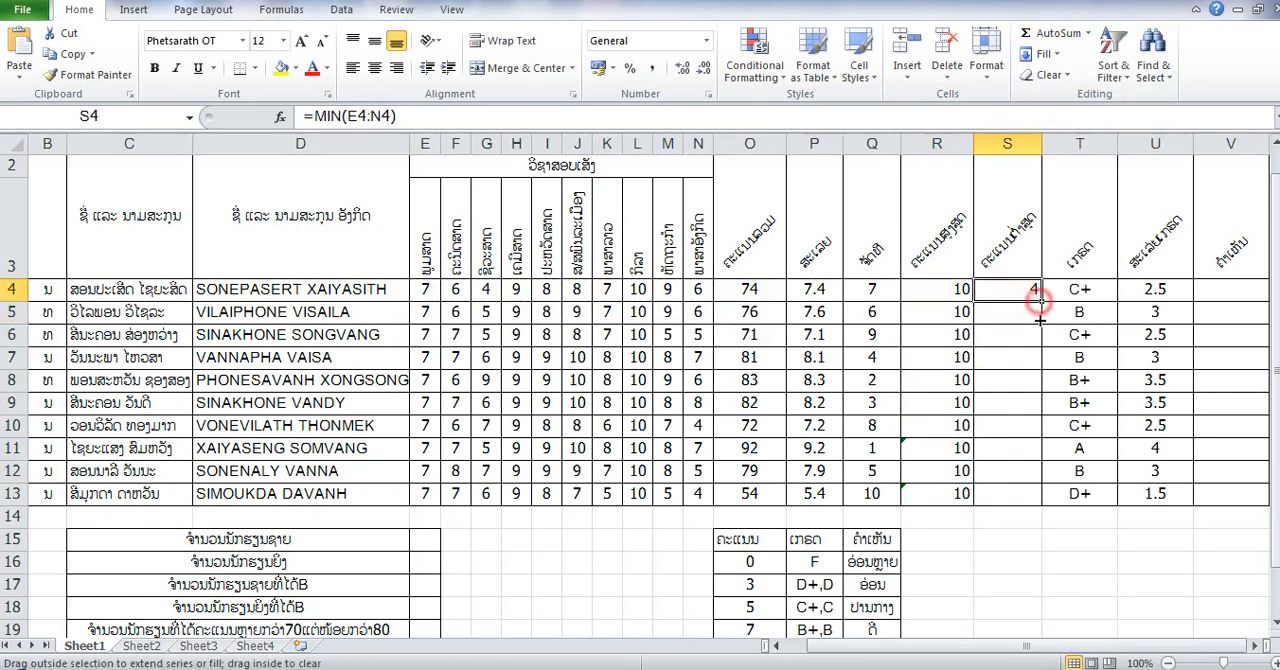
{"action": "left_click_drag", "start_coordinate": [1040, 300], "coordinate": [1041, 502]}
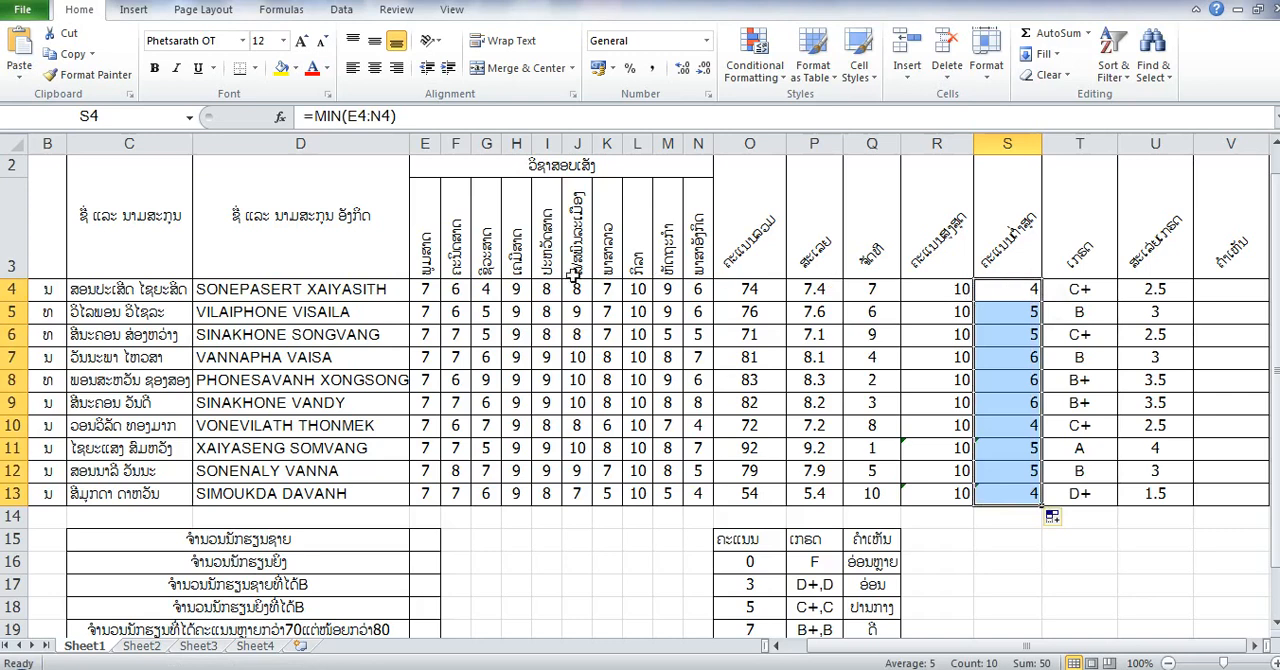
- Insert the IF function in V4 and leave its formula open for editing as =IF( without the closing bracket
{"action": "left_click", "coordinate": [1229, 297]}
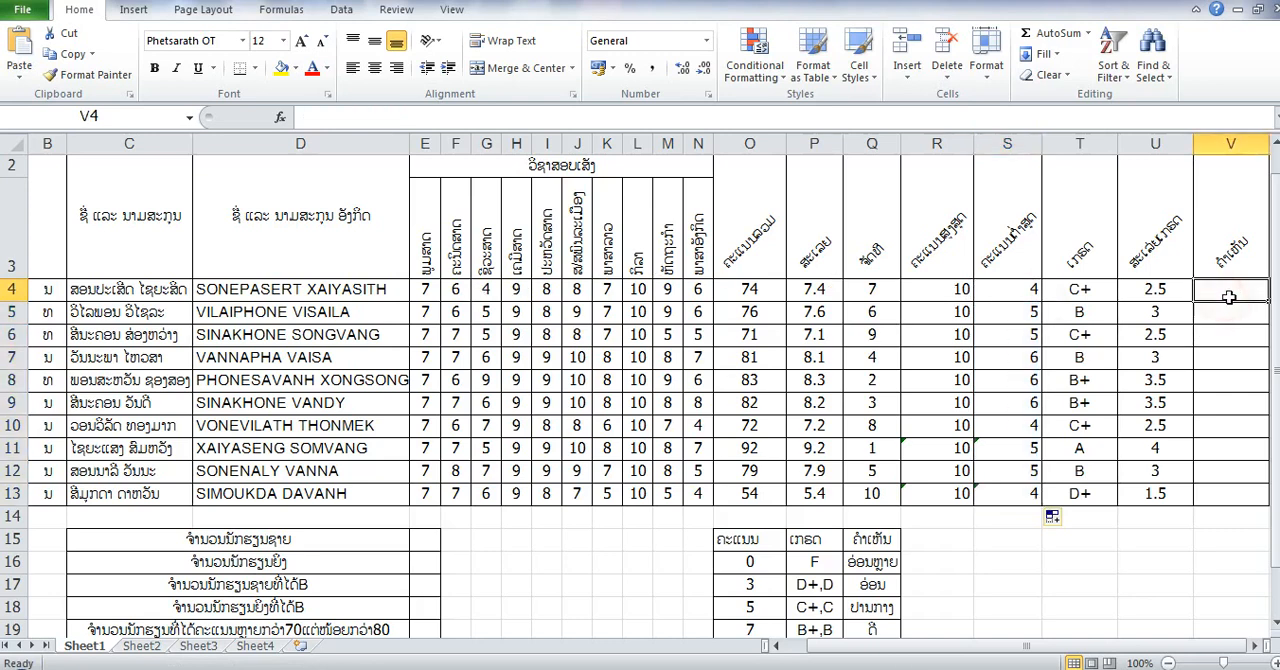
{"action": "left_click", "coordinate": [1091, 33]}
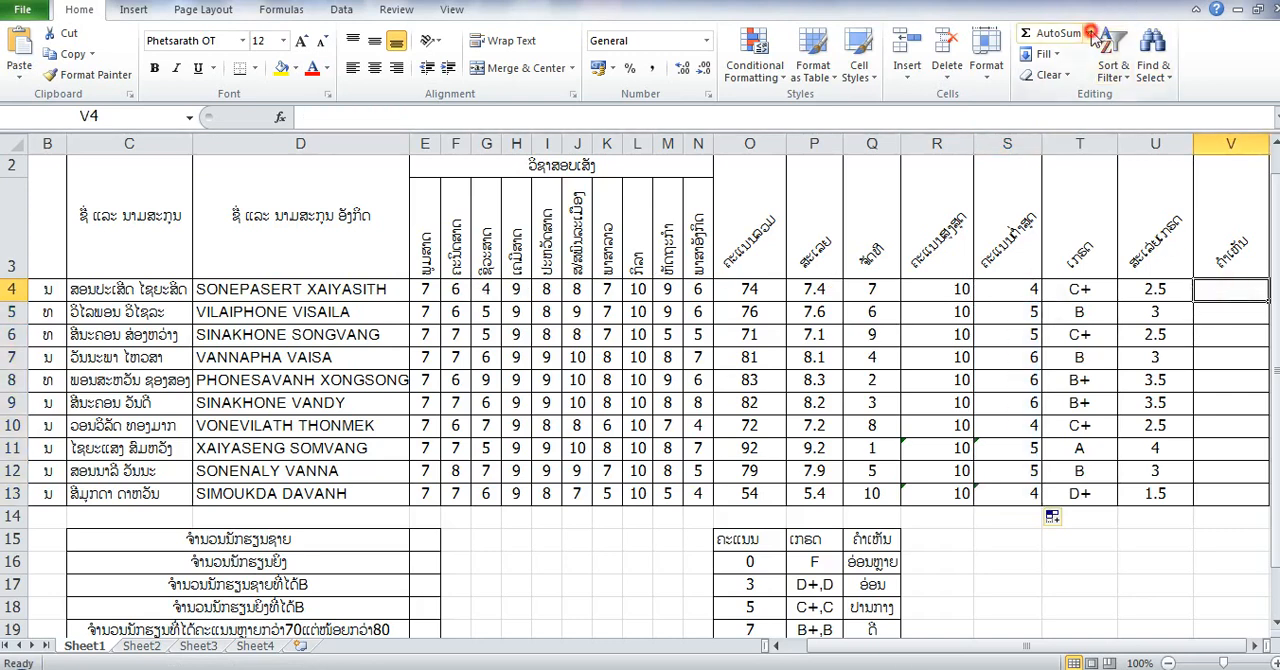
{"action": "left_click", "coordinate": [1088, 163]}
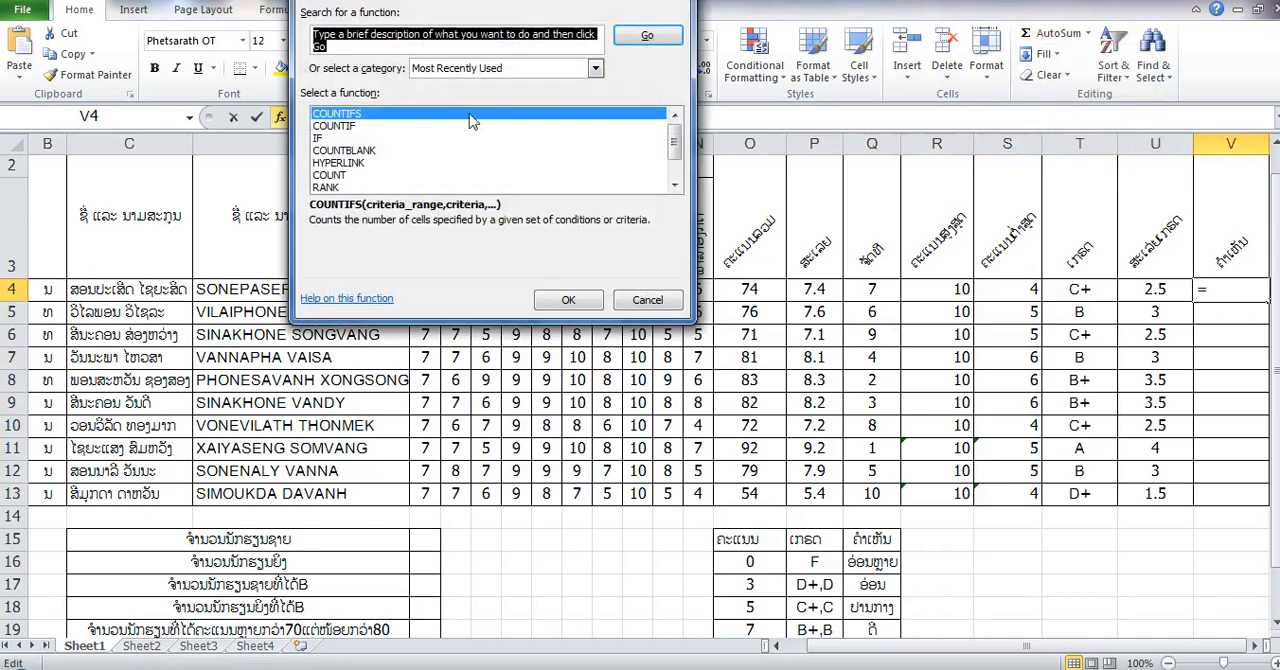
{"action": "left_click", "coordinate": [365, 138]}
{"action": "left_click", "coordinate": [568, 300]}
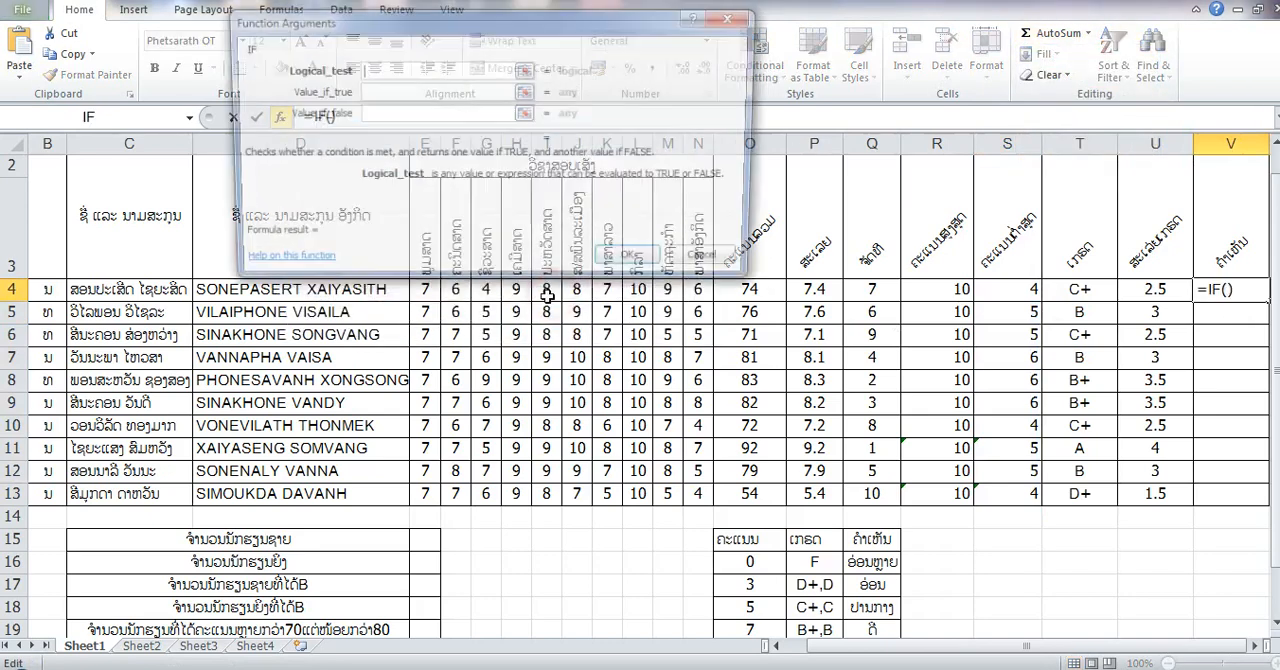
{"action": "left_click", "coordinate": [627, 256]}
{"action": "left_click", "coordinate": [610, 399]}
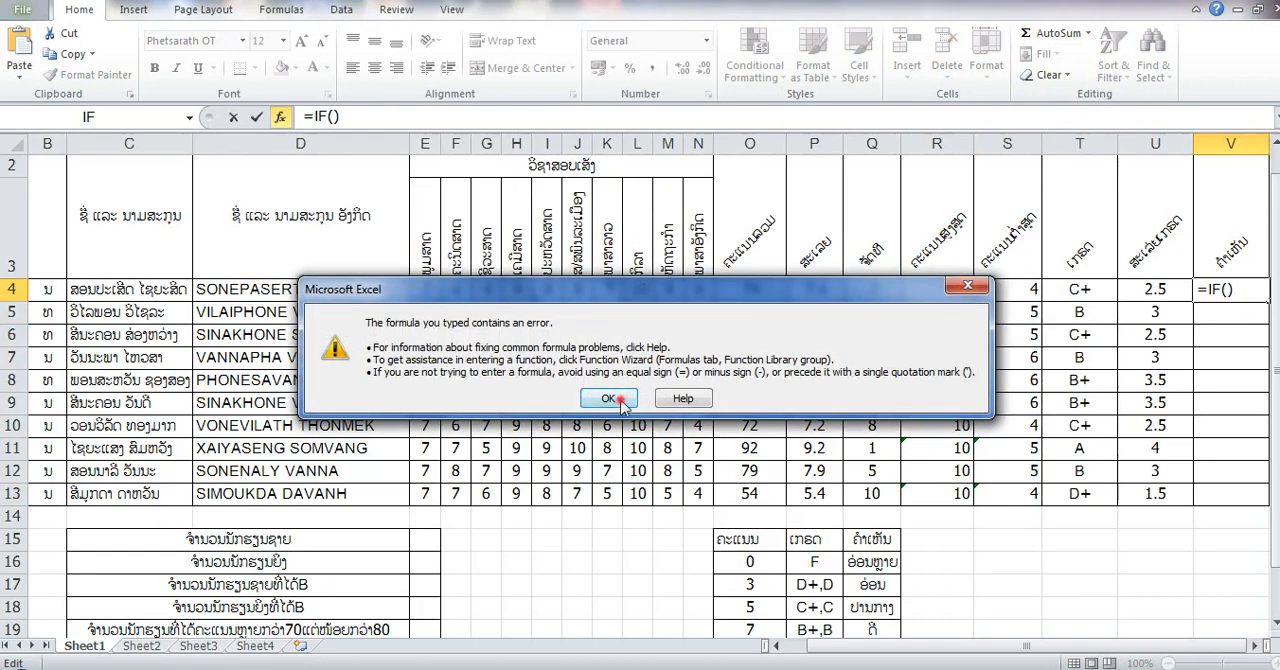
{"action": "left_click", "coordinate": [375, 117]}
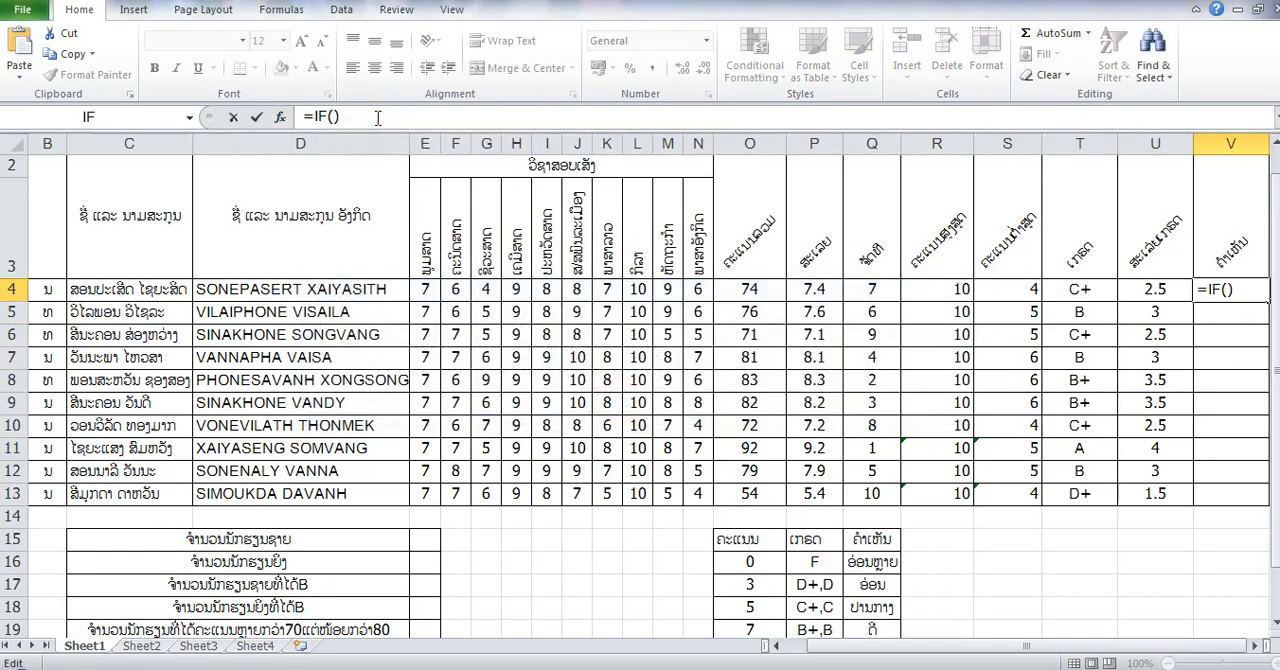
{"action": "key", "text": "BackSpace"}
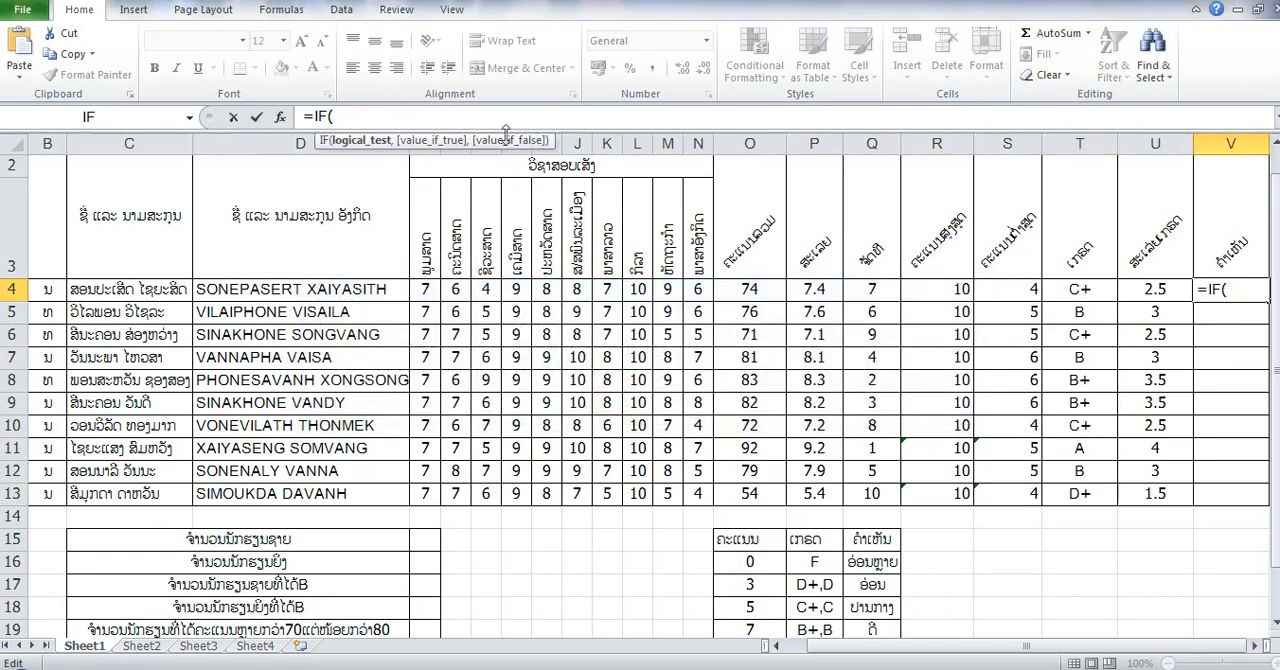
- Enter the first IF test in V4 as O4>=91 with the result "ດີຫຼາຍ", followed by a comma
{"action": "left_click", "coordinate": [733, 291]}
{"action": "type", "text": ">=91"}
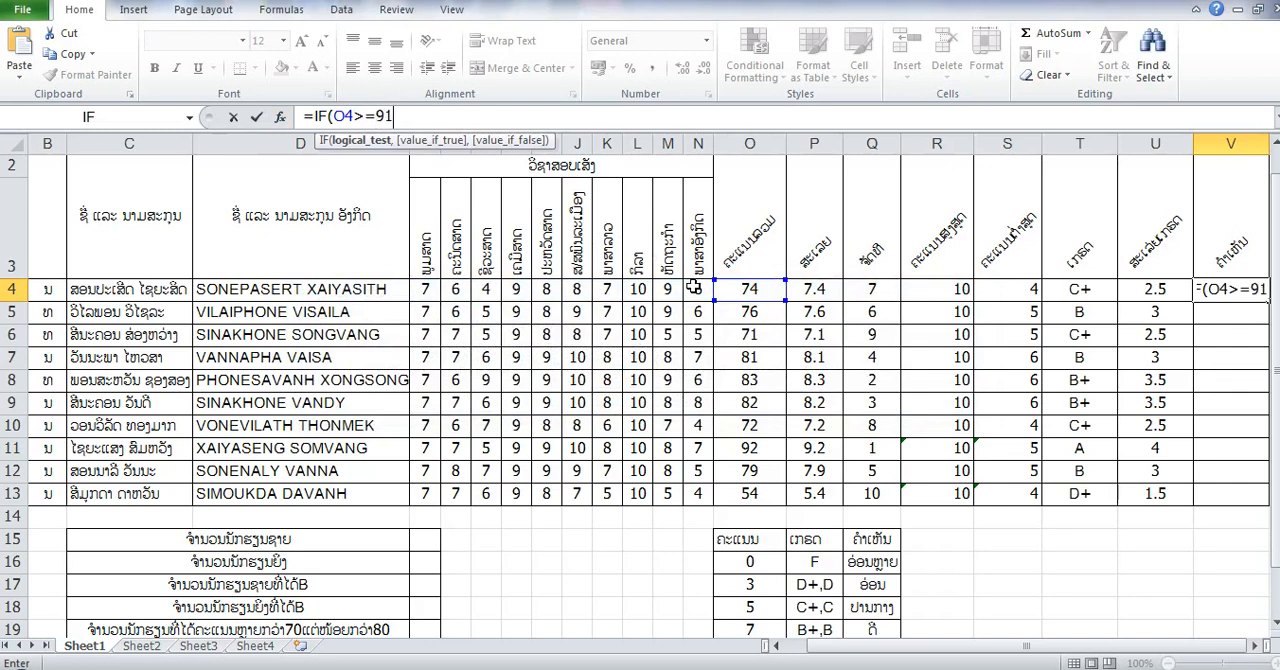
{"action": "type", "text": ","}
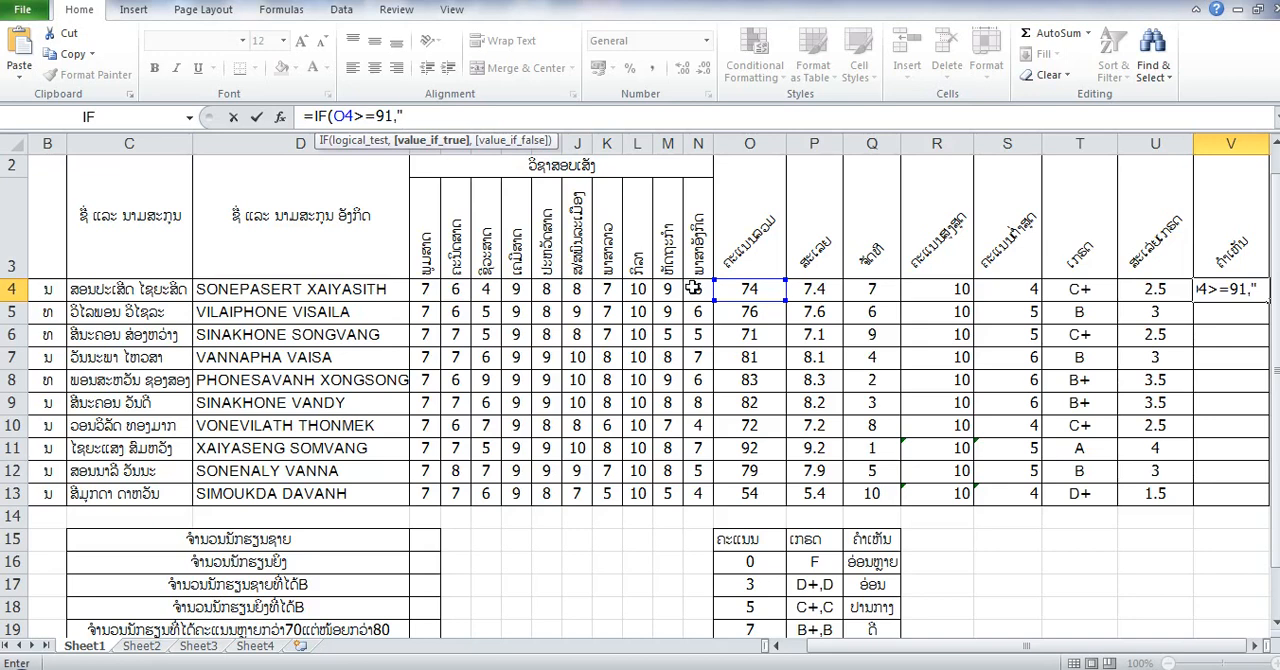
{"action": "type", "text": "\"ດີຫຼາ"}
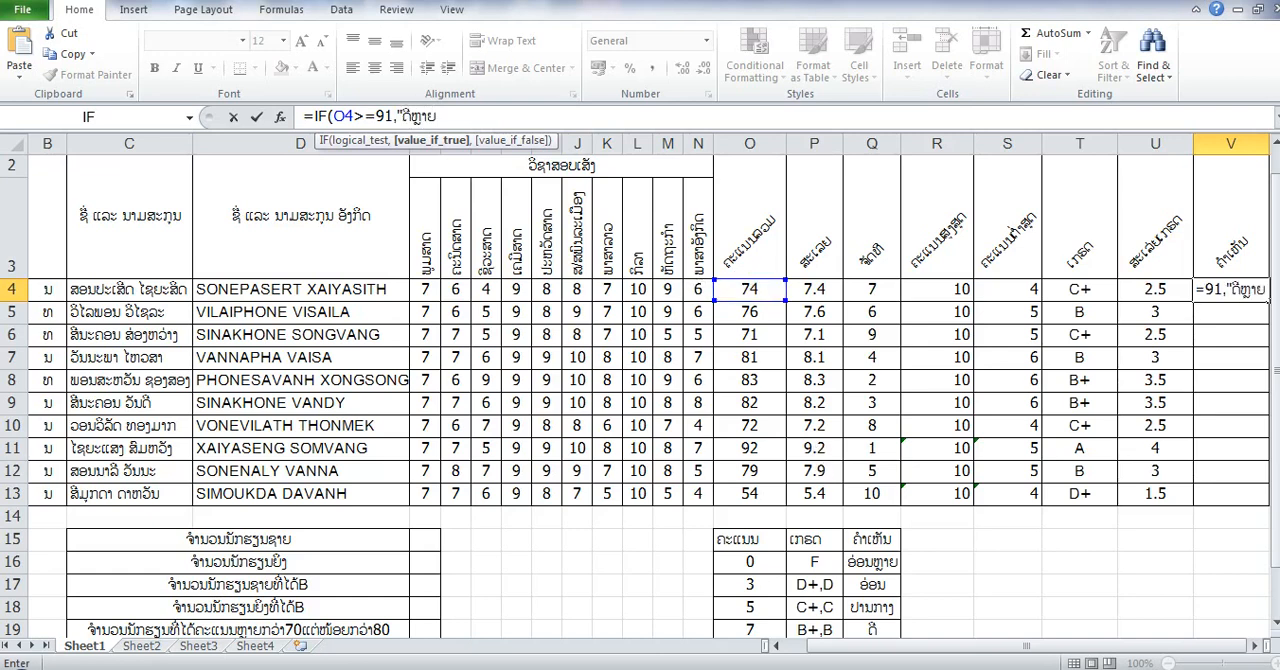
{"action": "type", "text": "ຍ\","}
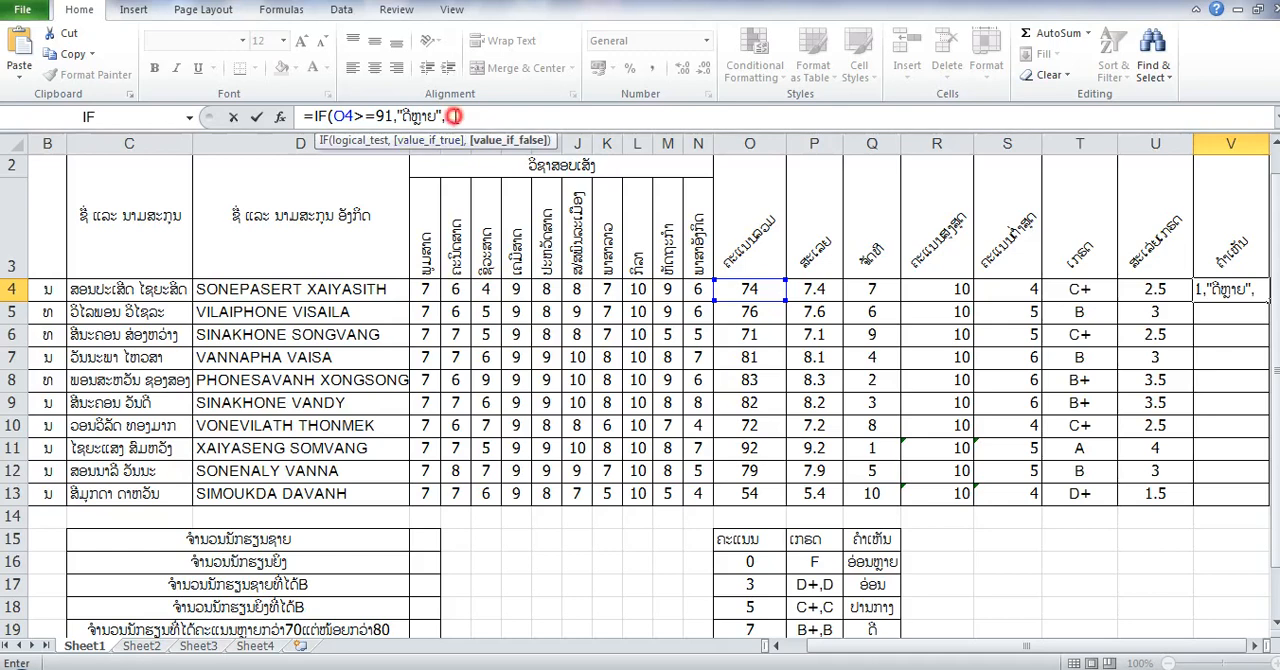
- Copy the segment IF(O4>=91,"ດີຫຼາຍ", and paste it three times at the end of the V4 formula
{"action": "left_click_drag", "start_coordinate": [445, 116], "coordinate": [318, 116]}
{"action": "right_click", "coordinate": [318, 117]}
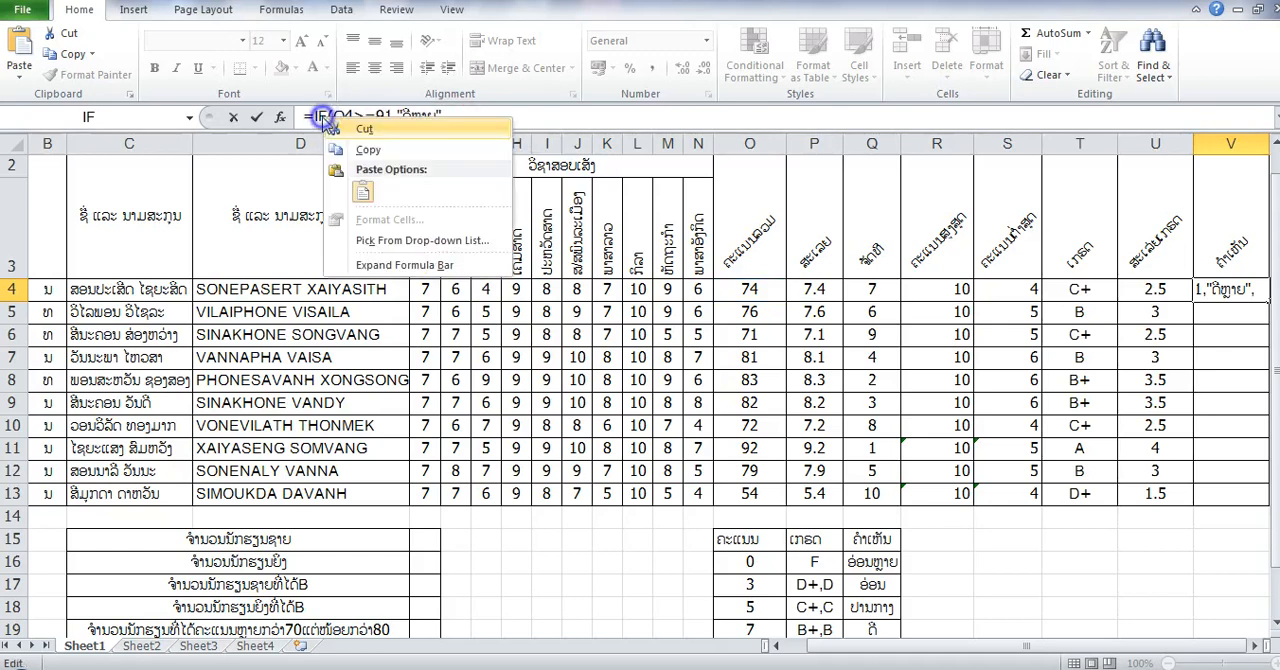
{"action": "left_click", "coordinate": [368, 149]}
{"action": "left_click", "coordinate": [450, 117]}
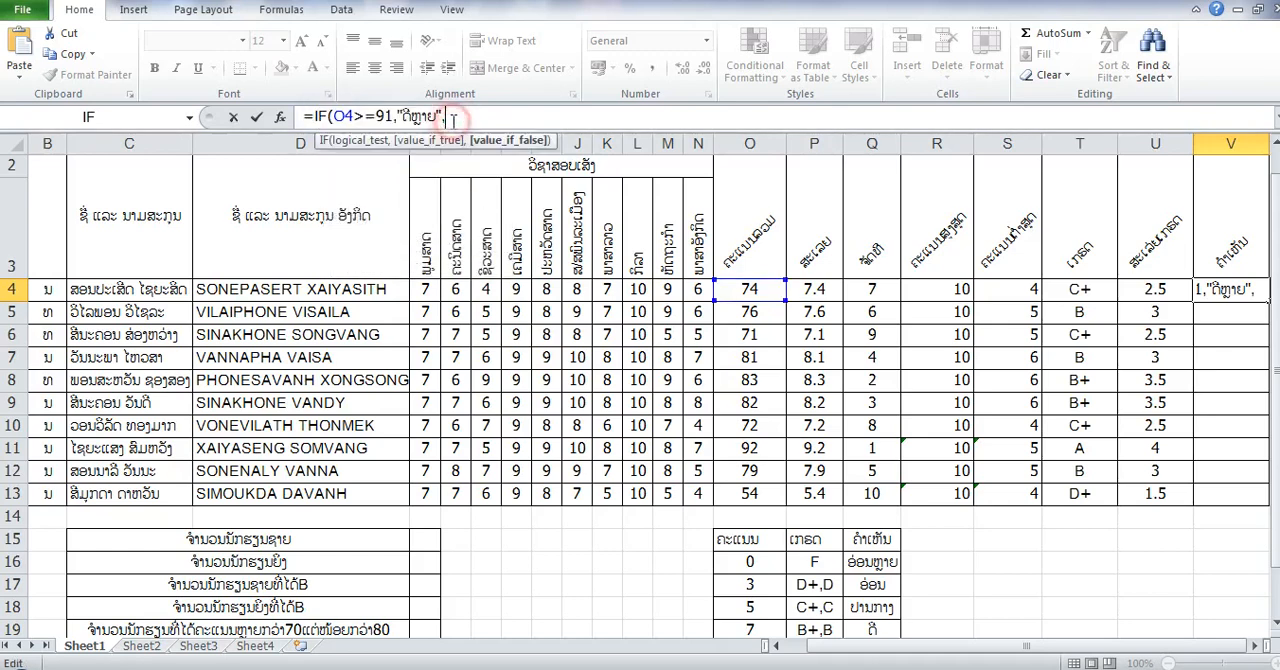
{"action": "key", "text": "ctrl+v"}
{"action": "key", "text": "ctrl+v"}
{"action": "key", "text": "ctrl+v"}
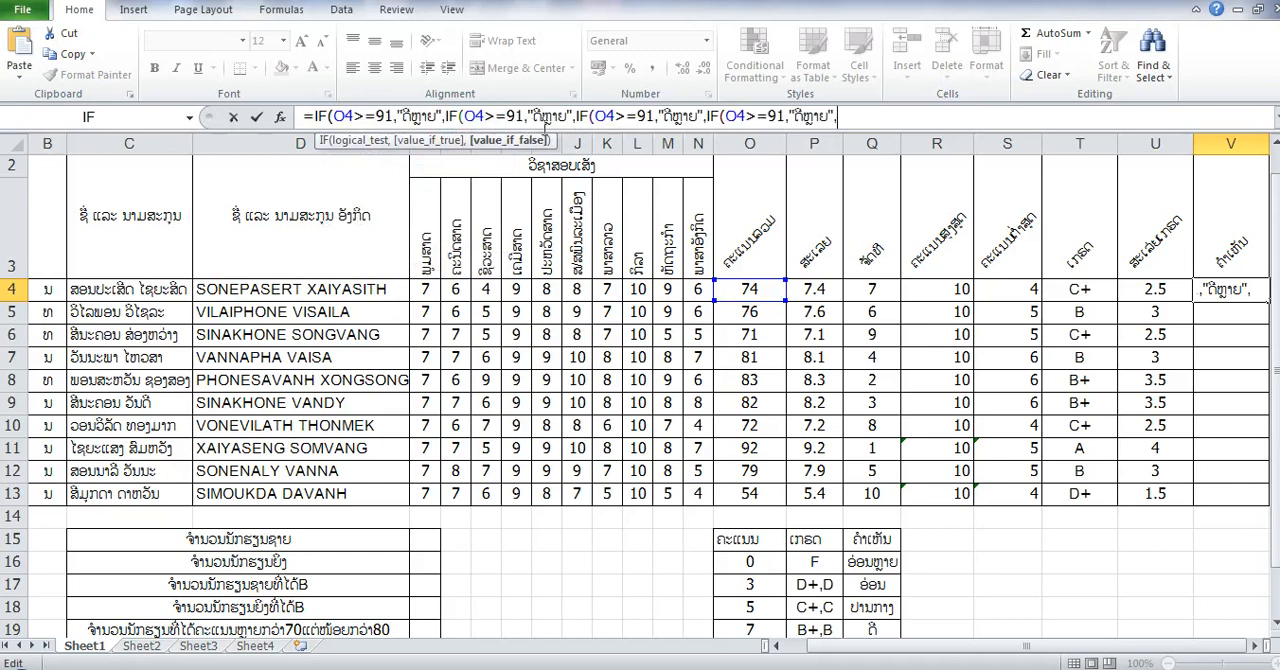
- Change the threshold in the second IF test of the V4 formula to 76
{"action": "left_click", "coordinate": [520, 117]}
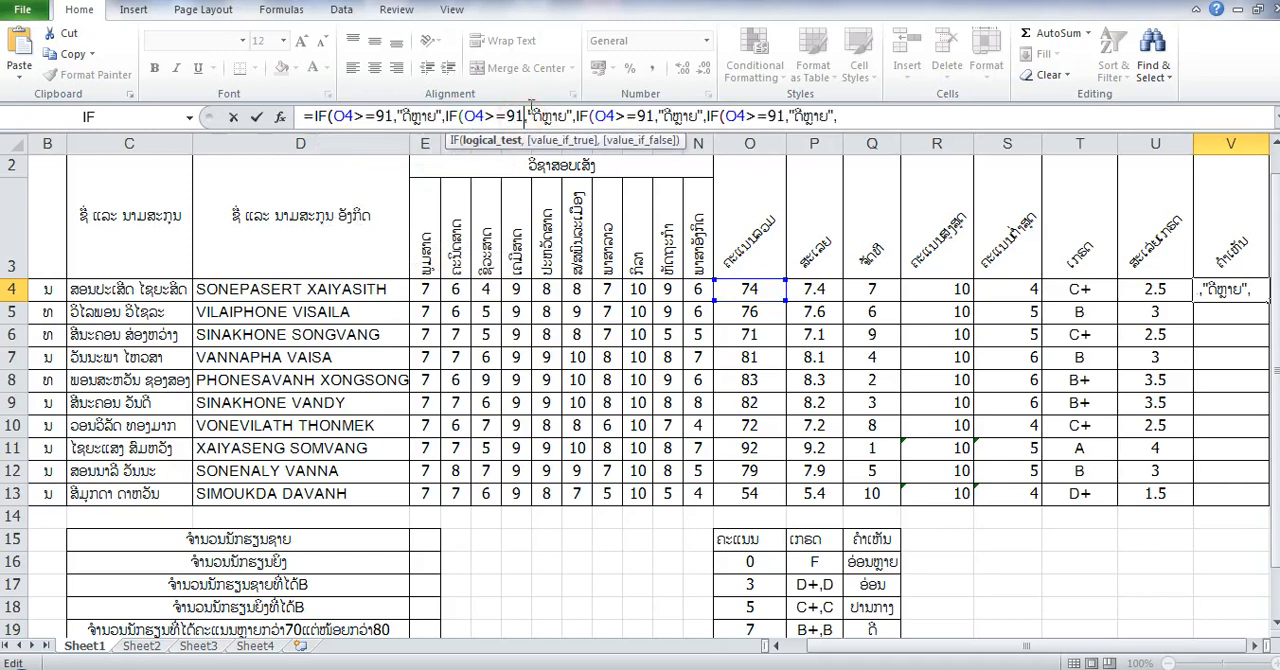
{"action": "key", "text": "BackSpace"}
{"action": "key", "text": "BackSpace"}
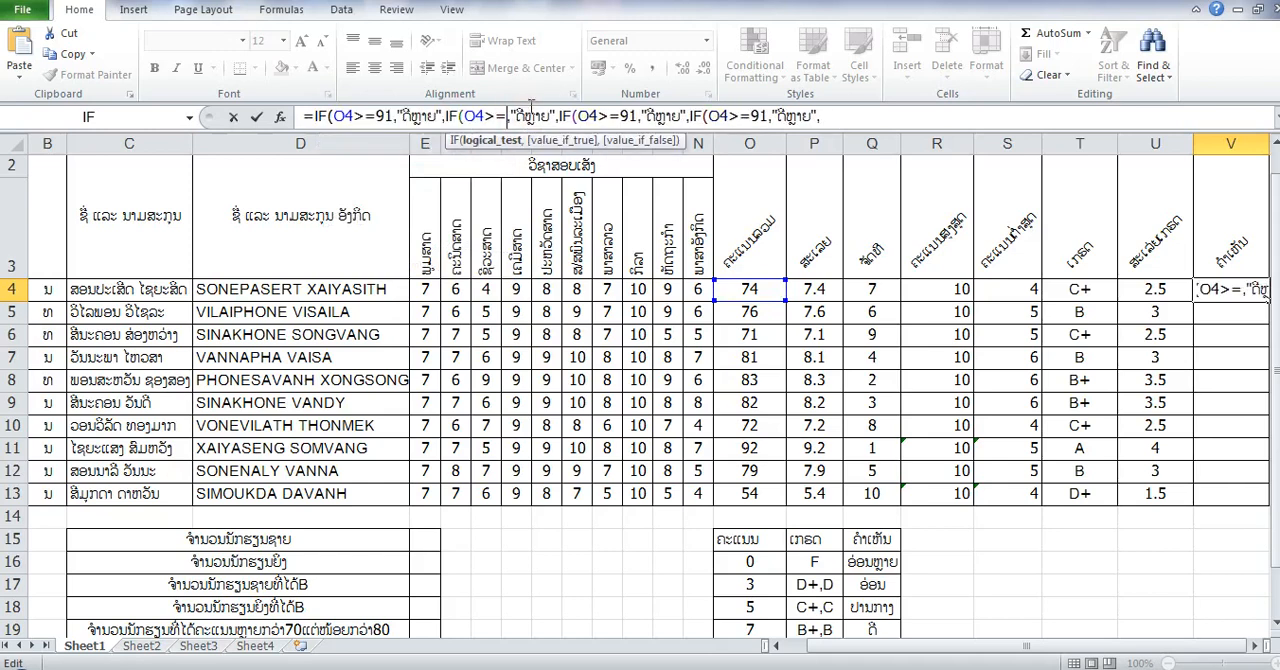
{"action": "type", "text": "7"}
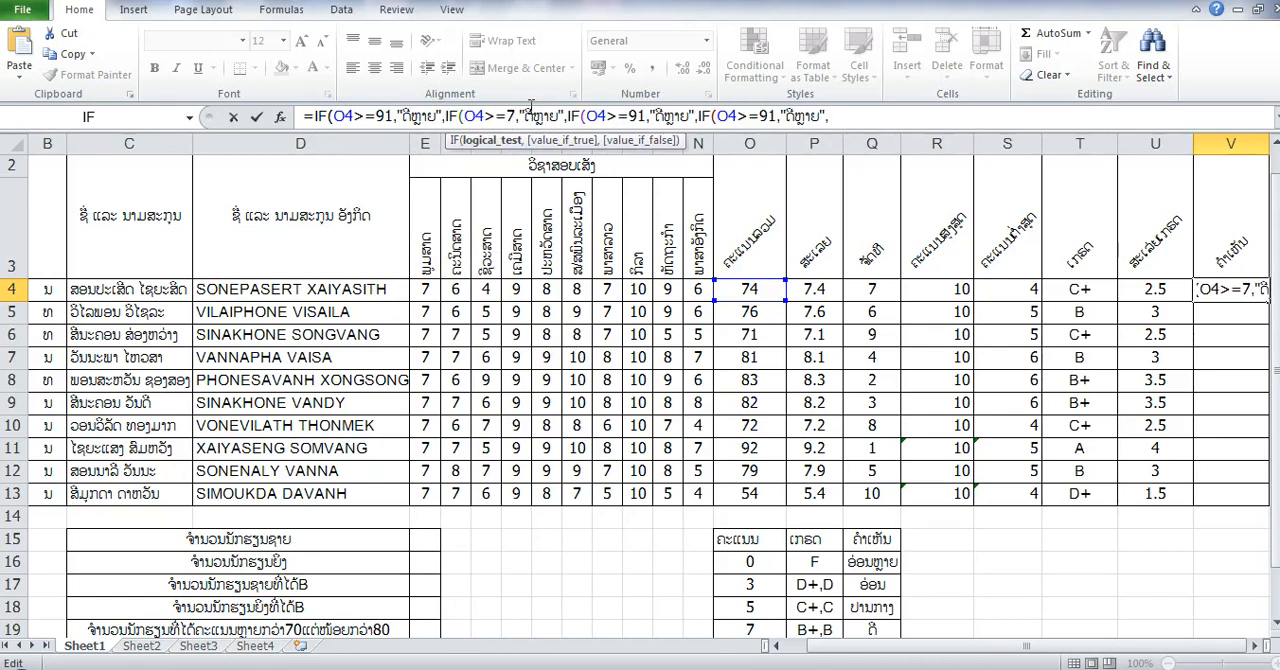
{"action": "type", "text": "6"}
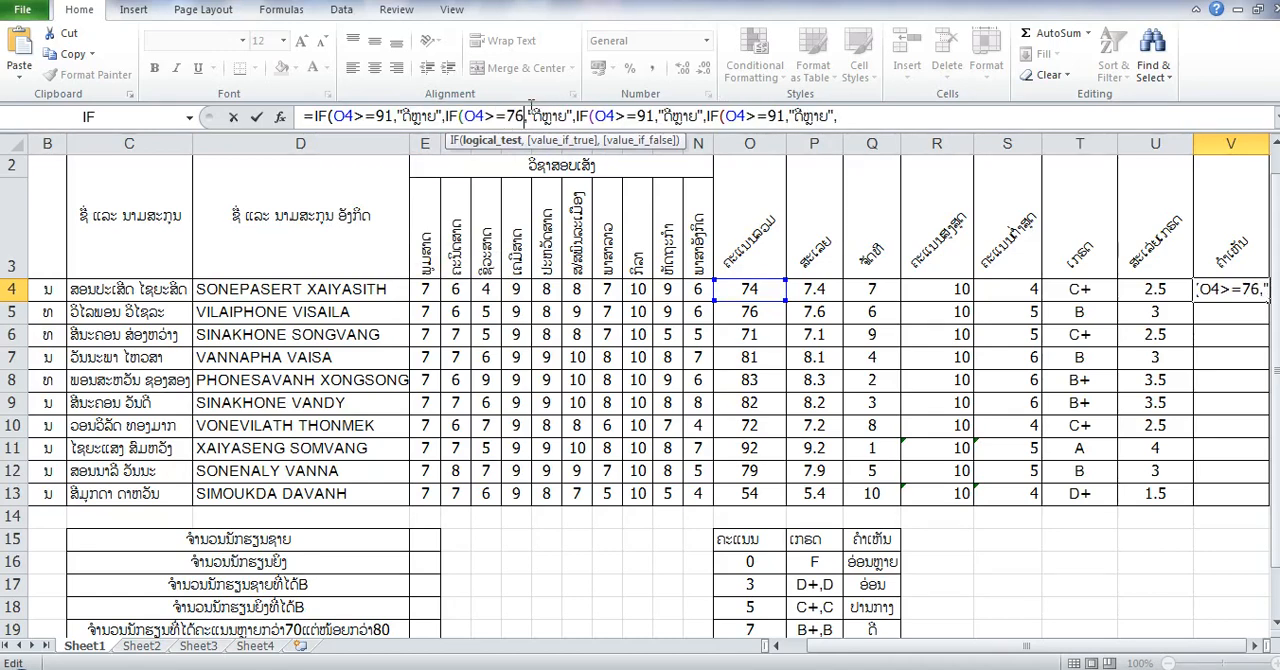
- Set the threshold of the third IF test in V4 to 61 and that of the fourth to 54
{"action": "left_click", "coordinate": [651, 116]}
{"action": "key", "text": "BackSpace"}
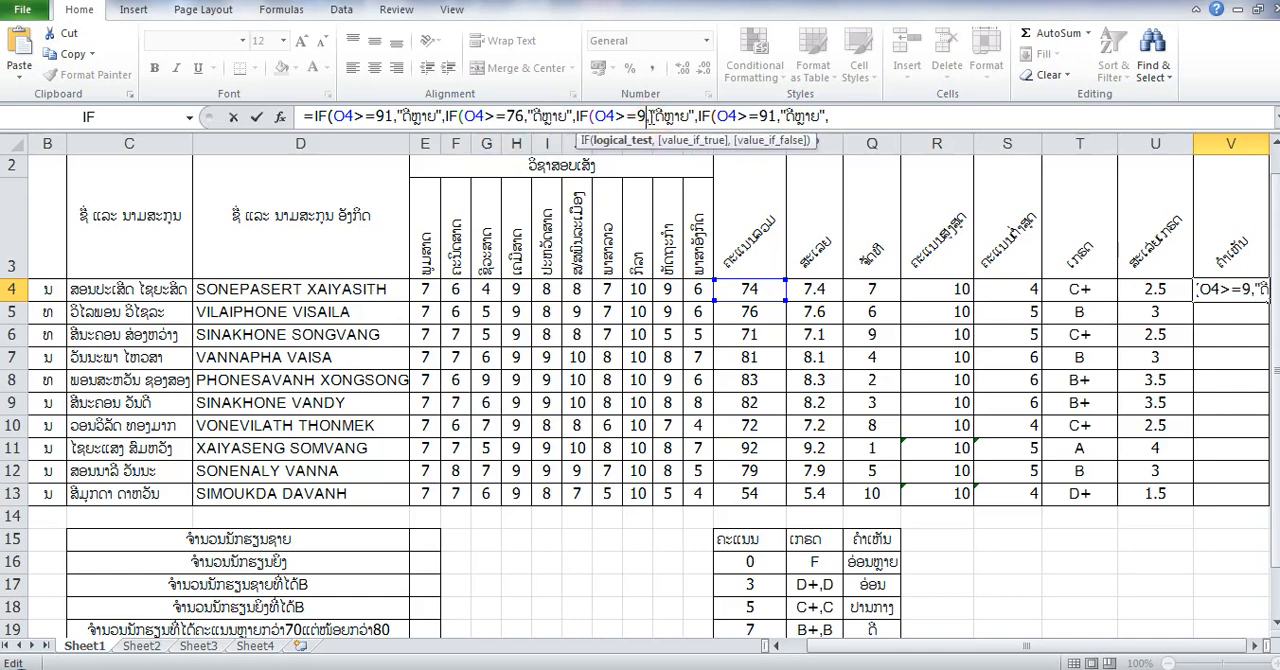
{"action": "key", "text": "BackSpace"}
{"action": "type", "text": "61"}
{"action": "left_click", "coordinate": [779, 118]}
{"action": "key", "text": "BackSpace"}
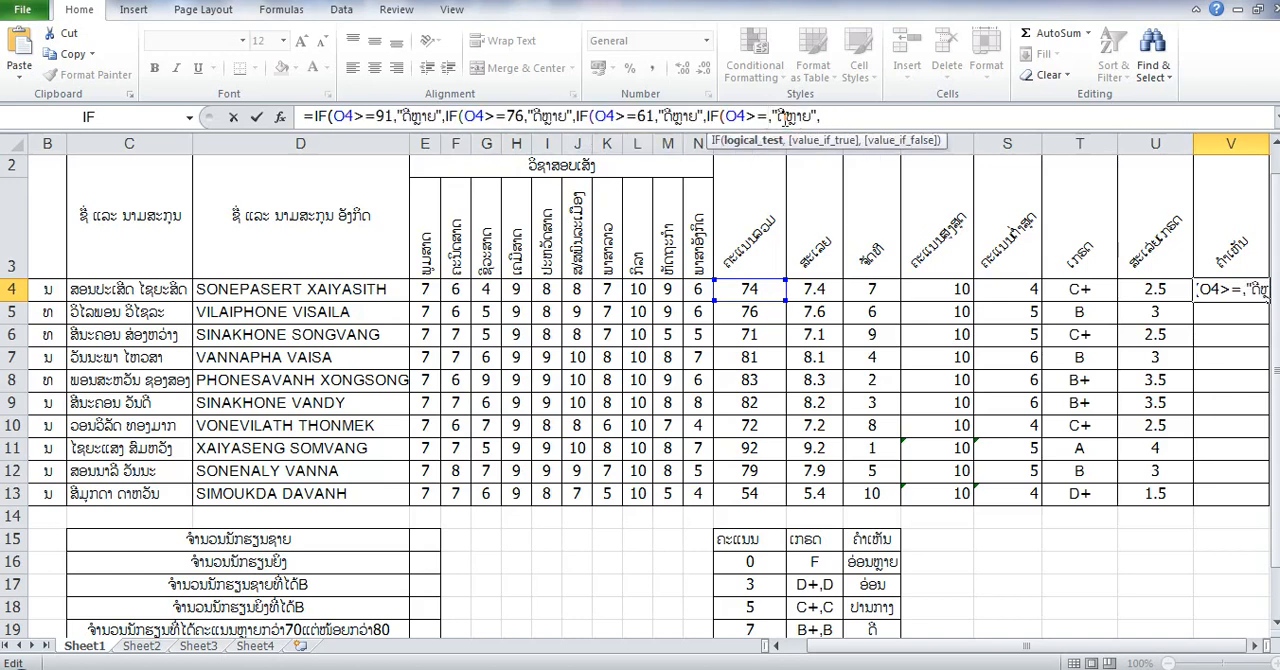
{"action": "type", "text": "54"}
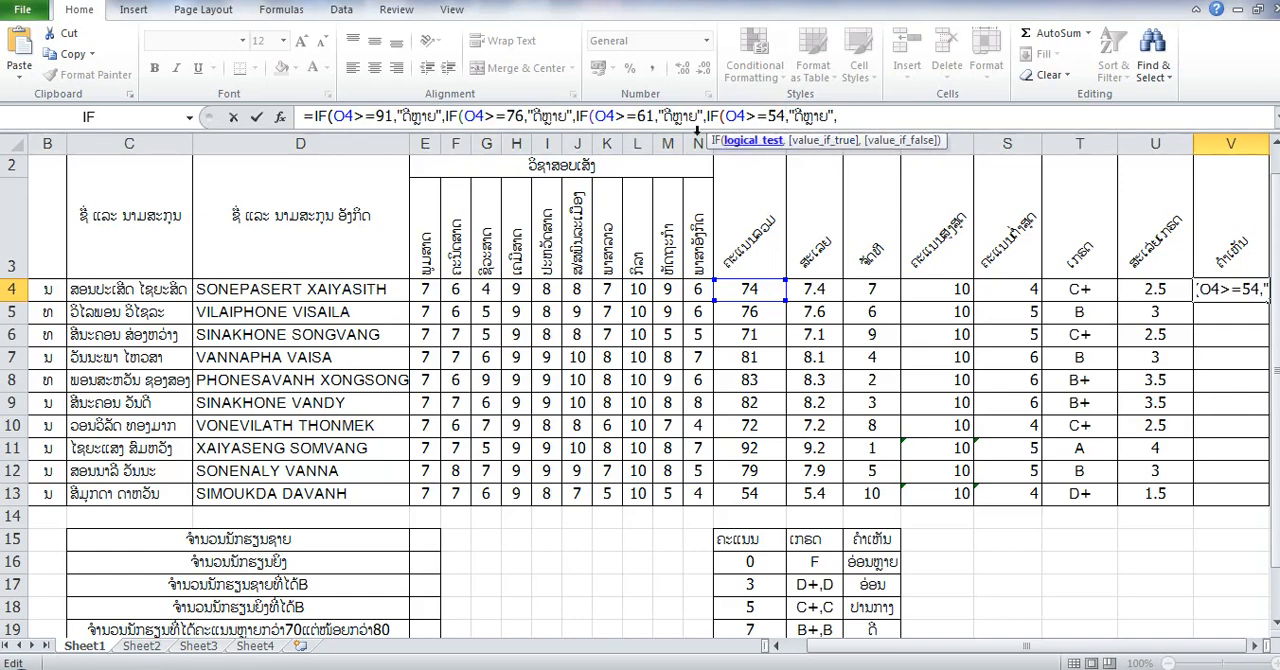
- Shorten the result text of the second IF test (O4>=76) in the V4 formula to "ດີ"
{"action": "left_click", "coordinate": [577, 118]}
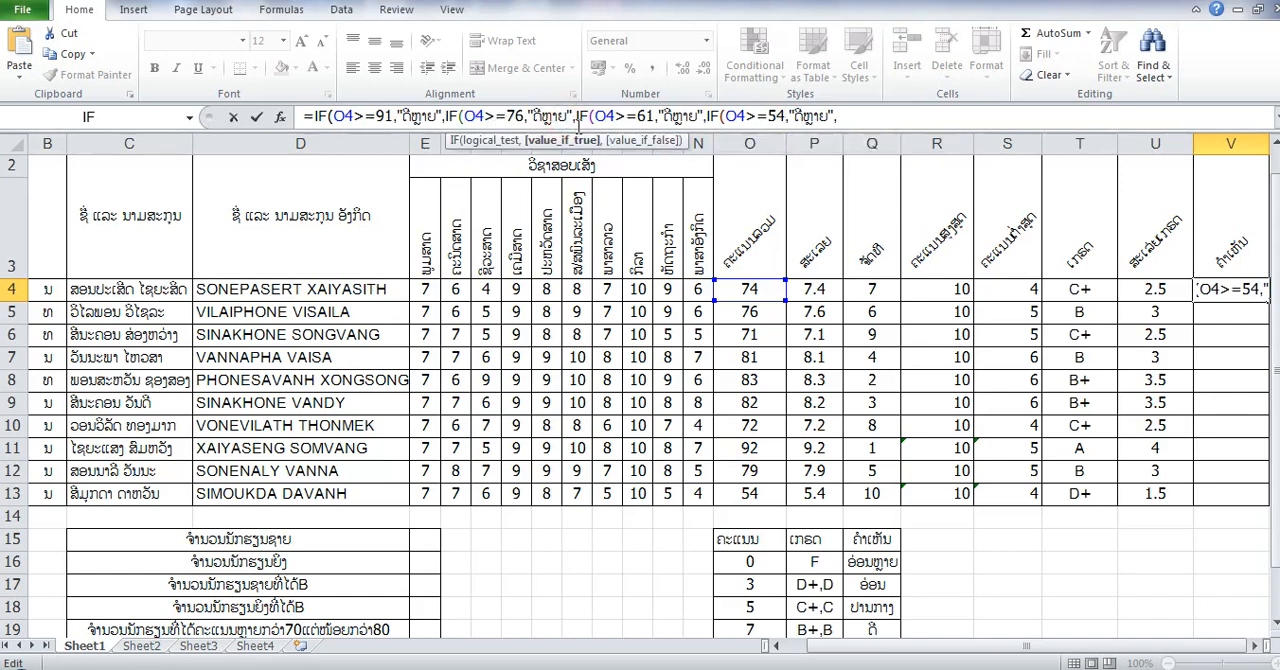
{"action": "key", "text": "BackSpace"}
{"action": "key", "text": "BackSpace"}
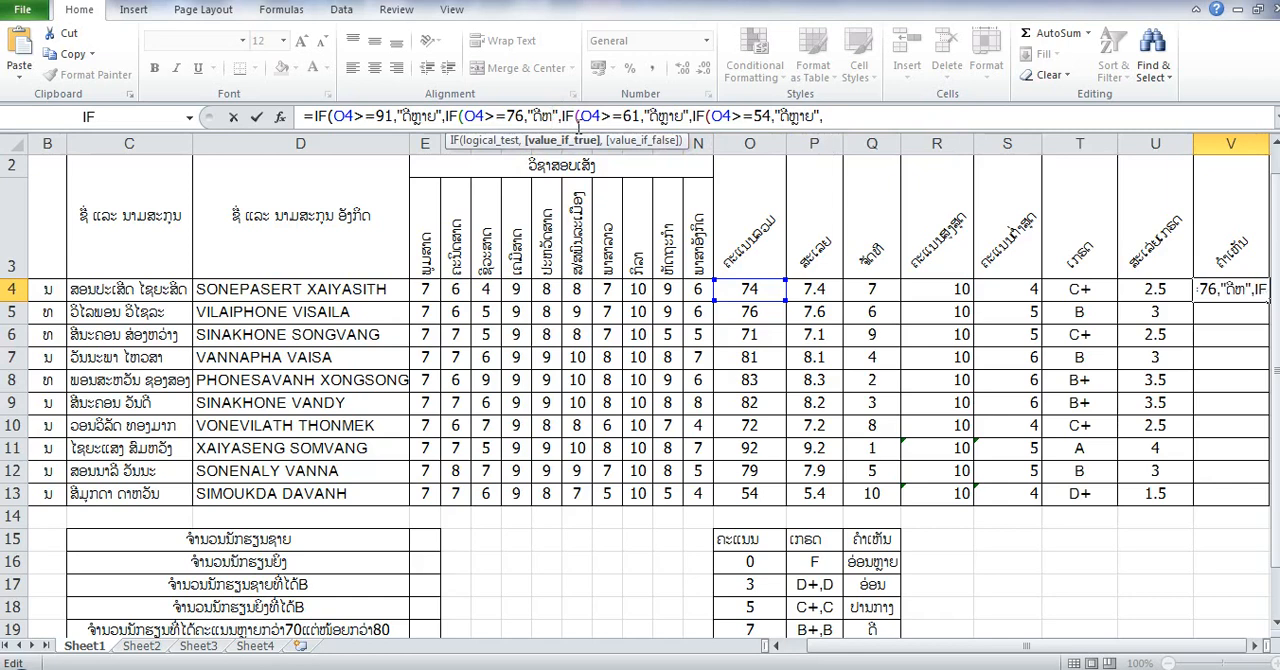
{"action": "key", "text": "BackSpace"}
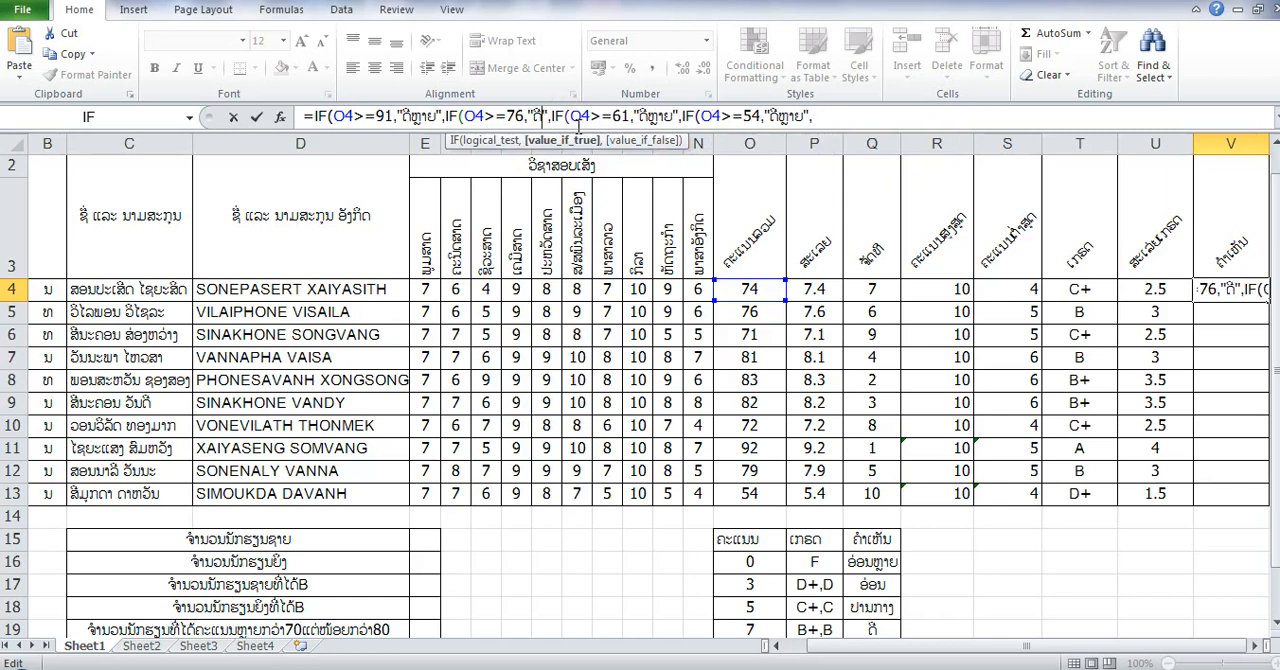
- Replace the result text of the third IF test (O4>=61) in the V4 formula with "ປານກາງ"
{"action": "left_click", "coordinate": [672, 118]}
{"action": "key", "text": "BackSpace"}
{"action": "key", "text": "BackSpace"}
{"action": "key", "text": "BackSpace"}
{"action": "key", "text": "BackSpace"}
{"action": "key", "text": "BackSpace"}
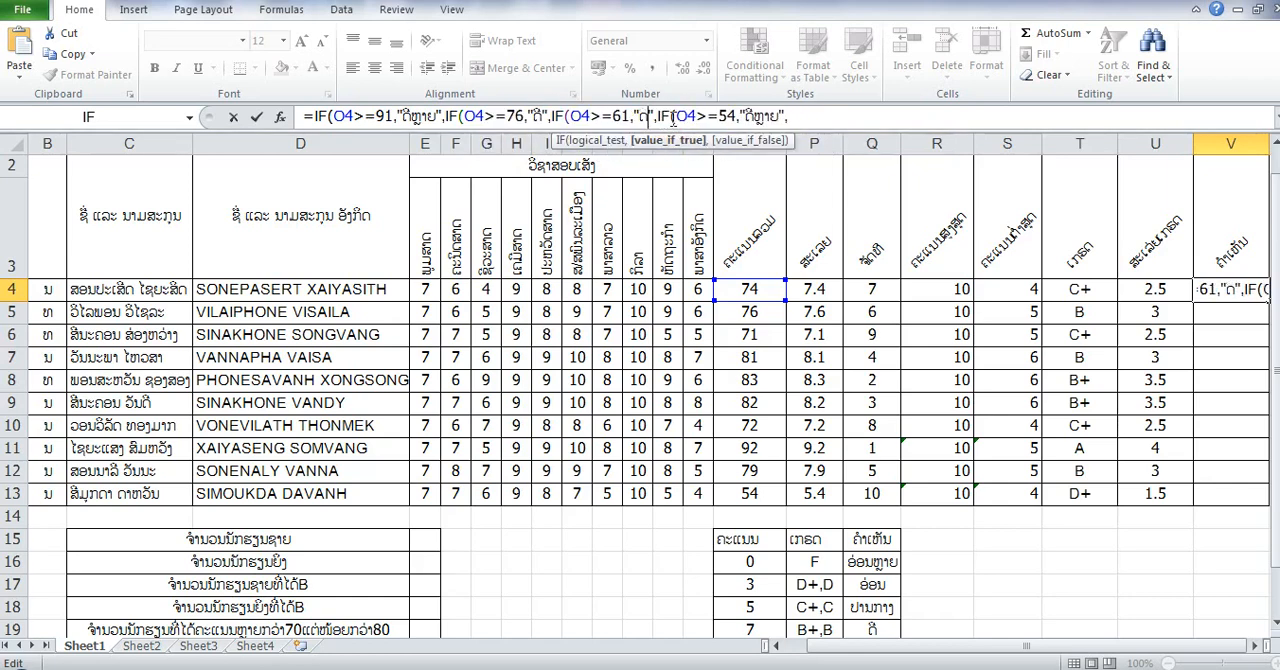
{"action": "key", "text": "BackSpace"}
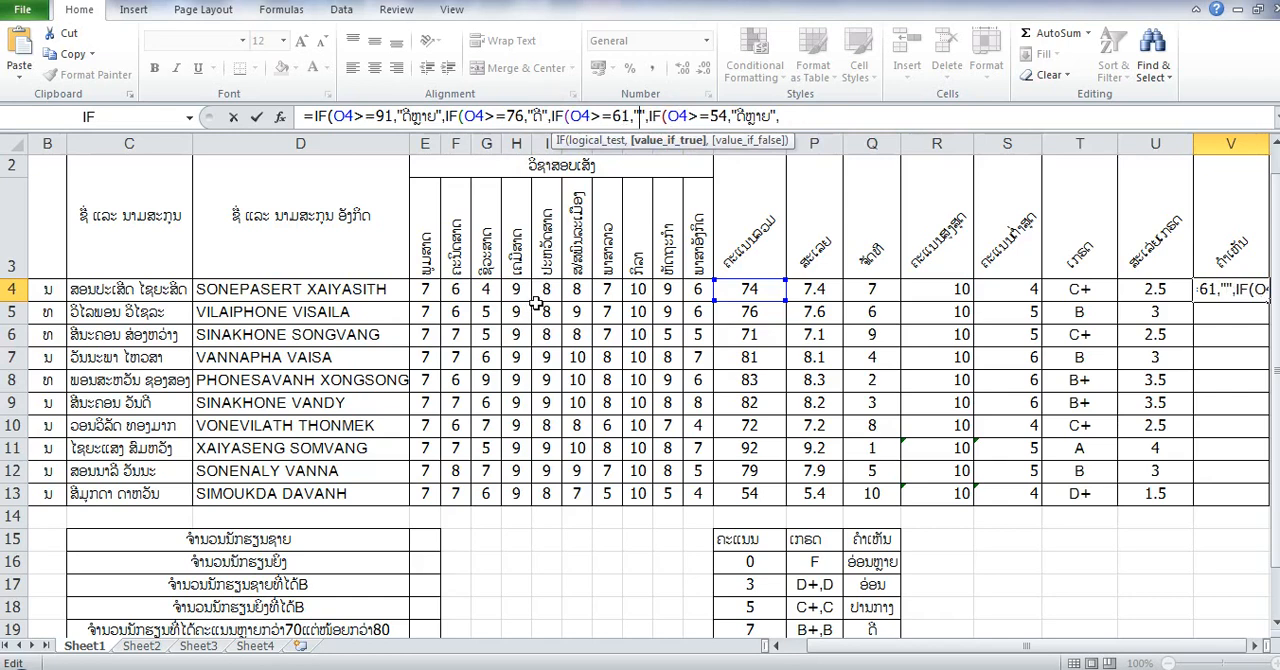
{"action": "type", "text": "ບ"}
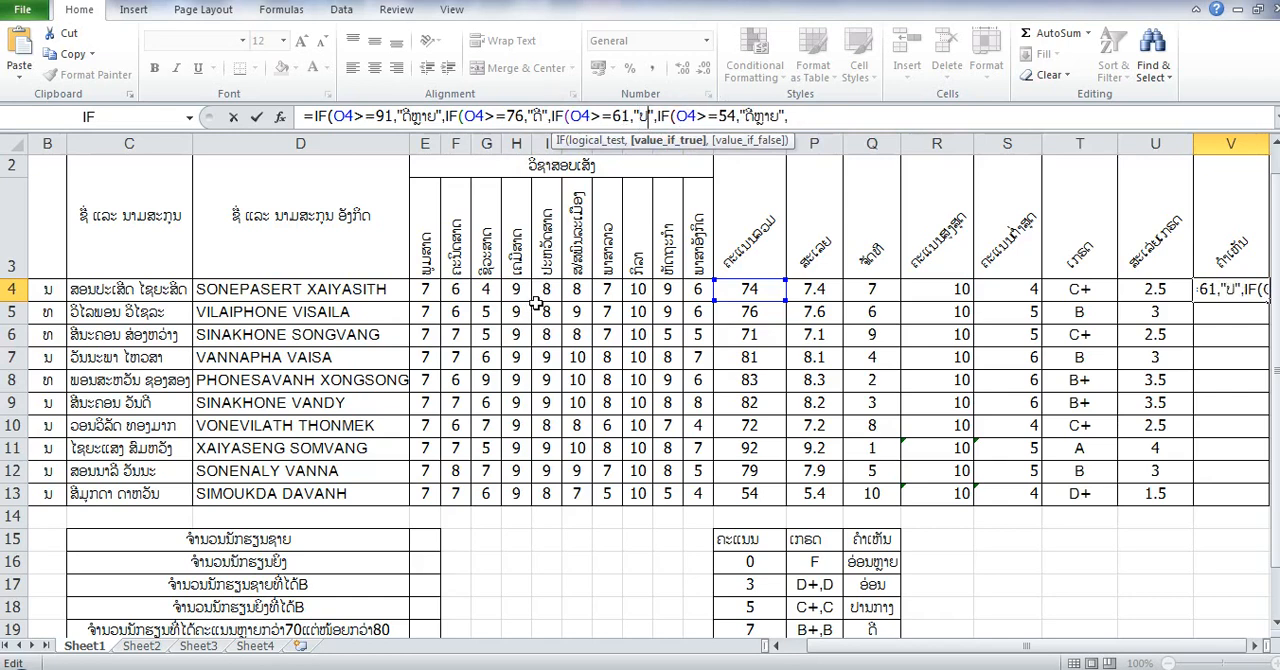
{"action": "type", "text": "ານກ"}
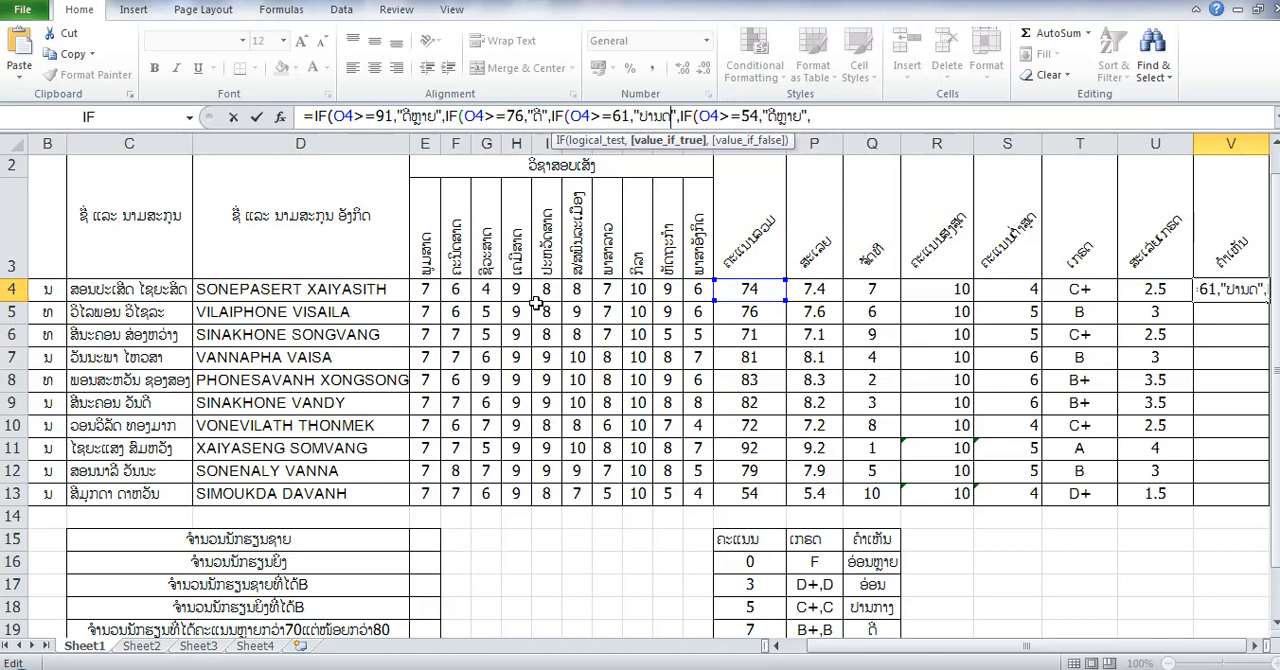
{"action": "type", "text": "າ"}
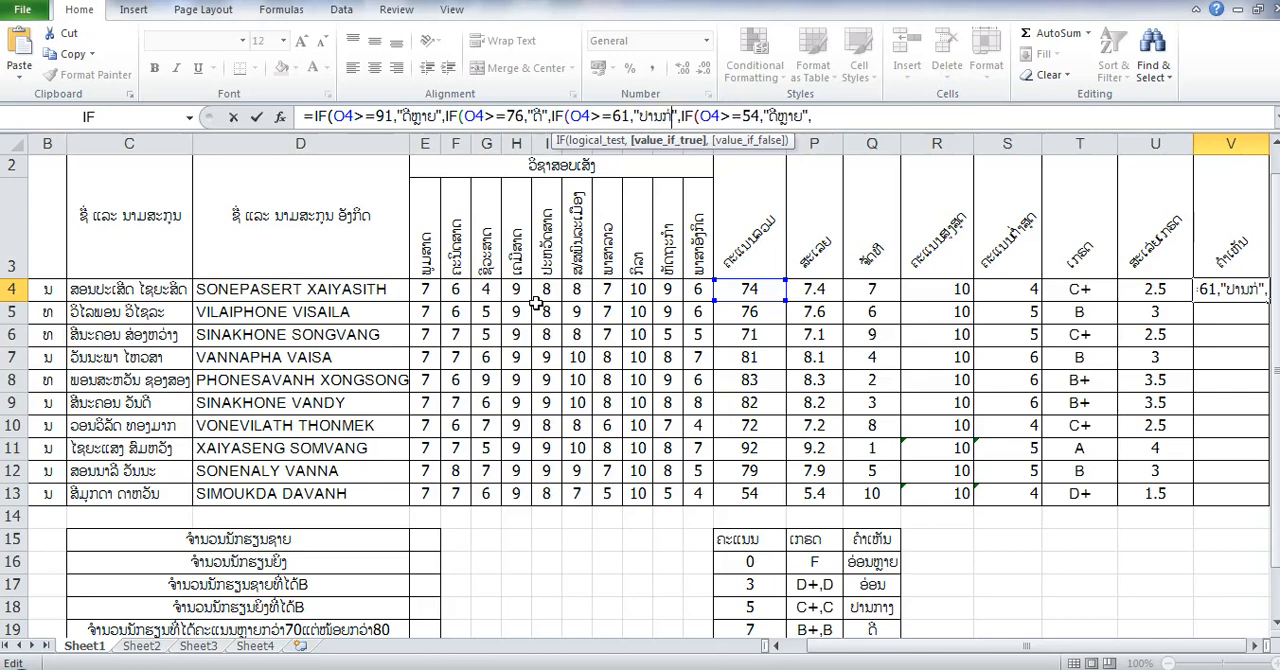
{"action": "type", "text": "ງ"}
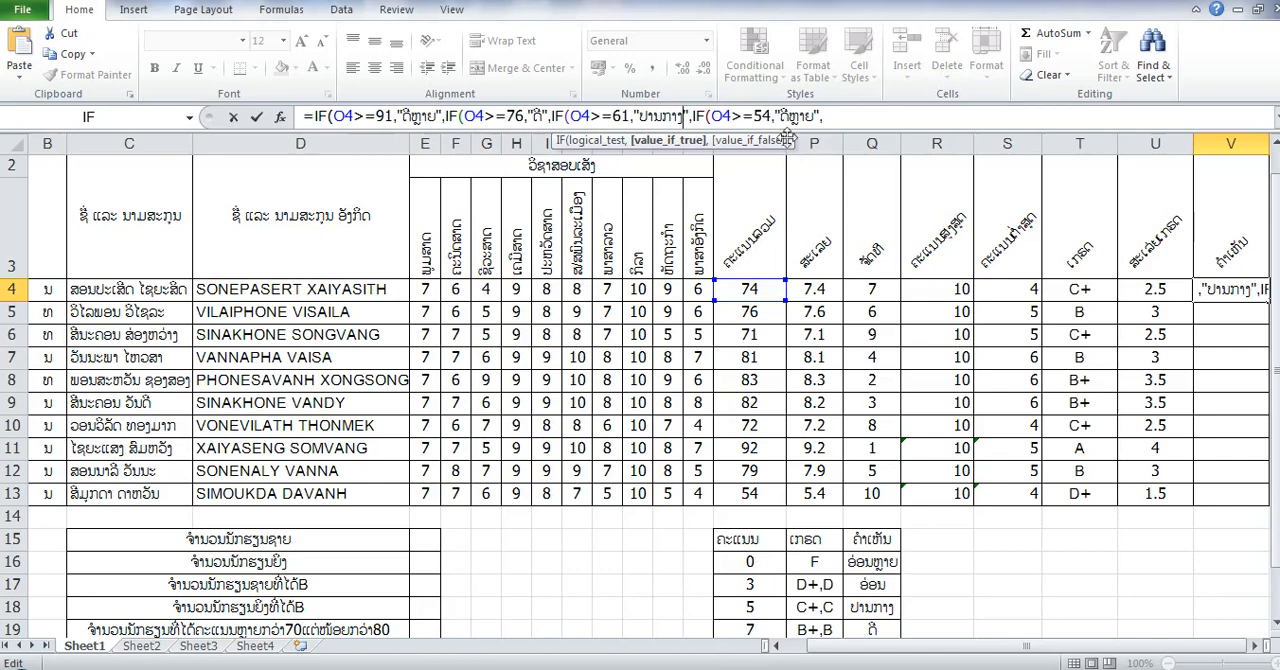
- Replace the result text of the fourth IF test (O4>=54) in the V4 formula with "ອ່ອນ"
{"action": "left_click", "coordinate": [817, 117]}
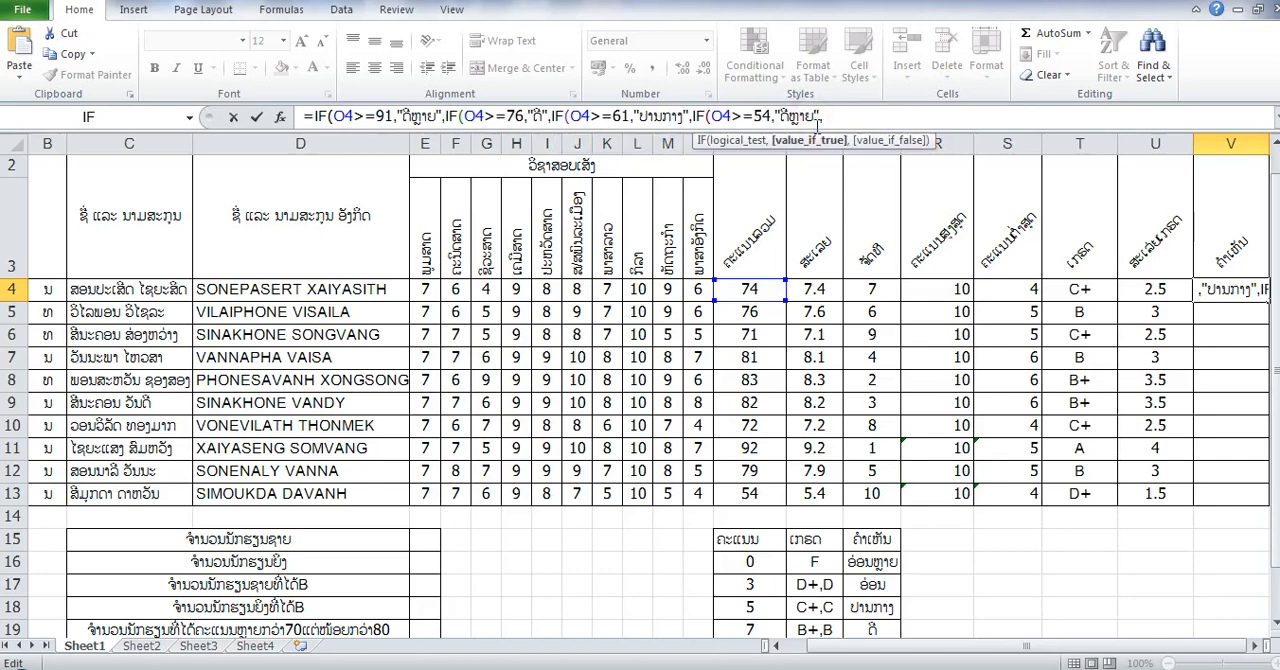
{"action": "key", "text": "BackSpace"}
{"action": "key", "text": "BackSpace"}
{"action": "key", "text": "BackSpace"}
{"action": "key", "text": "BackSpace"}
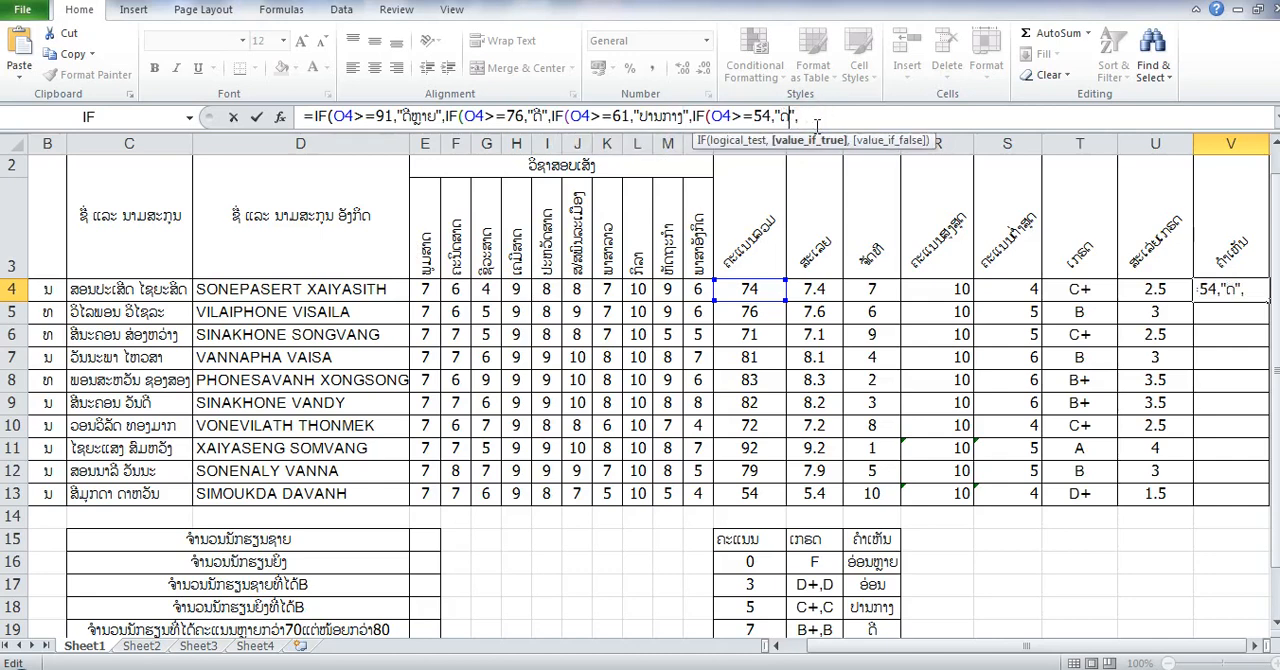
{"action": "key", "text": "BackSpace"}
{"action": "type", "text": "ອ່ອນ"}
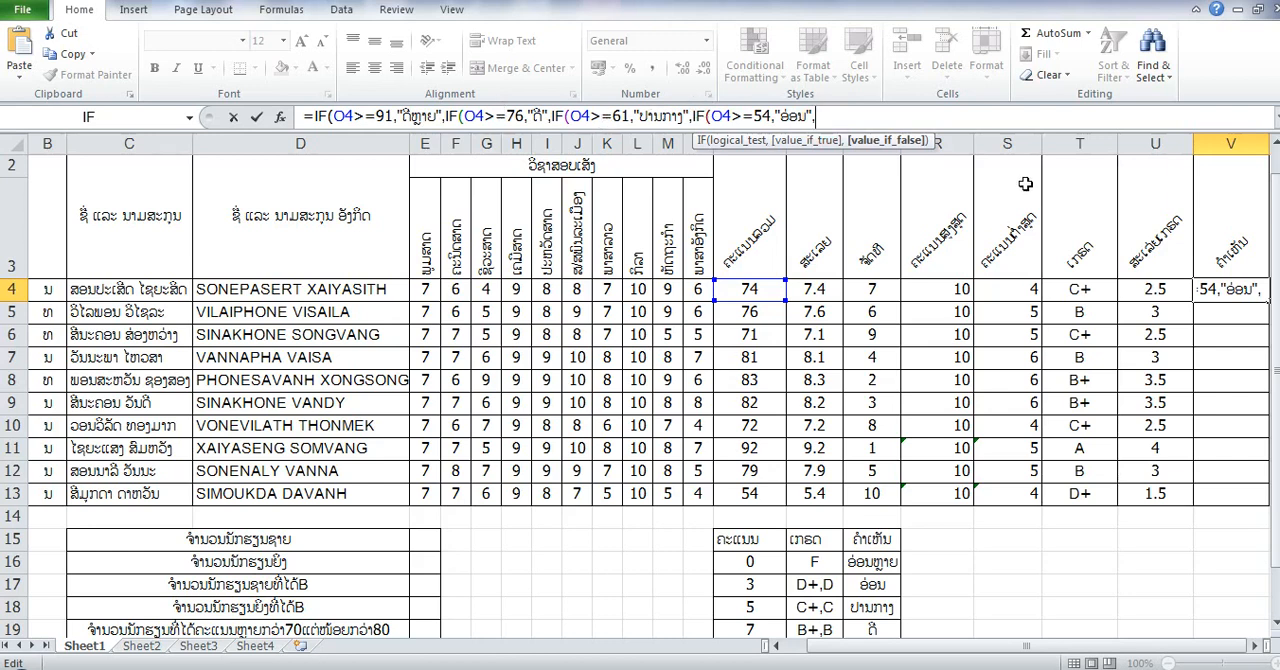
- Leave the last IF's false value empty, close the nested V4 formula with four parentheses and enter it
{"action": "type", "text": "\",88"}
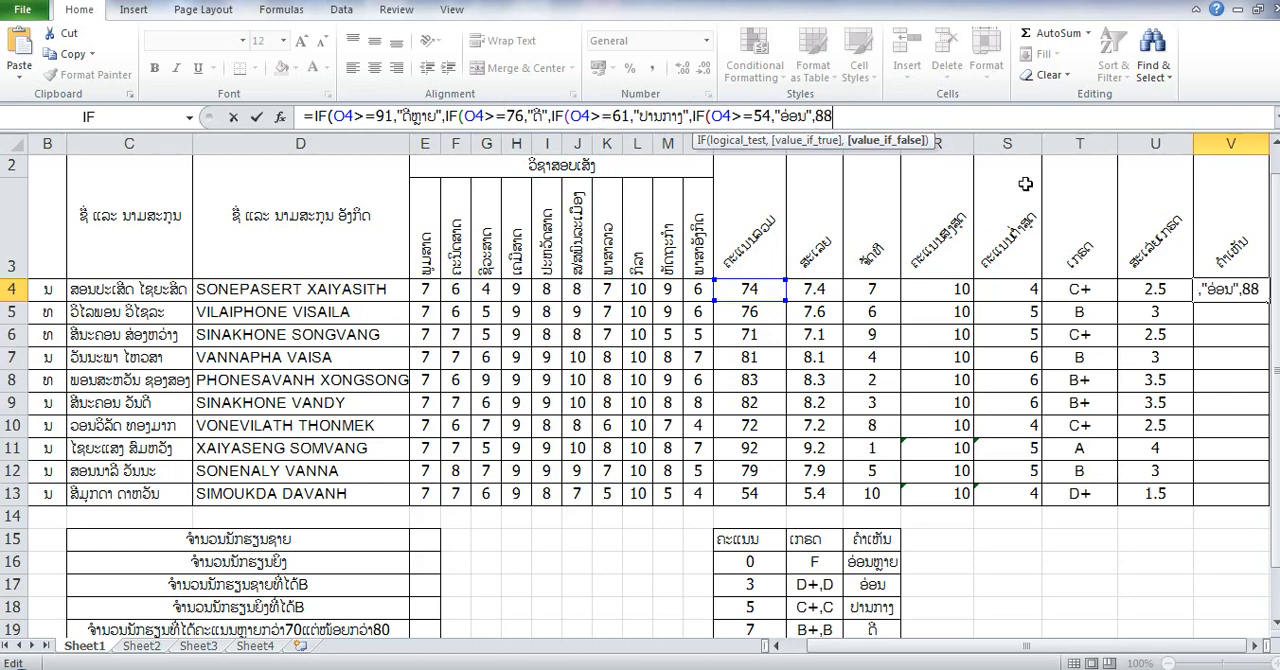
{"action": "key", "text": "BackSpace"}
{"action": "key", "text": "BackSpace"}
{"action": "type", "text": "))))"}
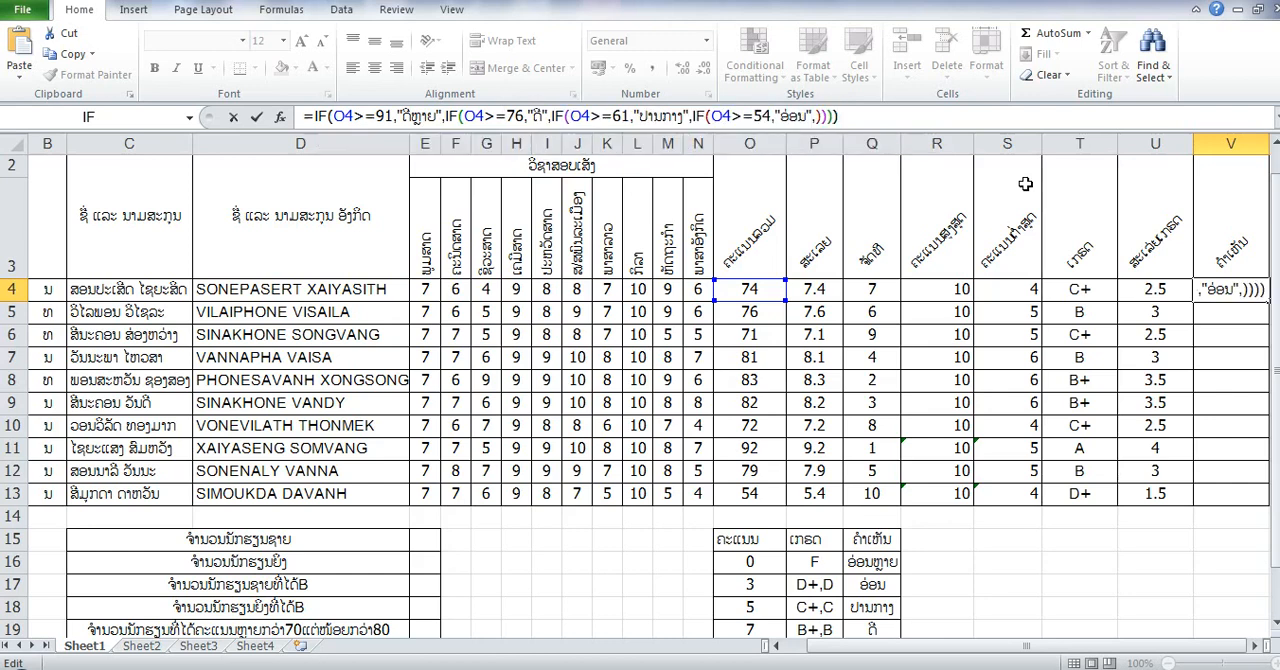
{"action": "key", "text": "Return"}
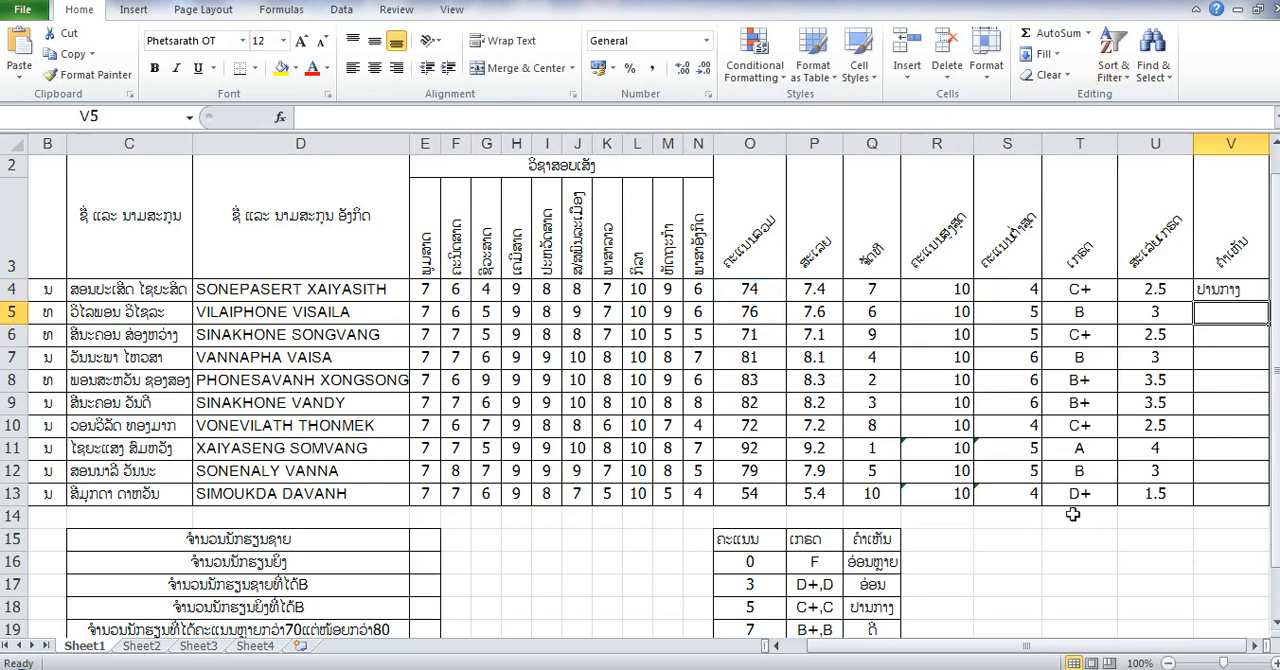
- Fill the remark formula from V4 down through V13 for all students
{"action": "left_click_drag", "start_coordinate": [1276, 376], "coordinate": [1276, 398]}
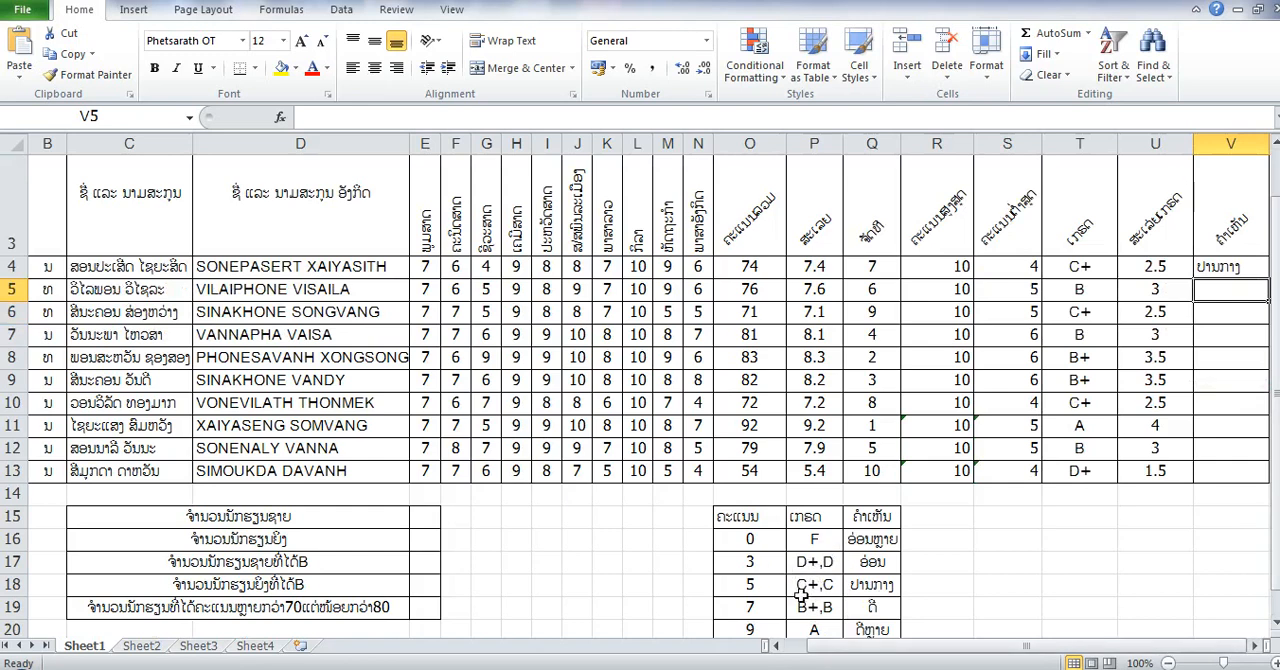
{"action": "left_click", "coordinate": [1228, 270]}
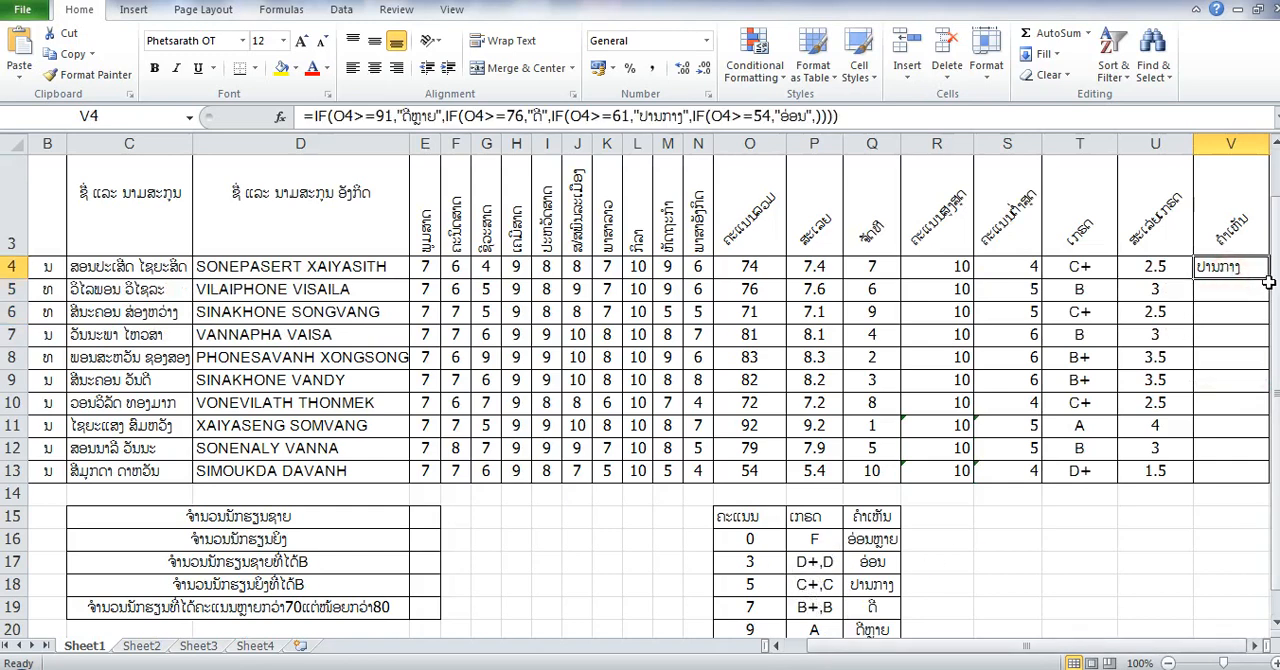
{"action": "left_click_drag", "start_coordinate": [1268, 279], "coordinate": [1085, 465]}
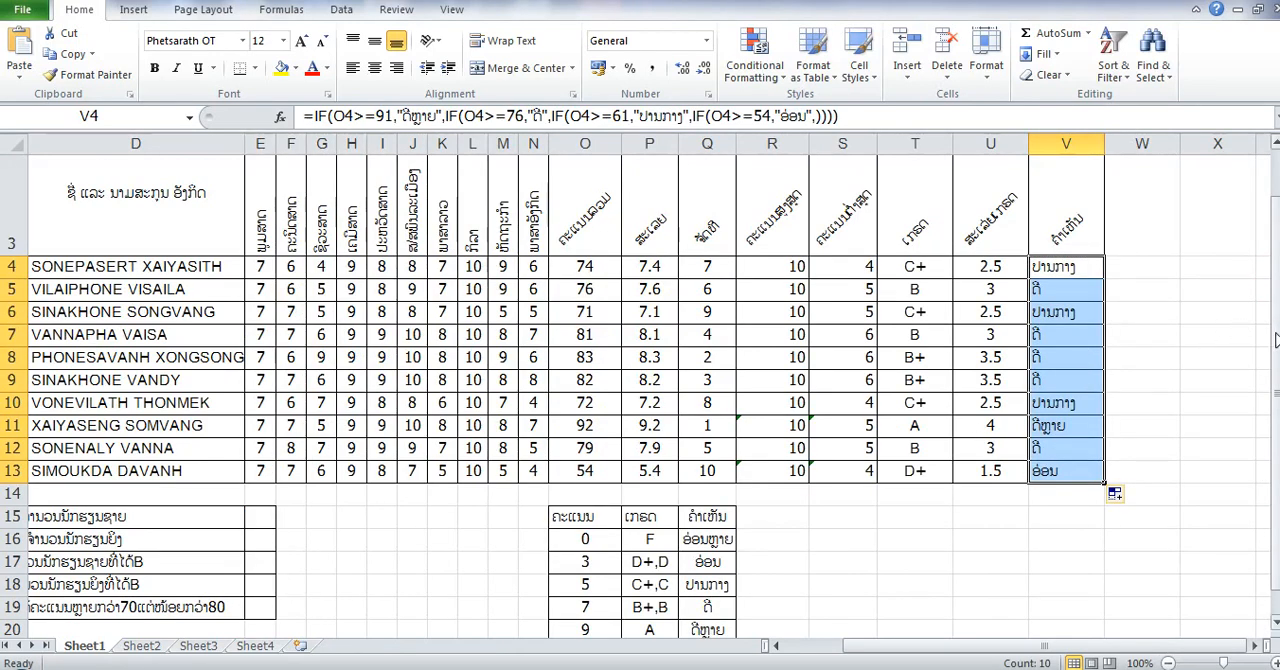
- Insert the COUNTIF function in E15 for the number of male students, leaving its parenthesis open for arguments
{"action": "mouse_move", "coordinate": [1275, 336]}
{"action": "left_mouse_down"}
{"action": "mouse_move", "coordinate": [1277, 348]}
{"action": "mouse_move", "coordinate": [1276, 332]}
{"action": "left_mouse_up"}
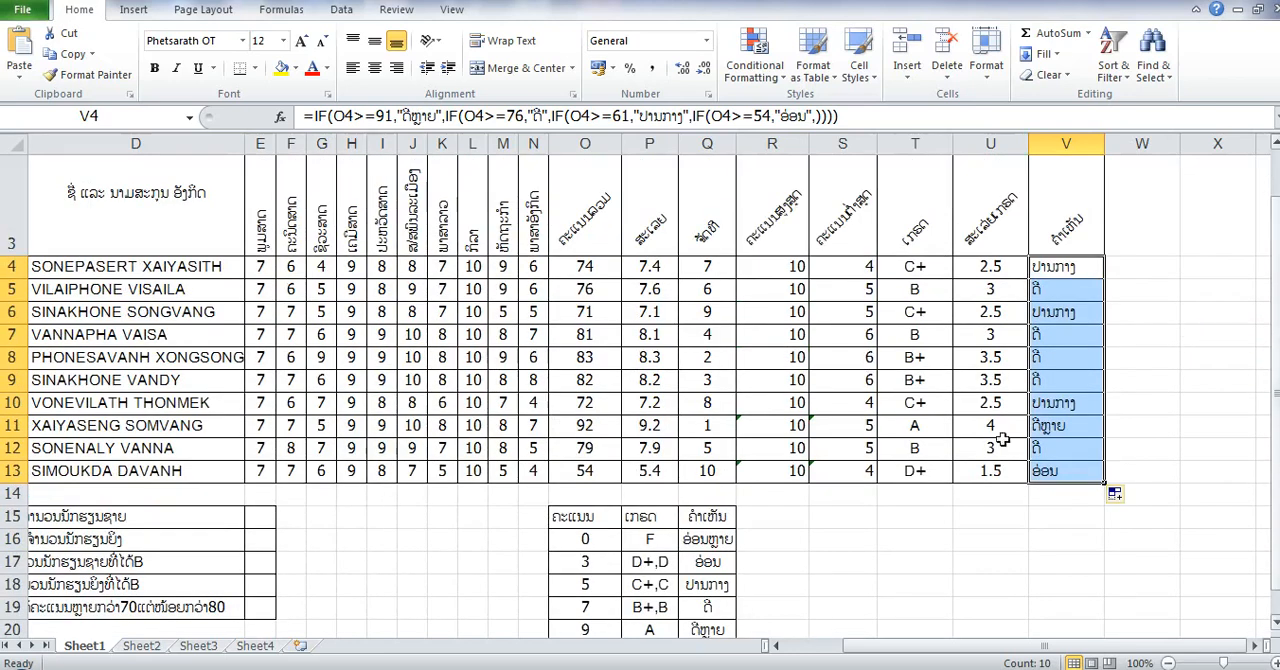
{"action": "mouse_move", "coordinate": [862, 646]}
{"action": "left_mouse_down"}
{"action": "mouse_move", "coordinate": [889, 634]}
{"action": "mouse_move", "coordinate": [866, 638]}
{"action": "left_mouse_up"}
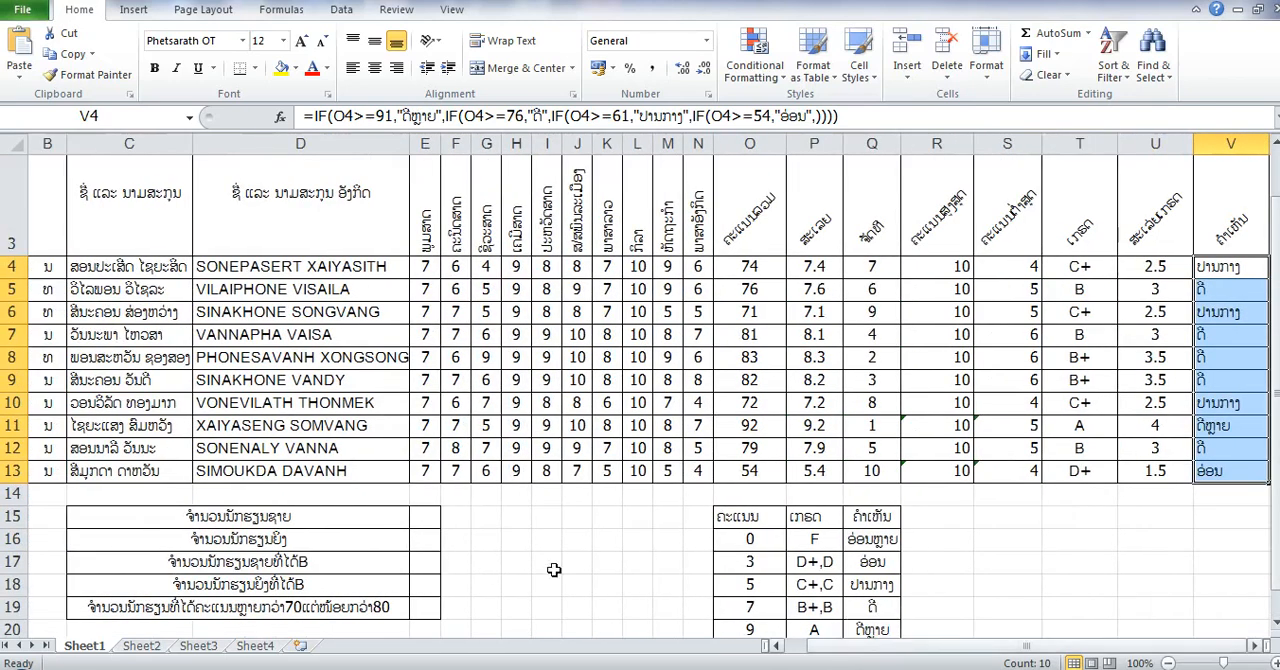
{"action": "left_click", "coordinate": [421, 515]}
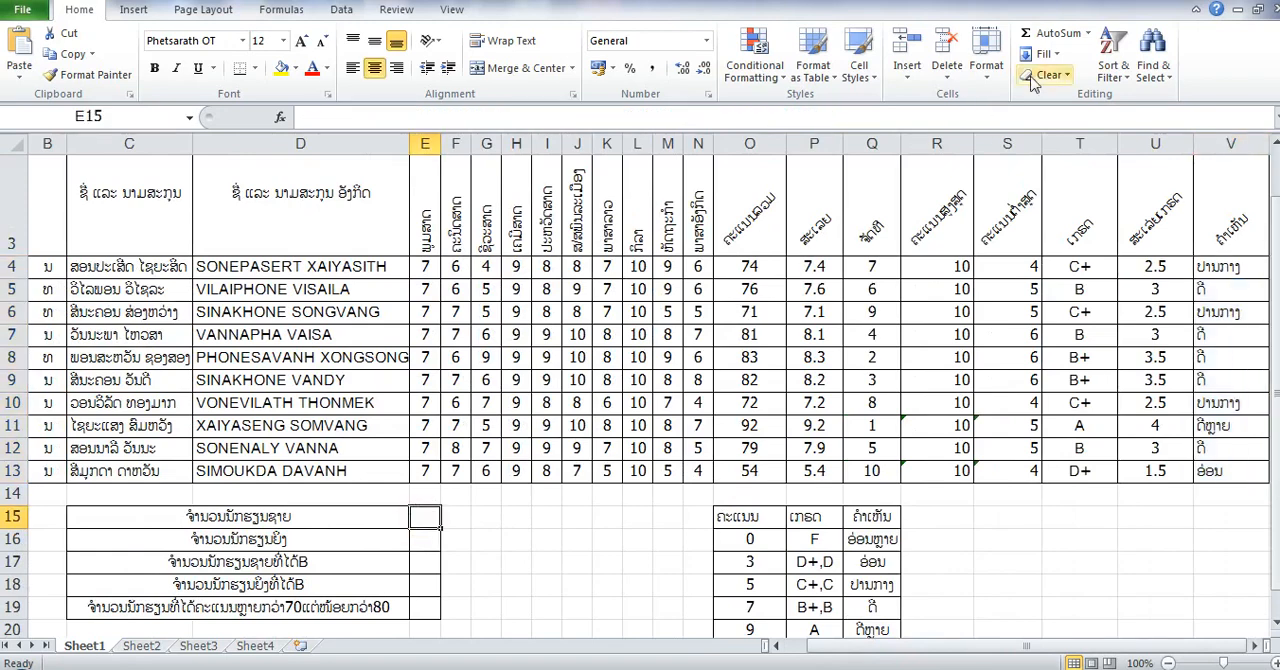
{"action": "left_click", "coordinate": [1088, 33]}
{"action": "left_click", "coordinate": [1088, 163]}
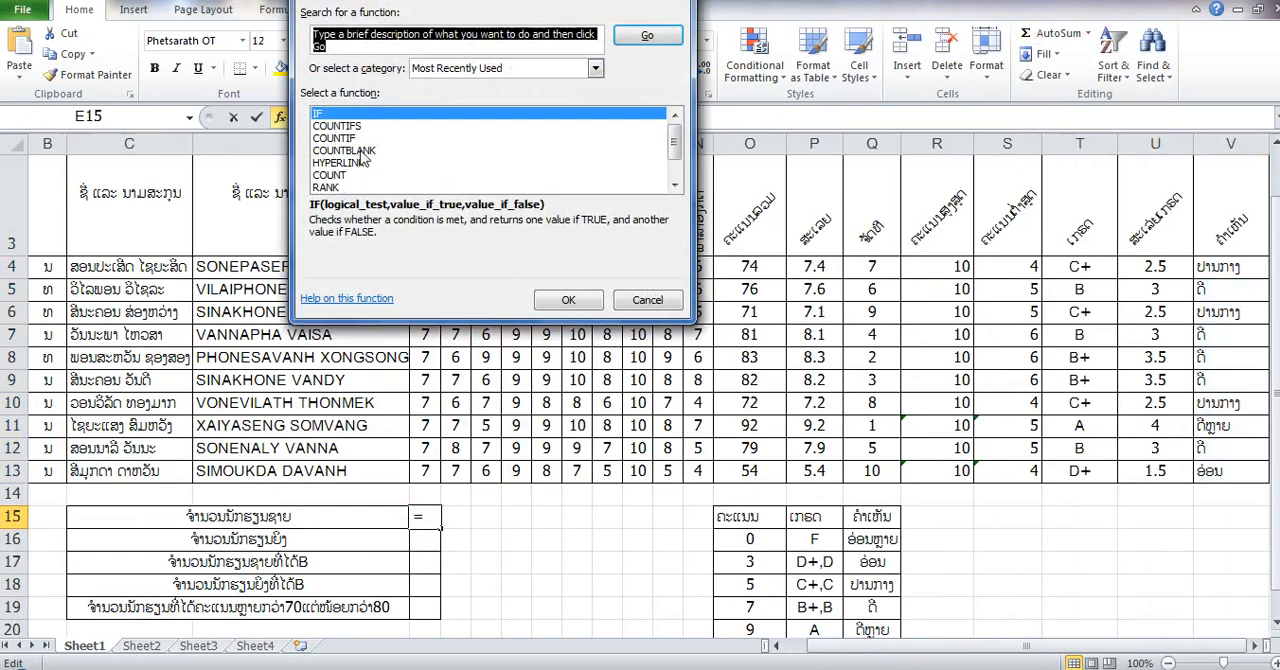
{"action": "left_click", "coordinate": [347, 139]}
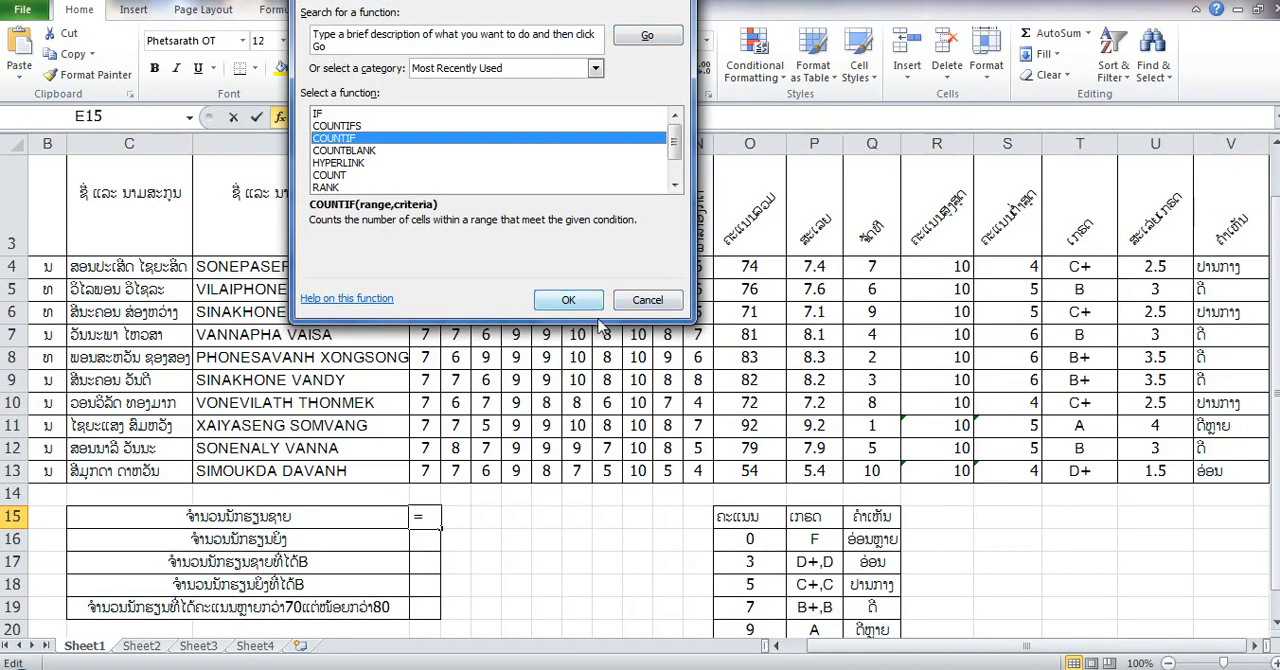
{"action": "left_click", "coordinate": [569, 304]}
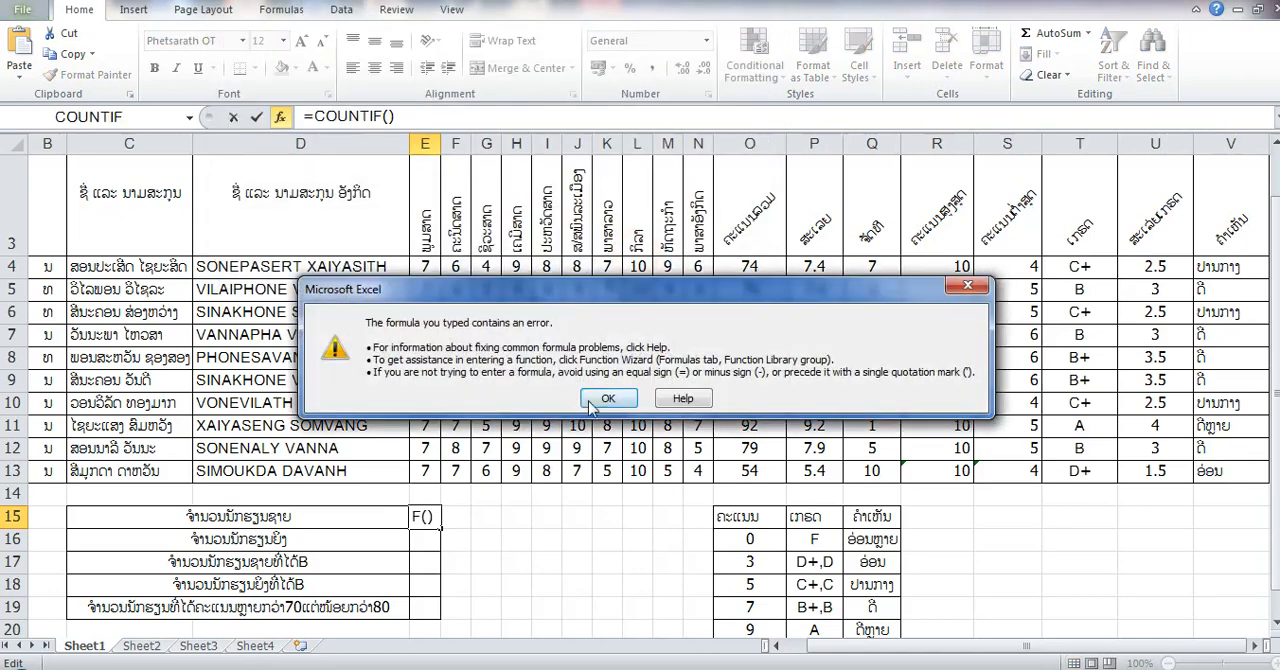
{"action": "left_click", "coordinate": [600, 398]}
{"action": "left_click", "coordinate": [412, 113]}
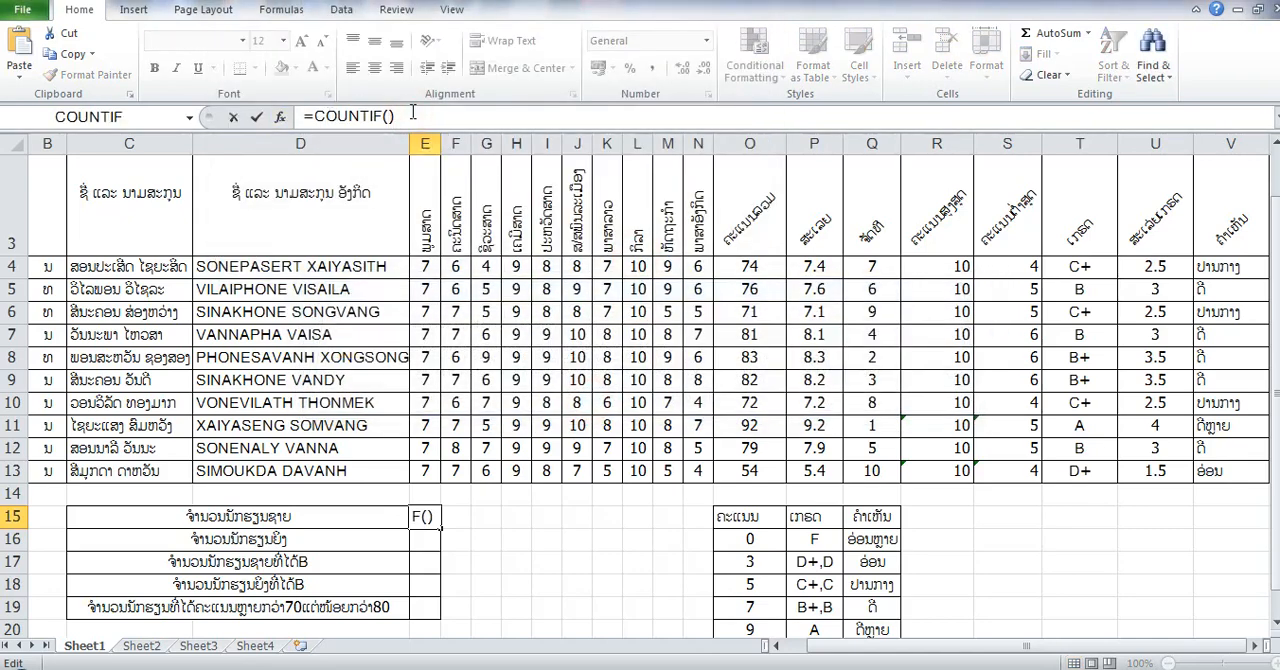
{"action": "key", "text": "BackSpace"}
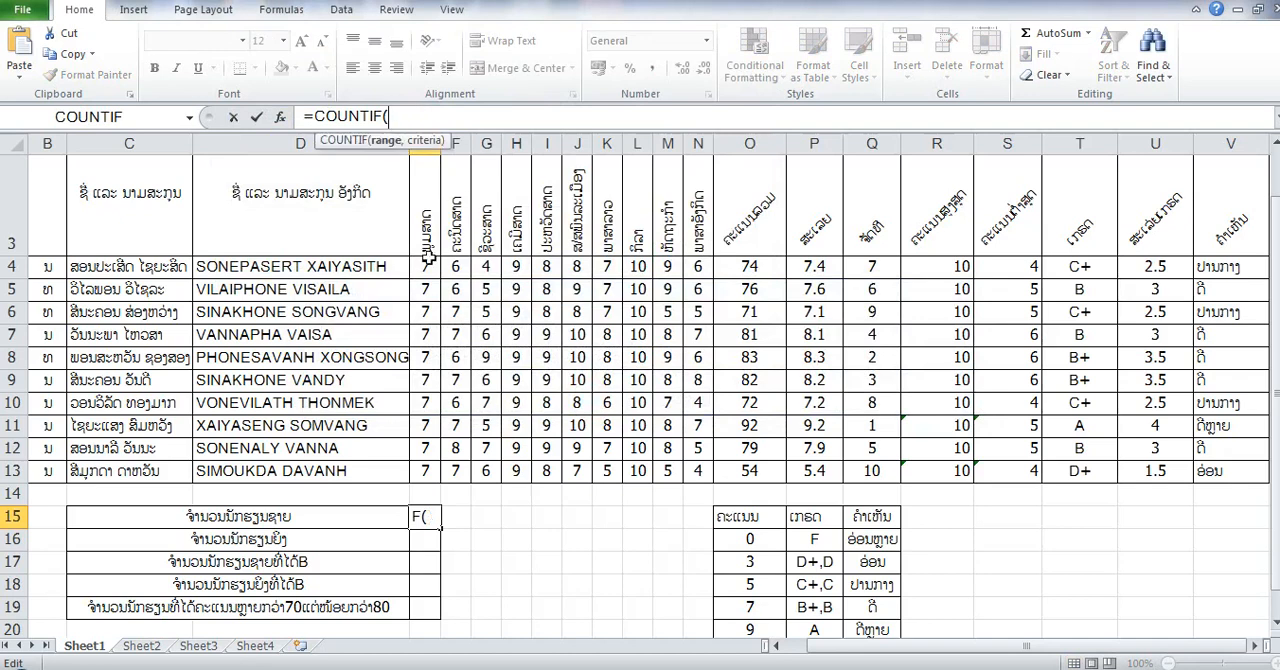
- Complete the E15 formula with range B4:B13 and criterion B5, giving =COUNTIF(B4:B13,B5), and enter it
{"action": "left_click", "coordinate": [47, 295]}
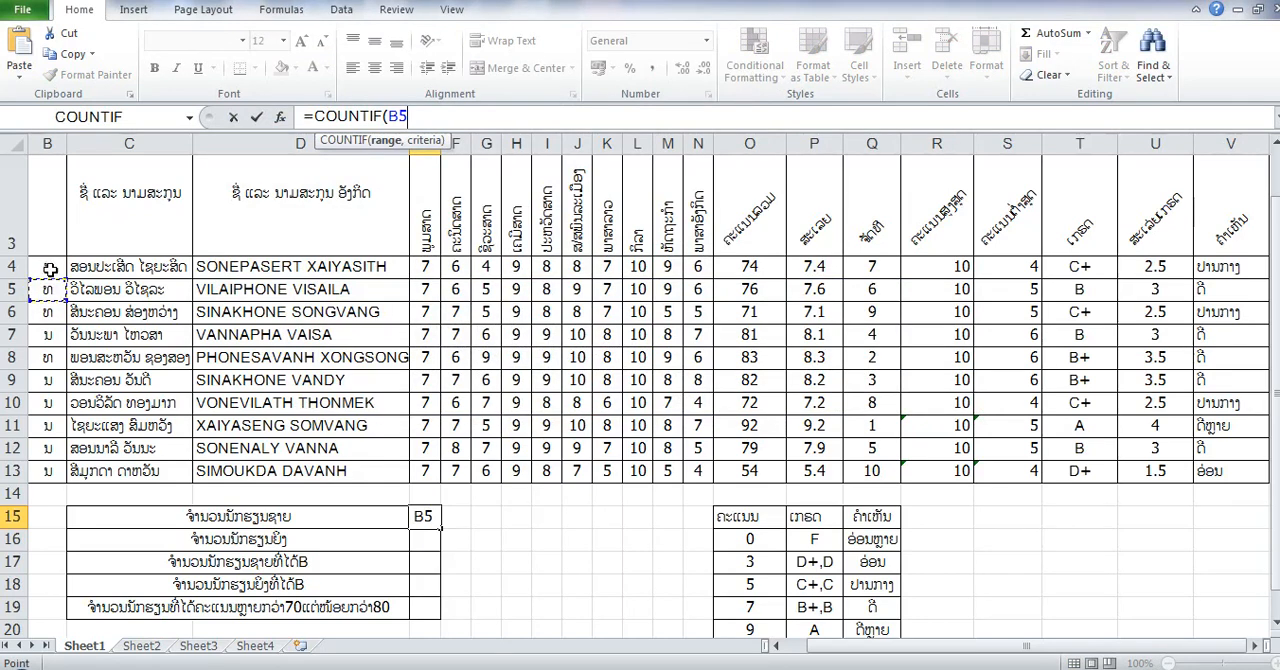
{"action": "left_click_drag", "start_coordinate": [43, 266], "coordinate": [45, 472]}
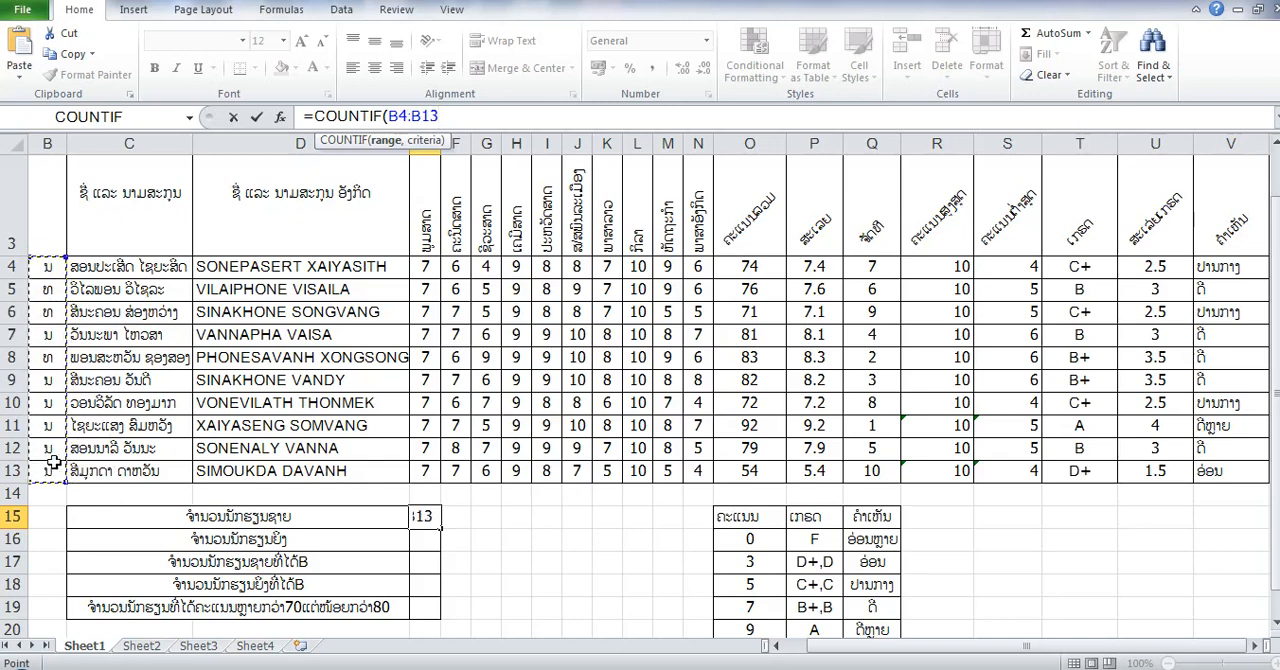
{"action": "type", "text": ","}
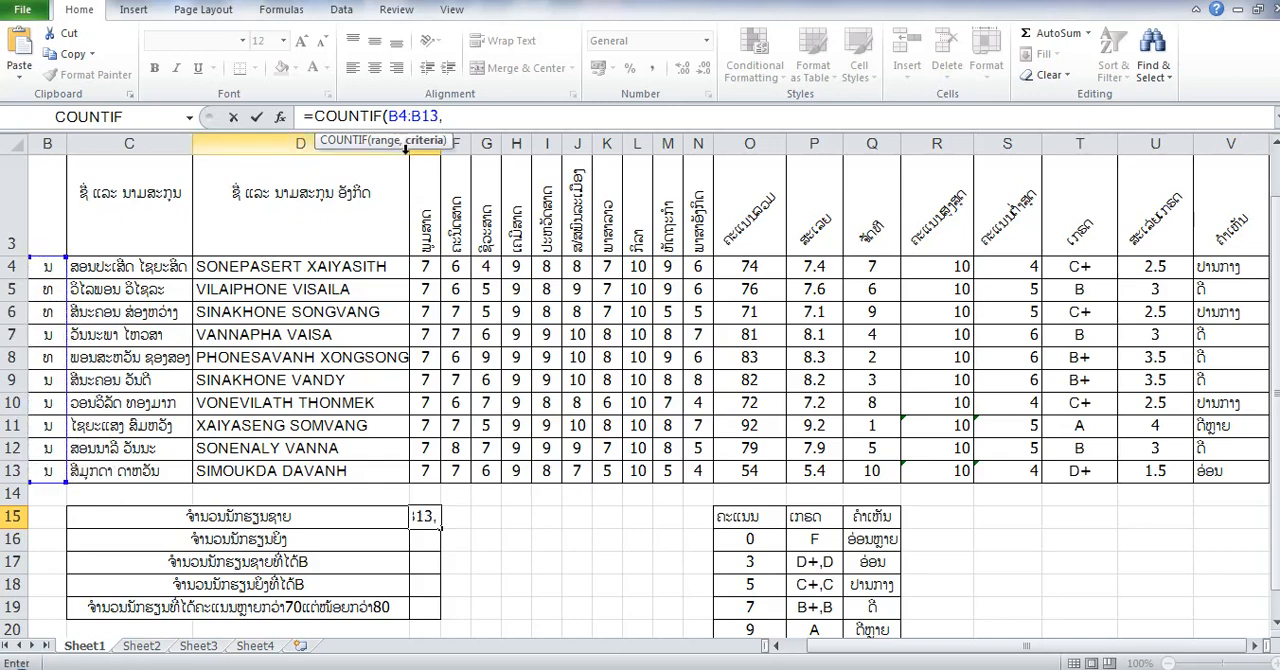
{"action": "left_click", "coordinate": [47, 291]}
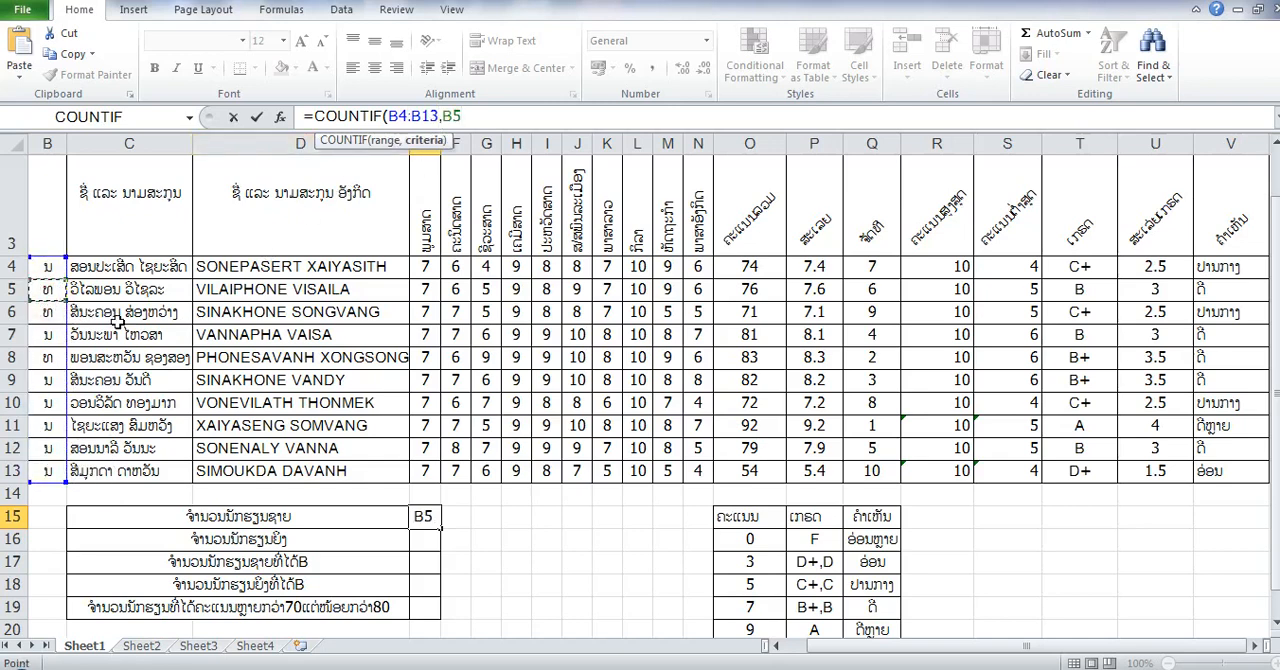
{"action": "type", "text": ")"}
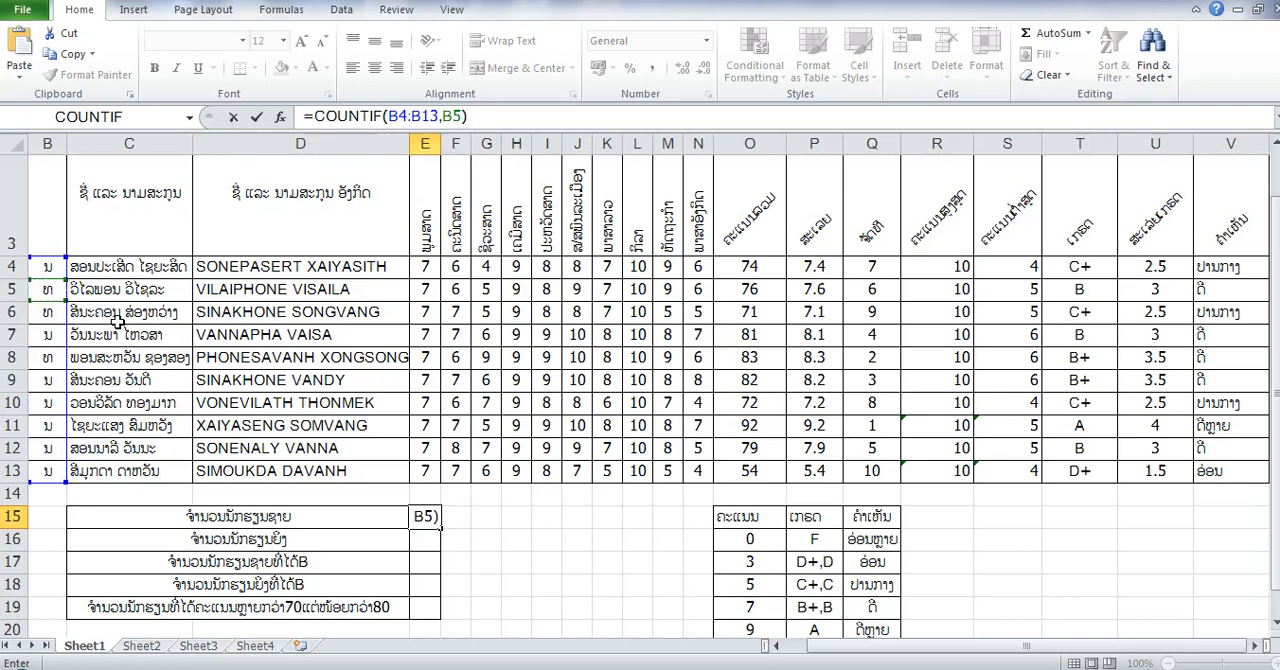
{"action": "key", "text": "Return"}
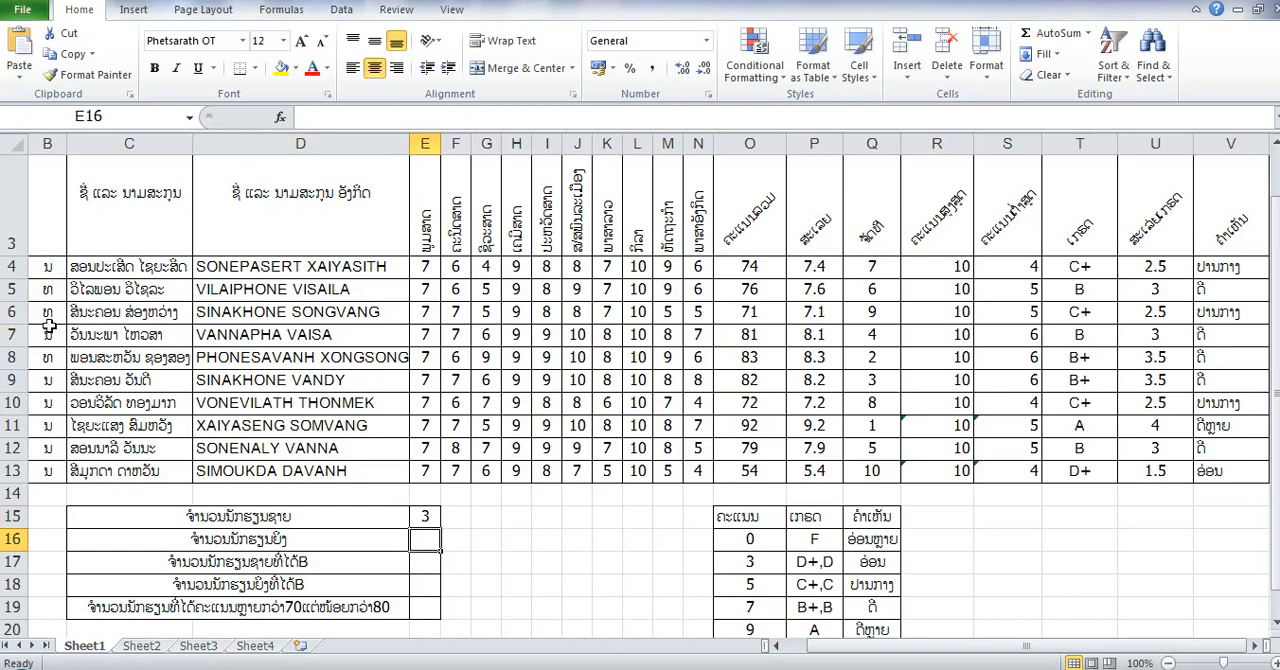
- Insert the COUNTIF function in E16 for the number of female students, leaving its parenthesis open for arguments
{"action": "left_click", "coordinate": [419, 567]}
{"action": "left_click", "coordinate": [409, 542]}
{"action": "left_click", "coordinate": [421, 541]}
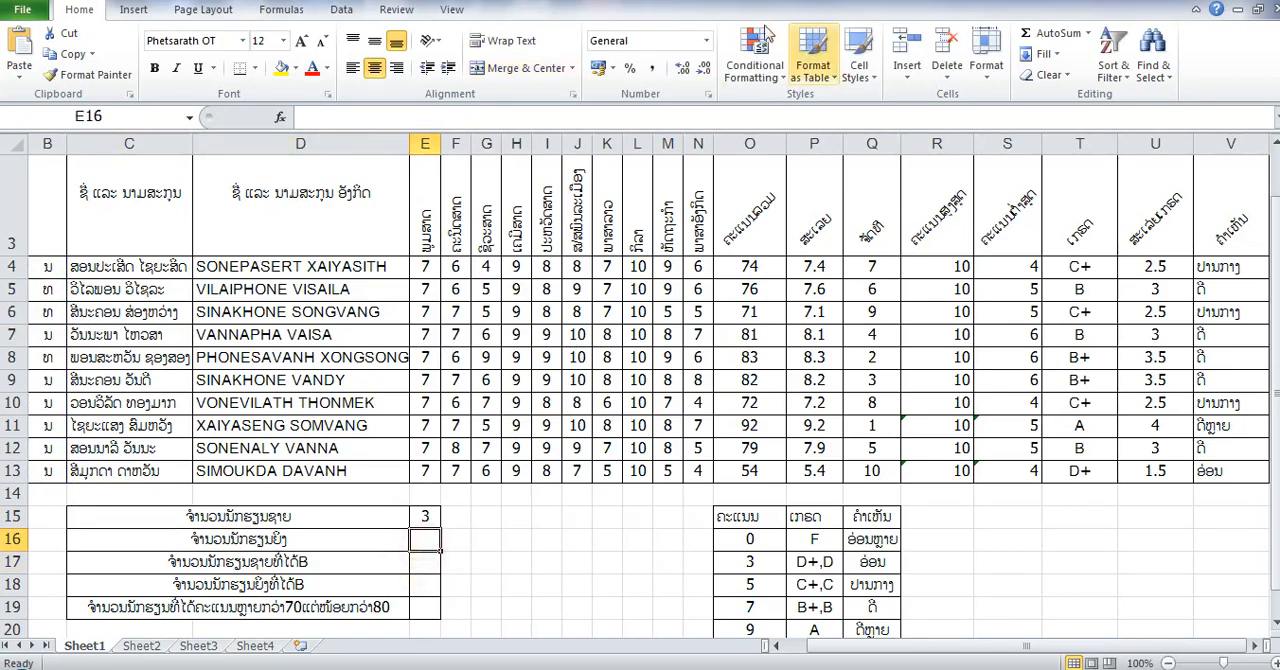
{"action": "left_click", "coordinate": [1090, 33]}
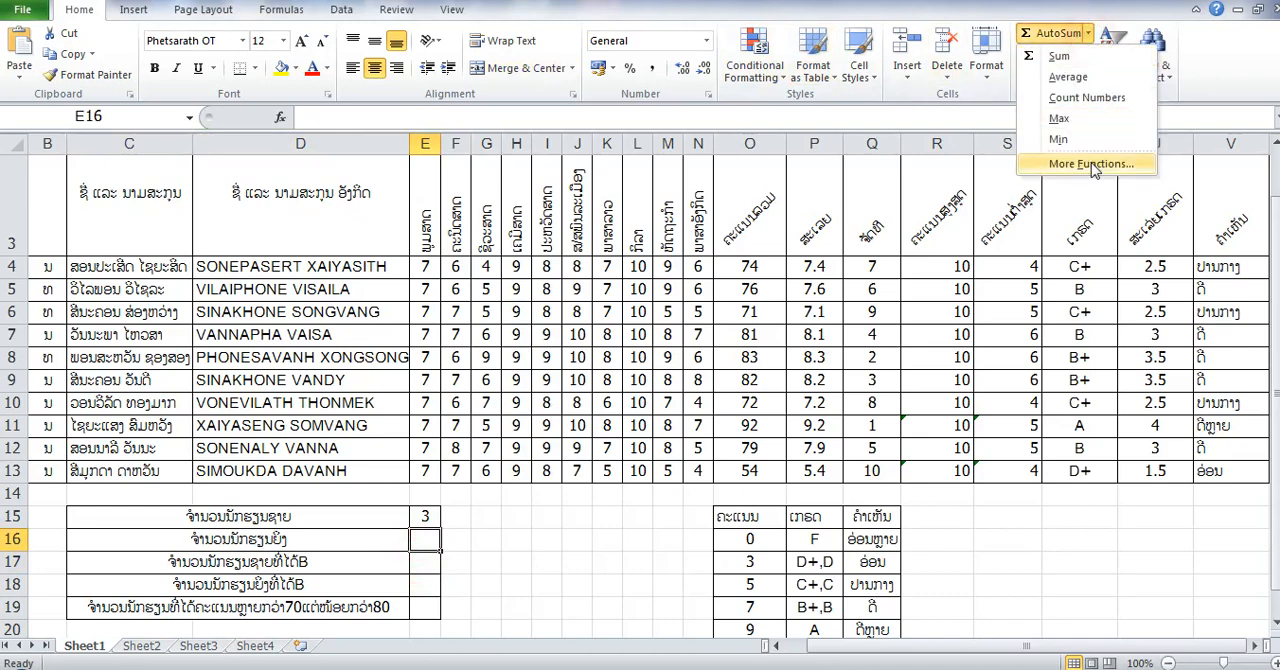
{"action": "left_click", "coordinate": [1091, 164]}
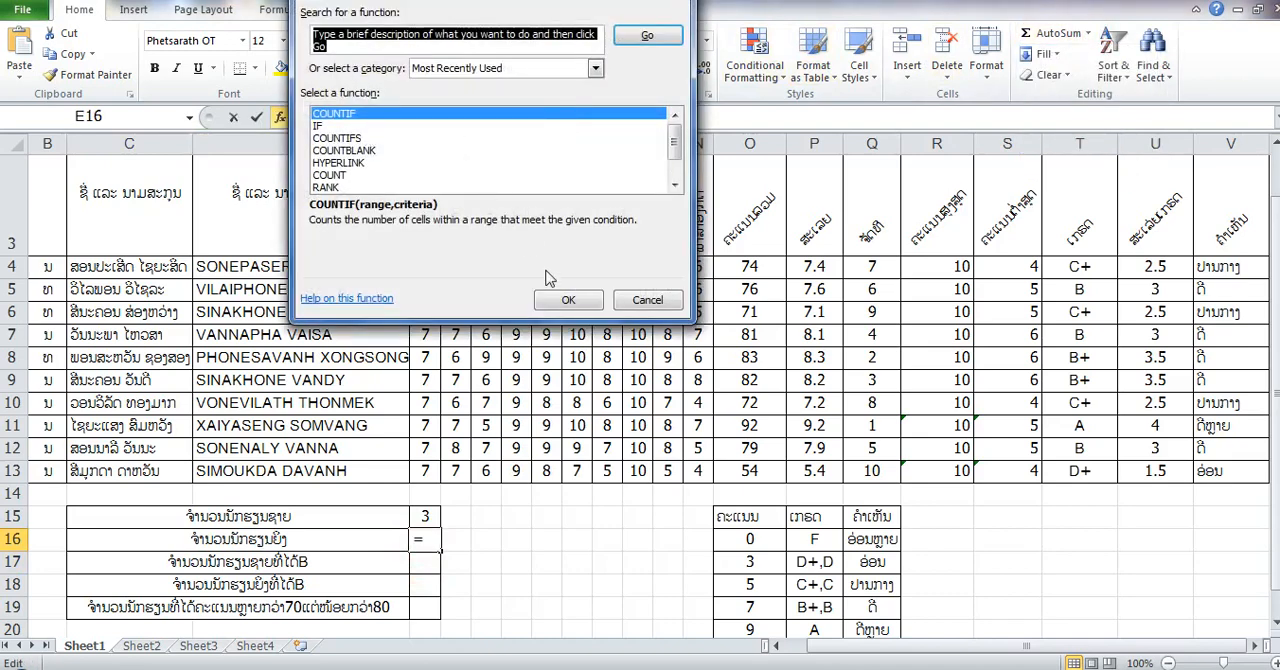
{"action": "left_click", "coordinate": [568, 302]}
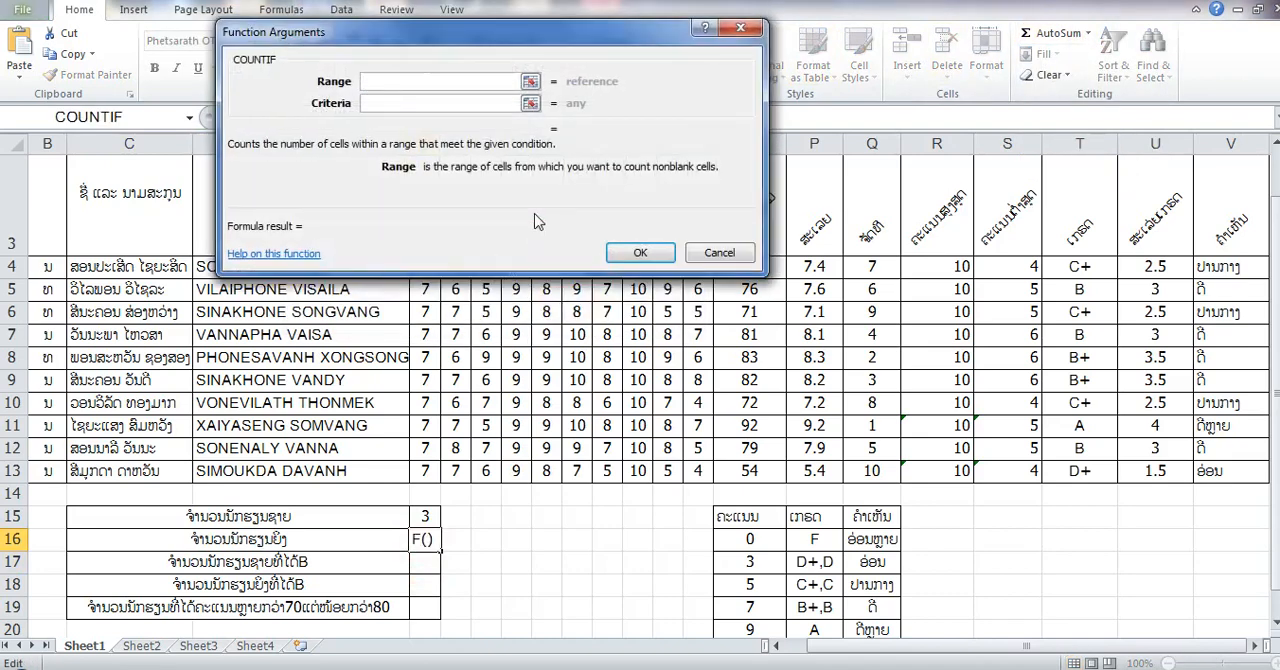
{"action": "left_click", "coordinate": [640, 252]}
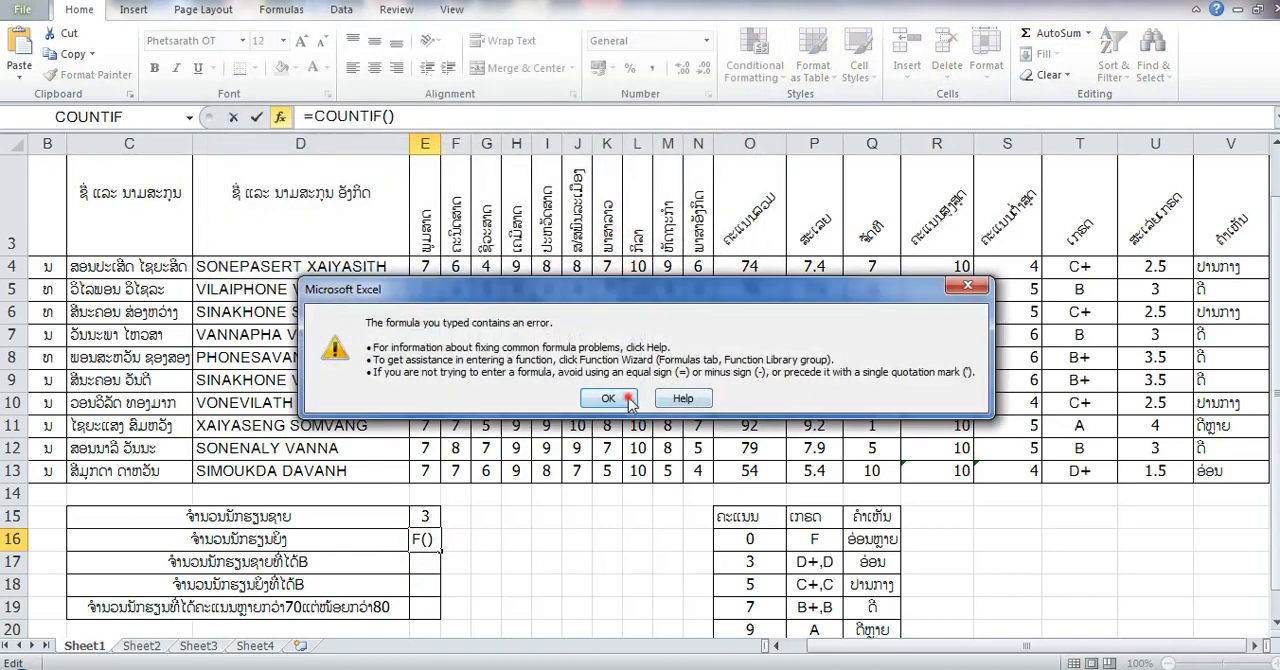
{"action": "left_click", "coordinate": [615, 402]}
{"action": "left_click", "coordinate": [425, 114]}
{"action": "key", "text": "BackSpace"}
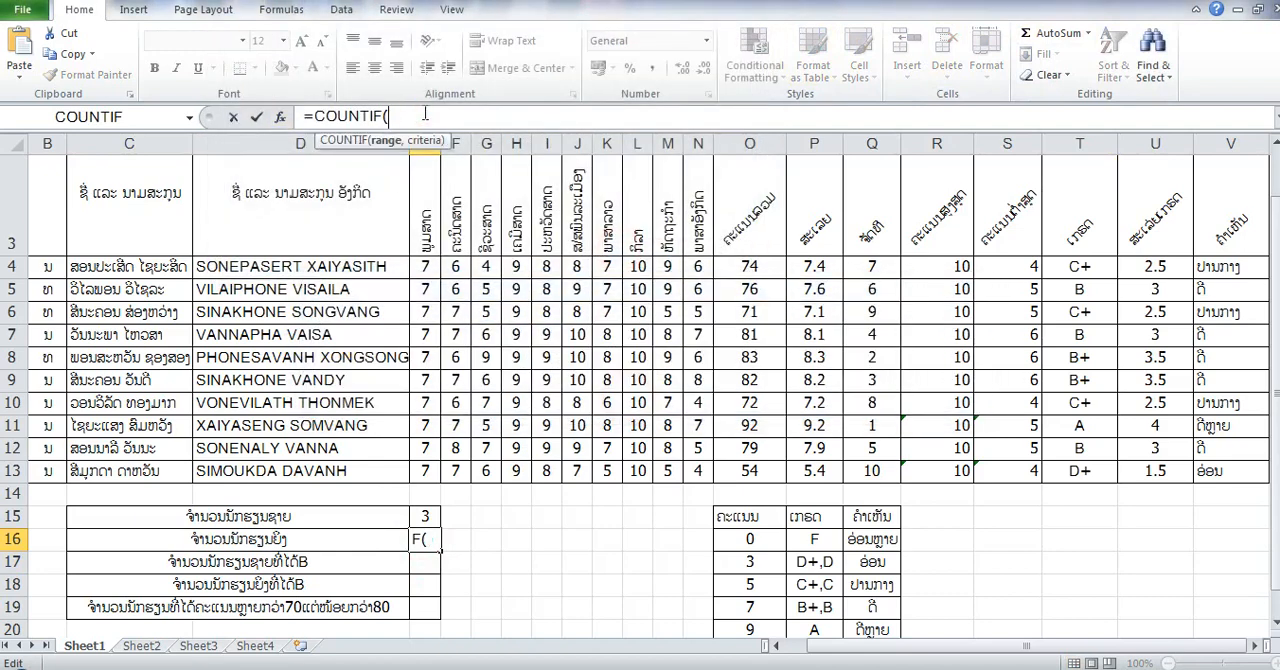
- Complete the E16 formula with range B4:B13 and criterion B4, giving =COUNTIF(B4:B13,B4), and enter it
{"action": "left_click_drag", "start_coordinate": [55, 270], "coordinate": [55, 470]}
{"action": "type", "text": ","}
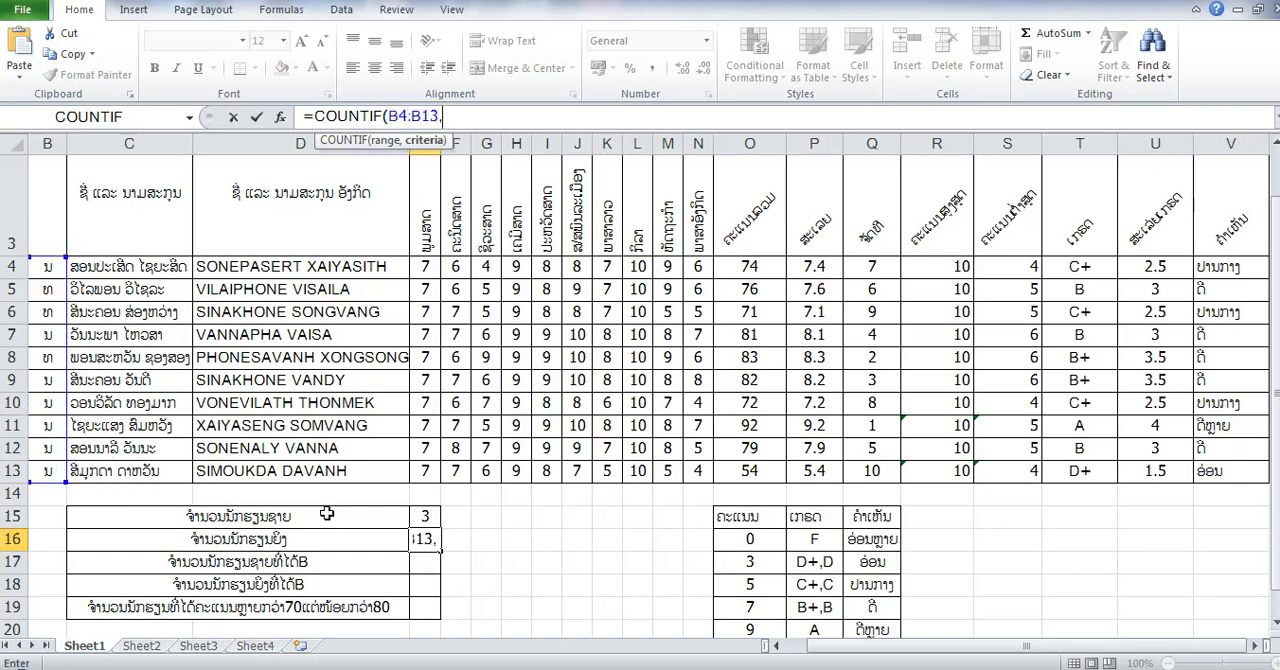
{"action": "left_click", "coordinate": [50, 275]}
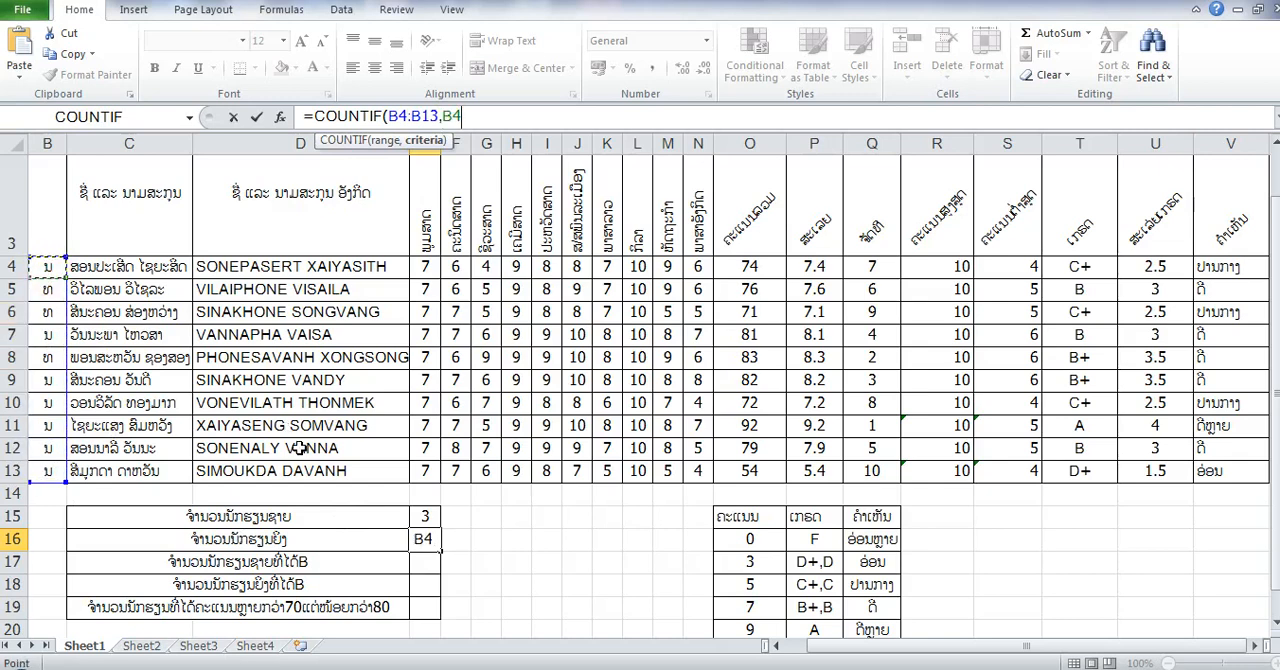
{"action": "type", "text": ")"}
{"action": "key", "text": "Return"}
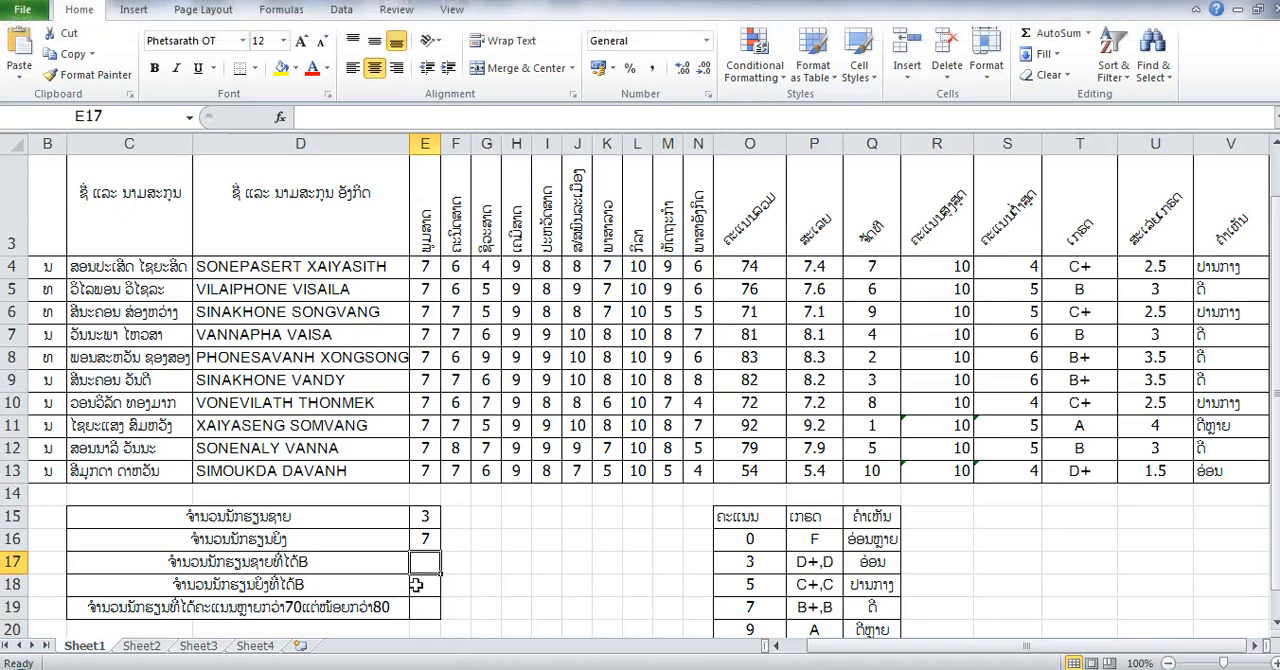
- Insert the COUNTIFS function in E17 for the male students with grade B, leaving its parenthesis open for arguments
{"action": "left_click", "coordinate": [1088, 33]}
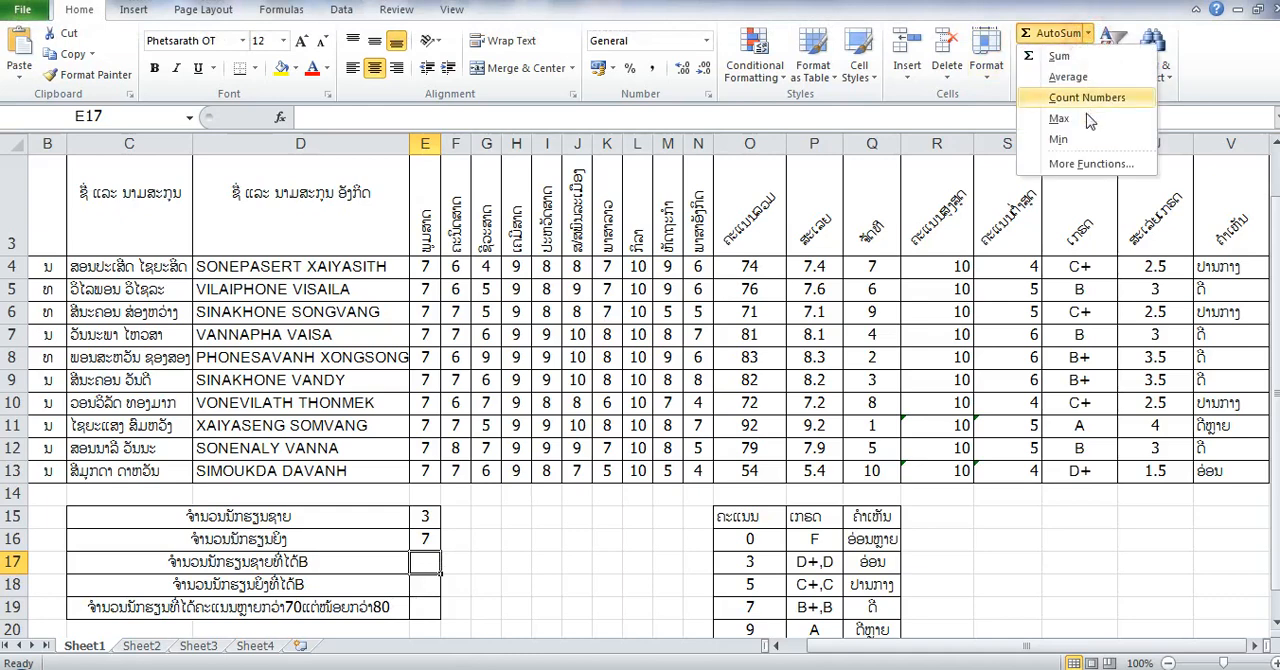
{"action": "left_click", "coordinate": [1088, 163]}
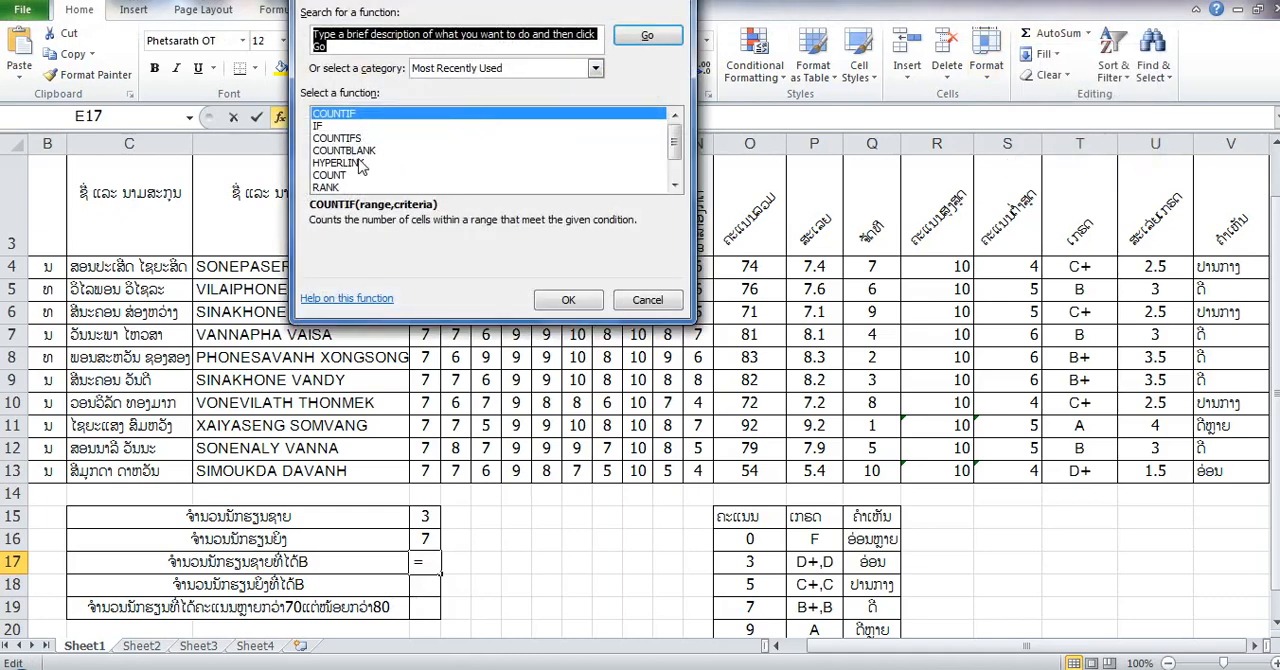
{"action": "left_click", "coordinate": [340, 137]}
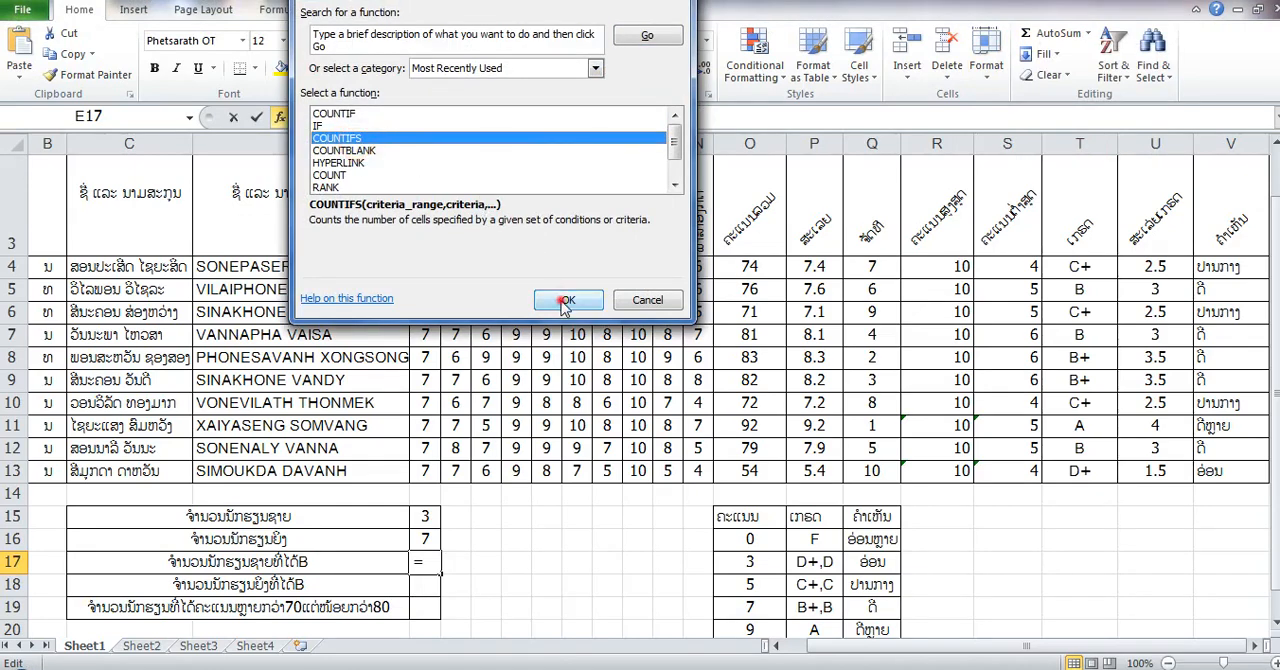
{"action": "left_click", "coordinate": [568, 300]}
{"action": "left_click", "coordinate": [628, 280]}
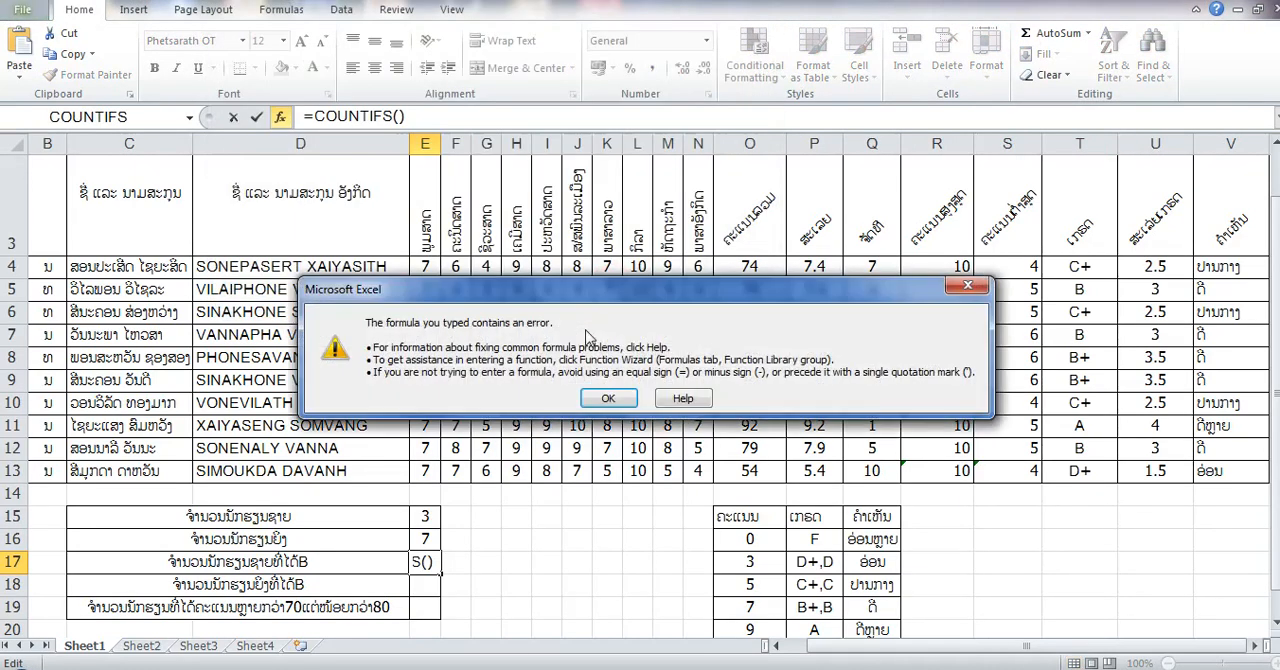
{"action": "left_click", "coordinate": [607, 400]}
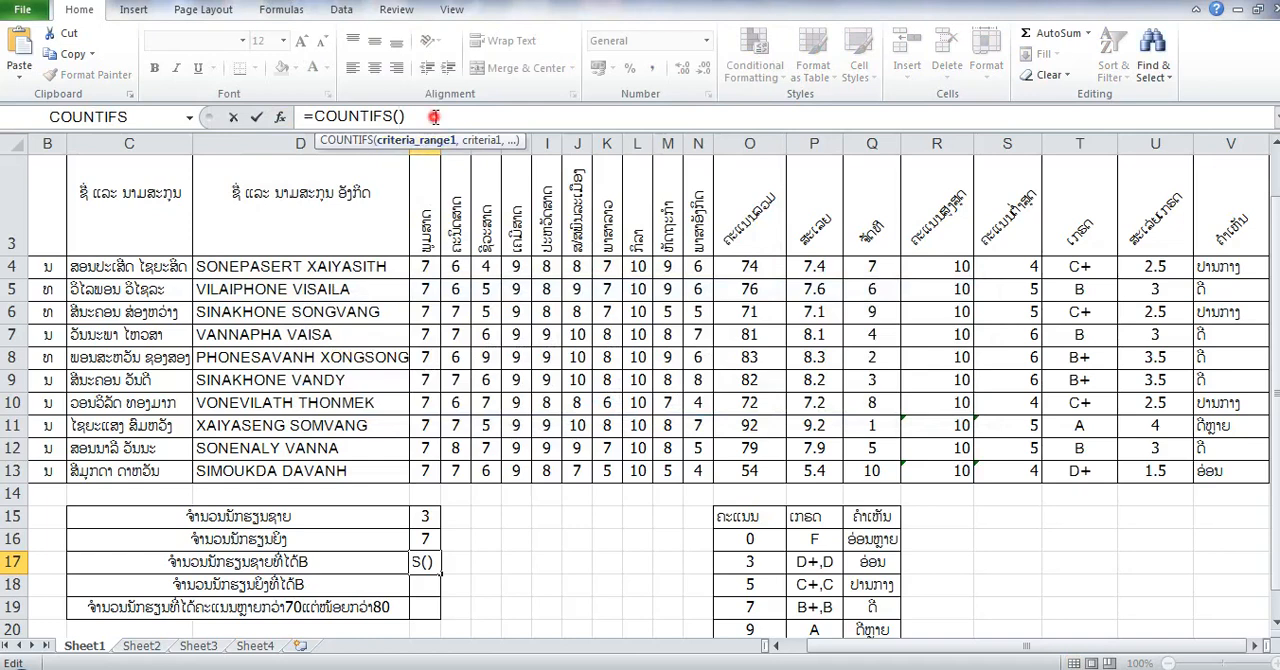
{"action": "key", "text": "BackSpace"}
- Give the E17 COUNTIFS formula its first condition, with criteria range B4:B13 and criterion B5 for male students
{"action": "left_click_drag", "start_coordinate": [51, 267], "coordinate": [52, 470]}
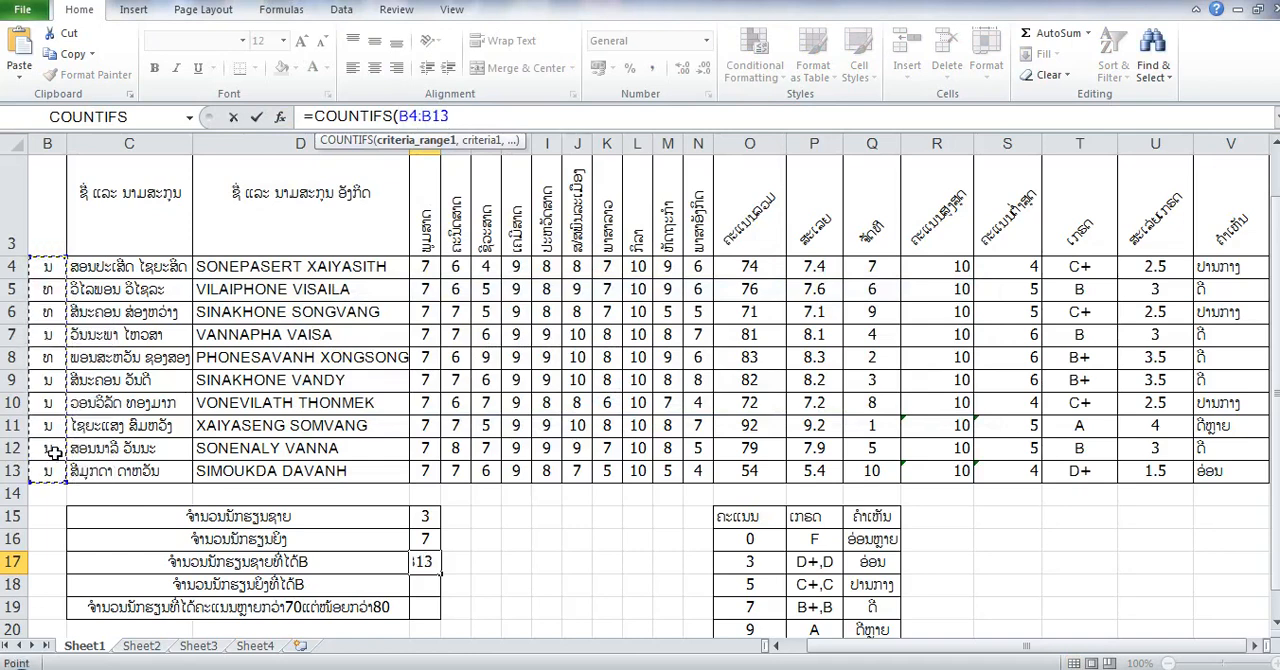
{"action": "type", "text": ","}
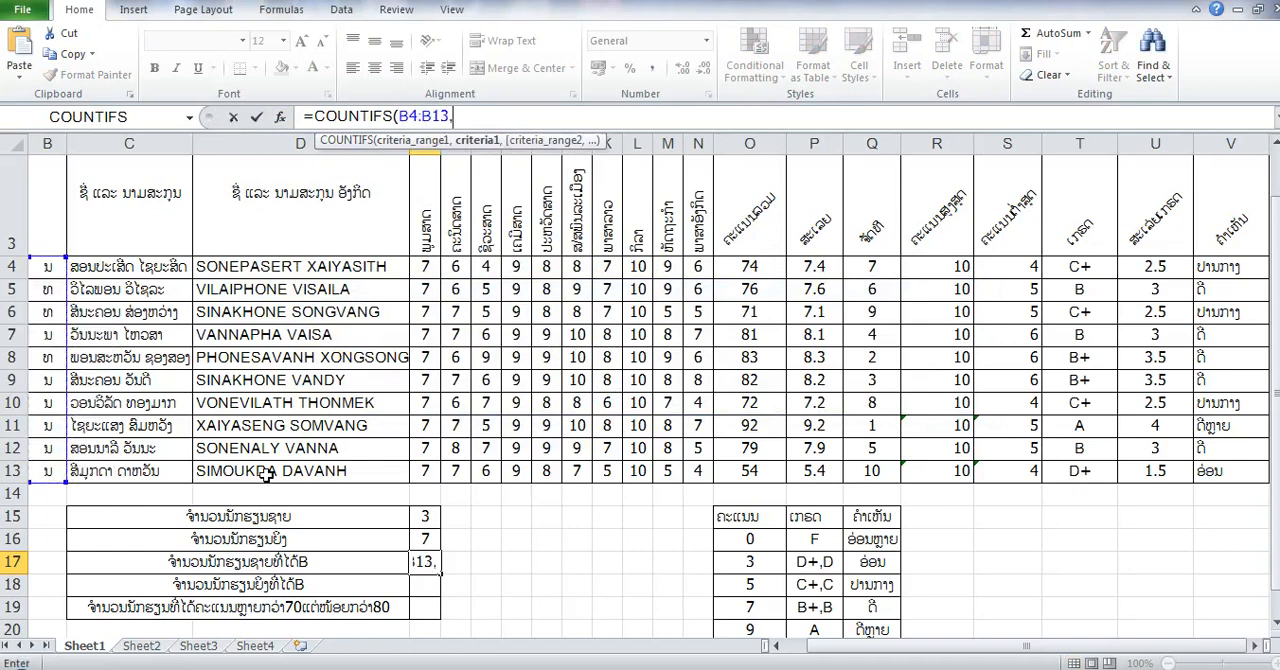
{"action": "left_click", "coordinate": [48, 290]}
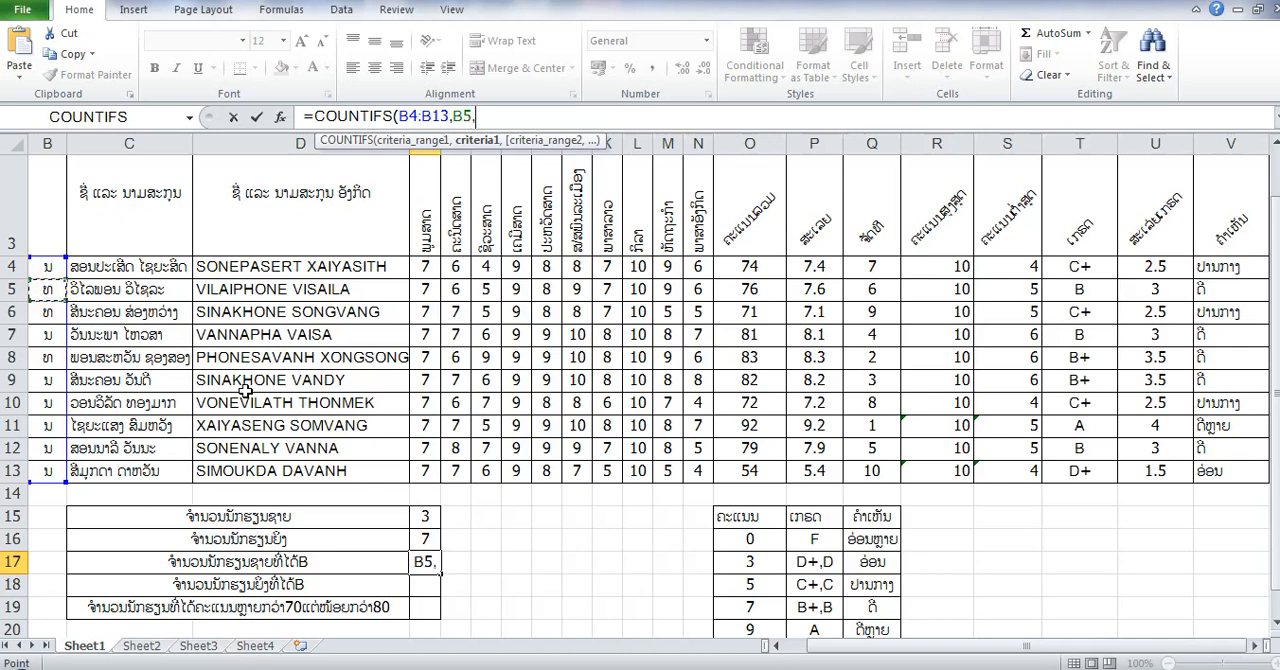
{"action": "type", "text": ","}
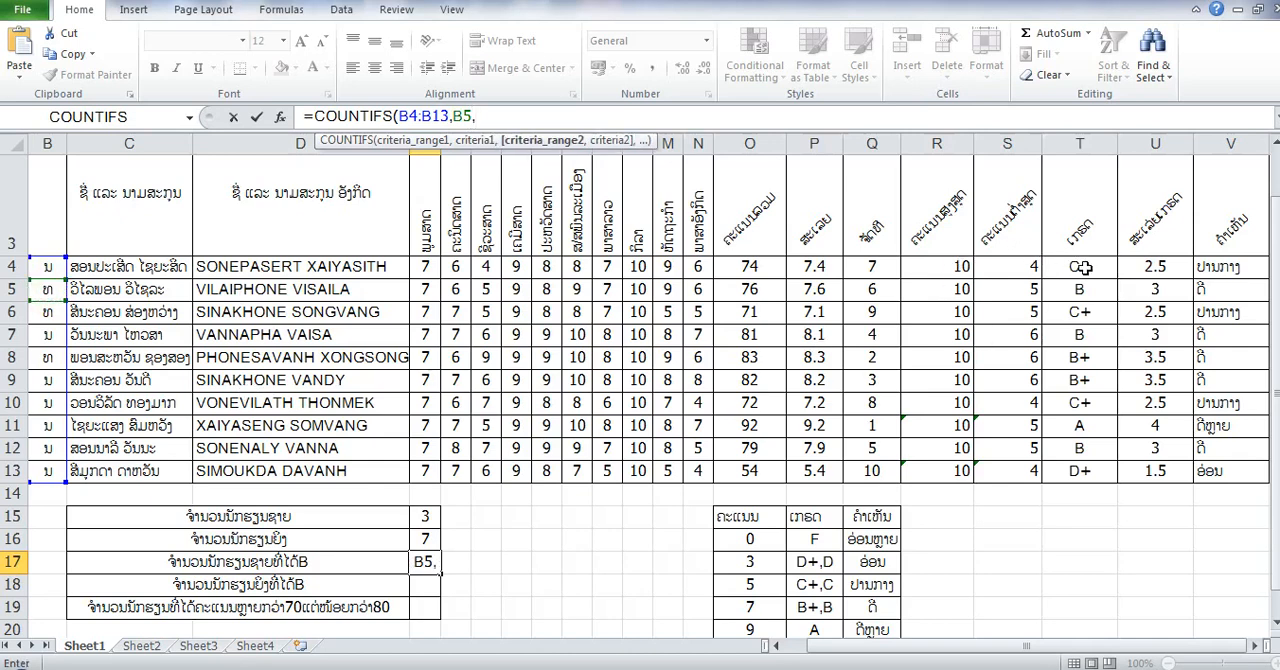
- Add grade range T4:T13 with criterion T5 to the E17 formula, giving =COUNTIFS(B4:B13,B5,T4:T13,T5), and enter it
{"action": "left_click_drag", "start_coordinate": [1084, 268], "coordinate": [1084, 472]}
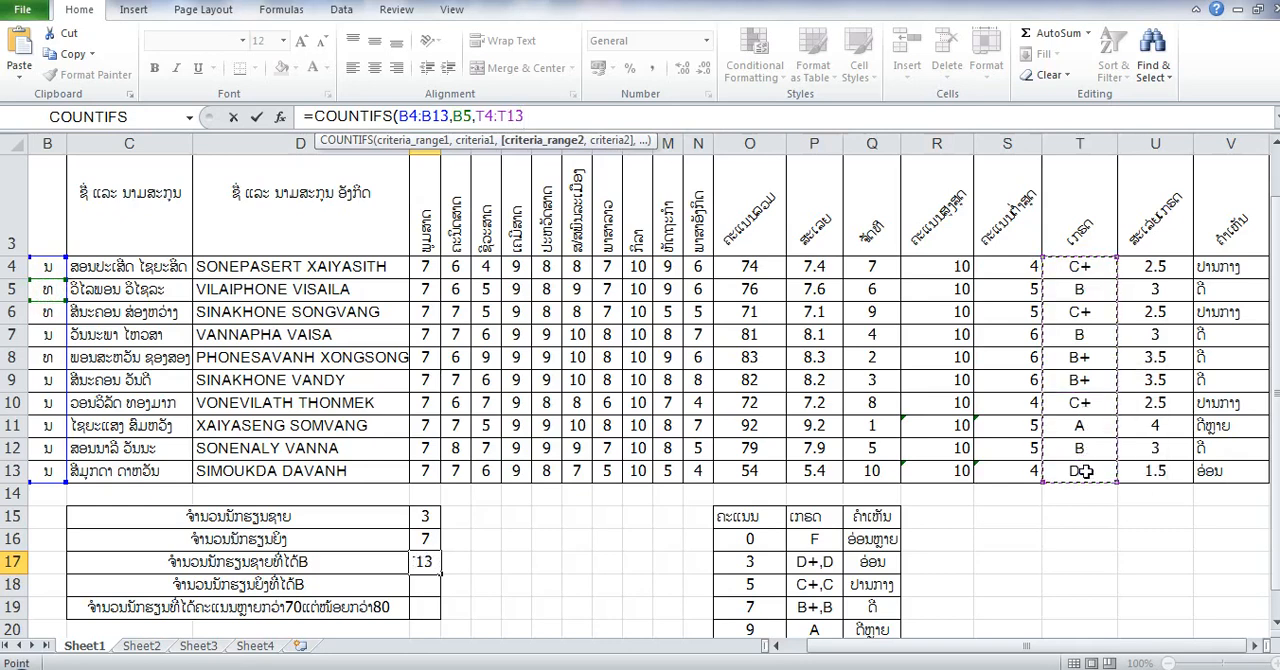
{"action": "type", "text": ","}
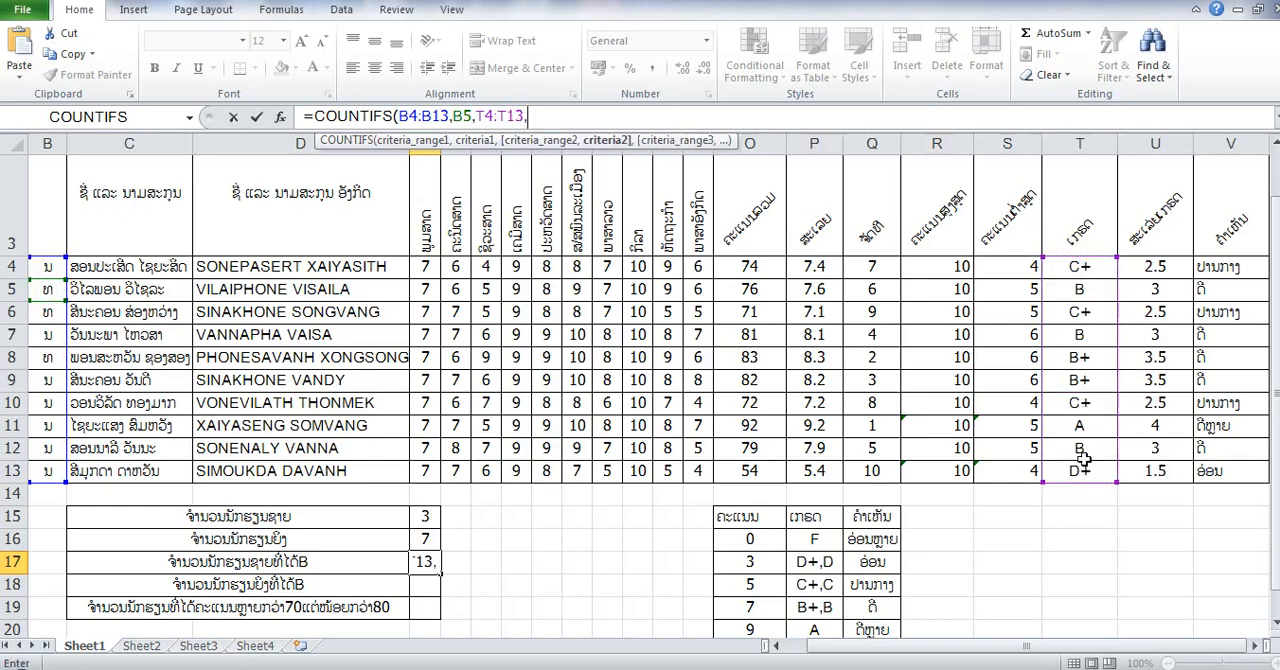
{"action": "left_click", "coordinate": [1084, 291]}
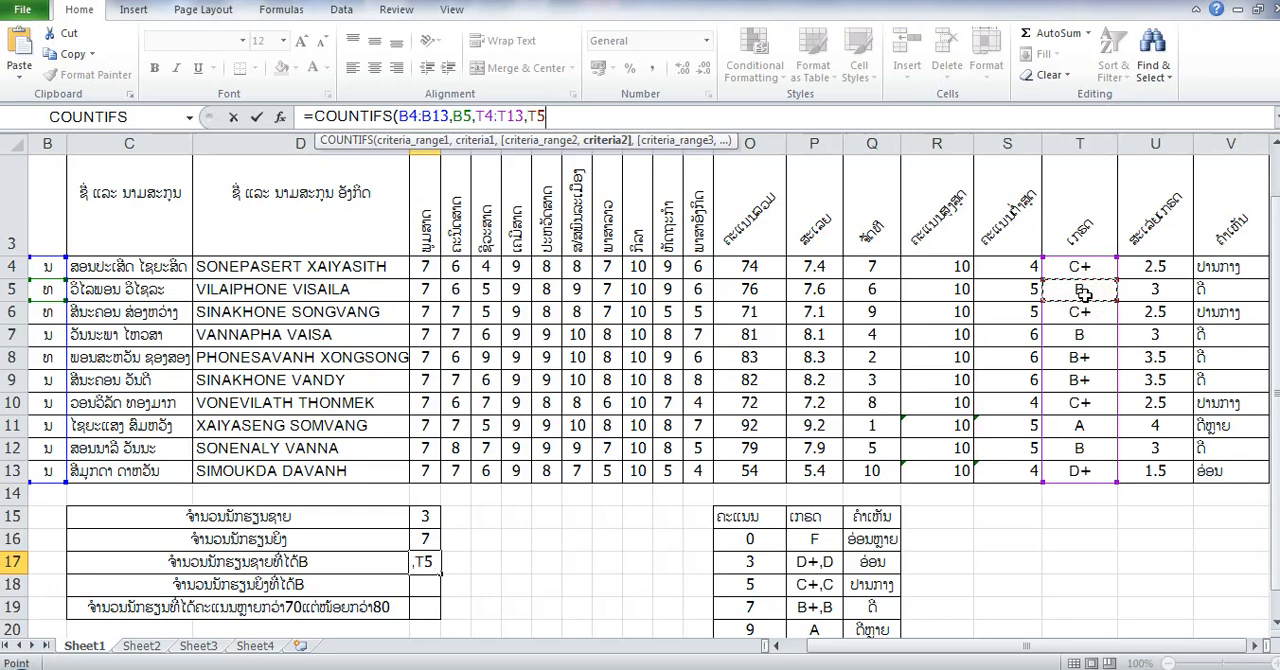
{"action": "type", "text": ")"}
{"action": "key", "text": "Return"}
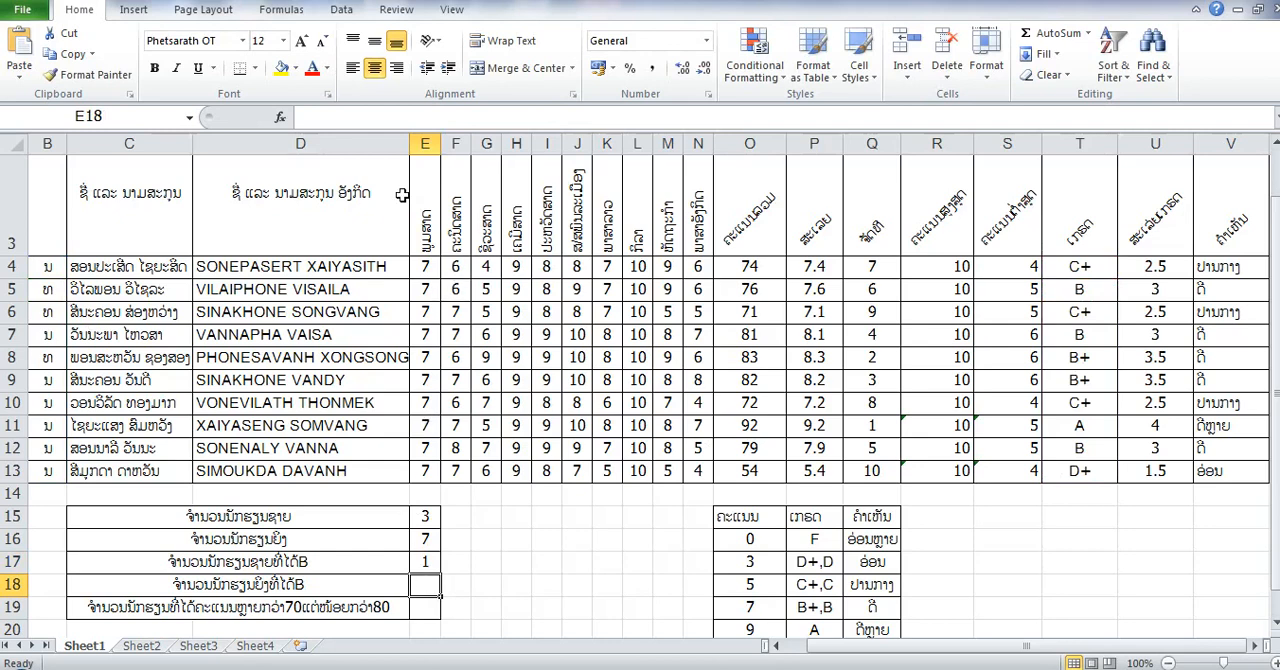
- Insert the COUNTIFS function in E18 for the female students with grade B, leaving its parenthesis open for arguments
{"action": "left_click", "coordinate": [1088, 33]}
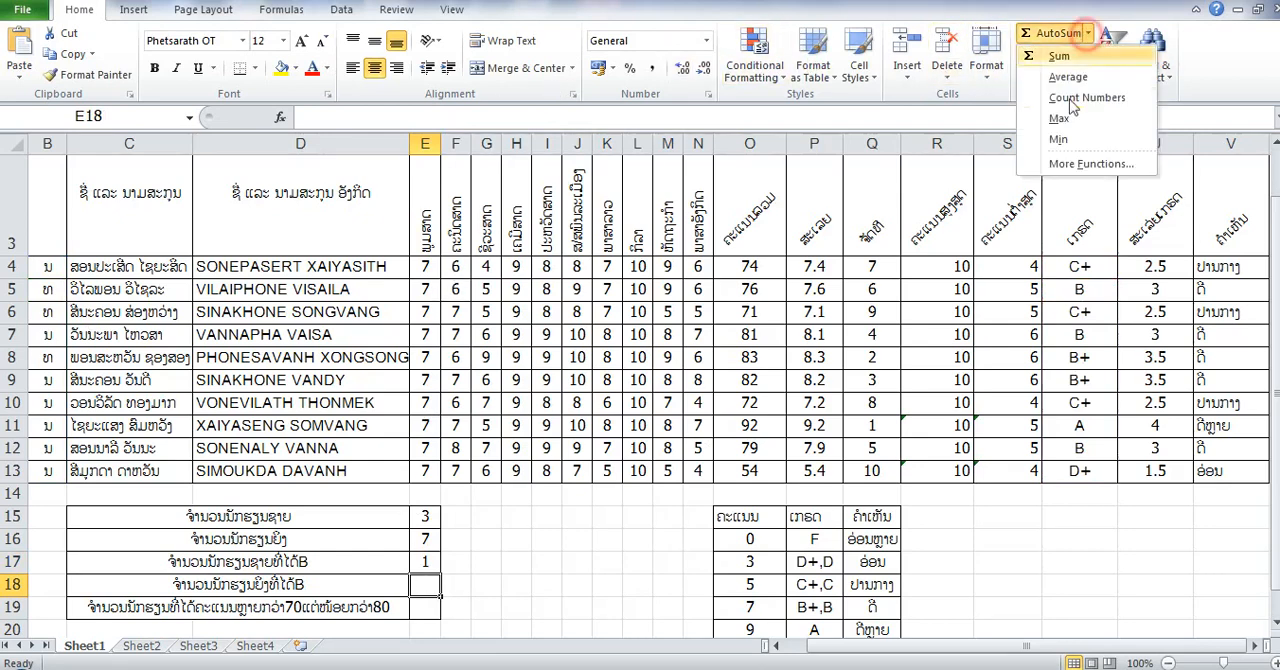
{"action": "left_click", "coordinate": [1090, 163]}
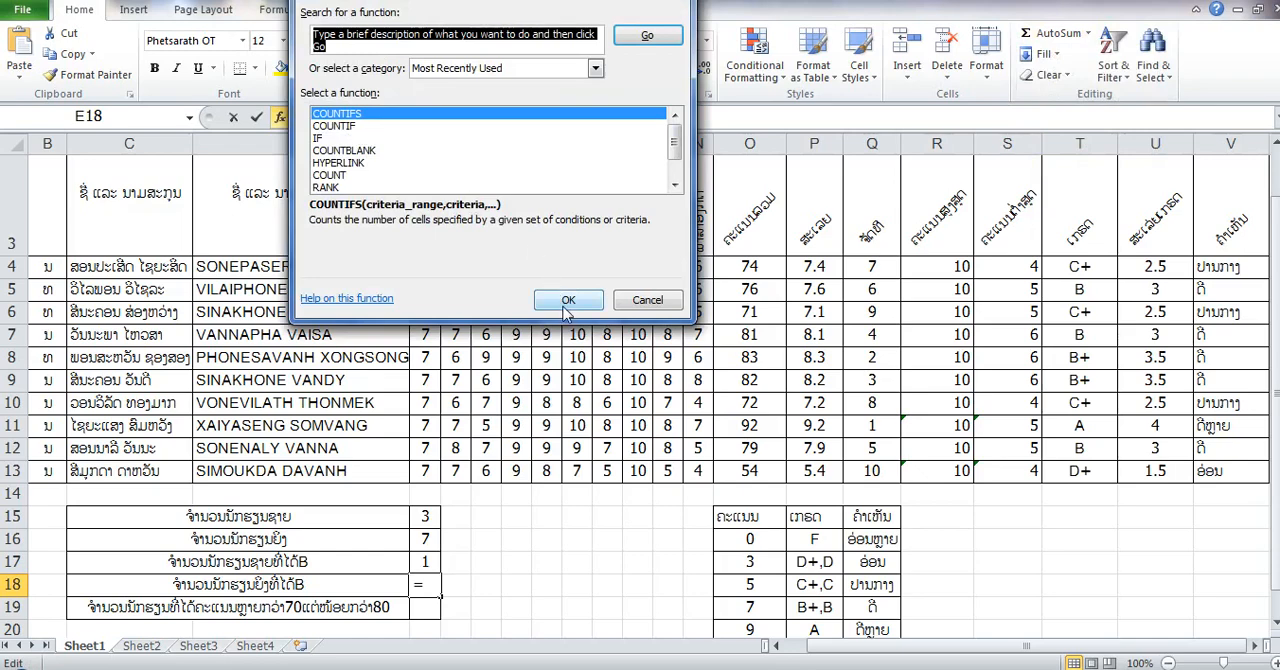
{"action": "left_click", "coordinate": [566, 304]}
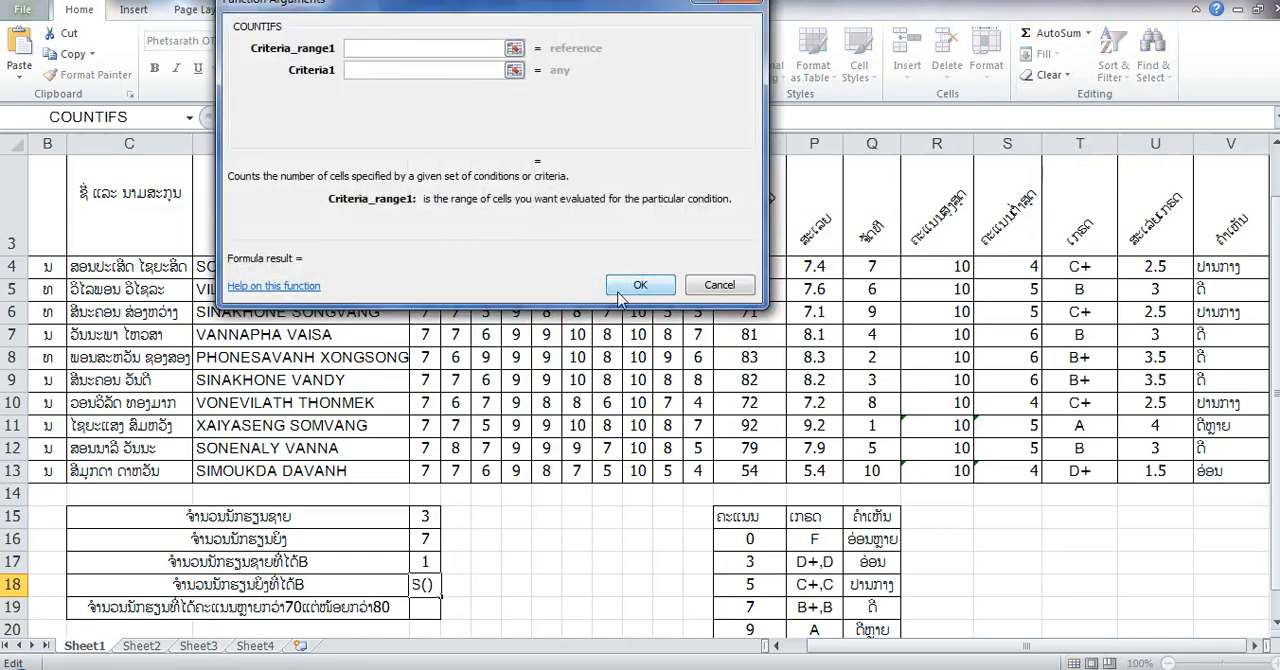
{"action": "left_click", "coordinate": [624, 292]}
{"action": "left_click", "coordinate": [609, 395]}
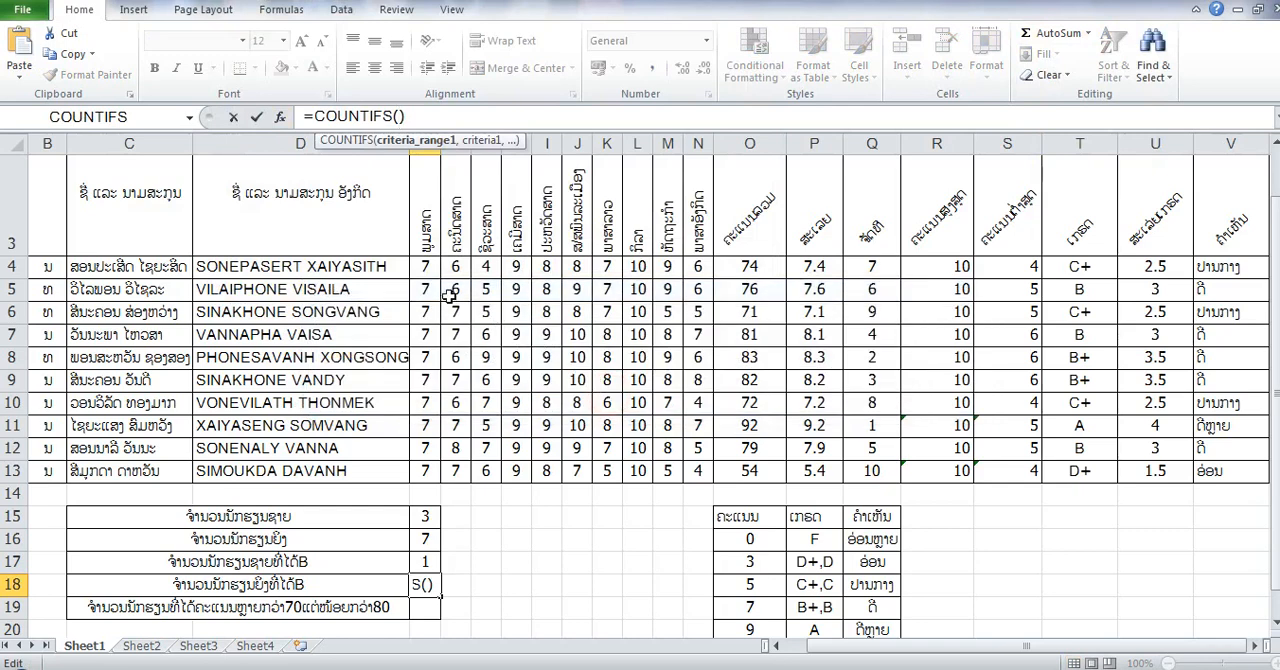
{"action": "left_click", "coordinate": [431, 116]}
{"action": "key", "text": "BackSpace"}
- Give the E18 COUNTIFS formula its first condition, with criteria range B4:B13 and criterion B7 for female students
{"action": "left_click_drag", "start_coordinate": [45, 266], "coordinate": [44, 467]}
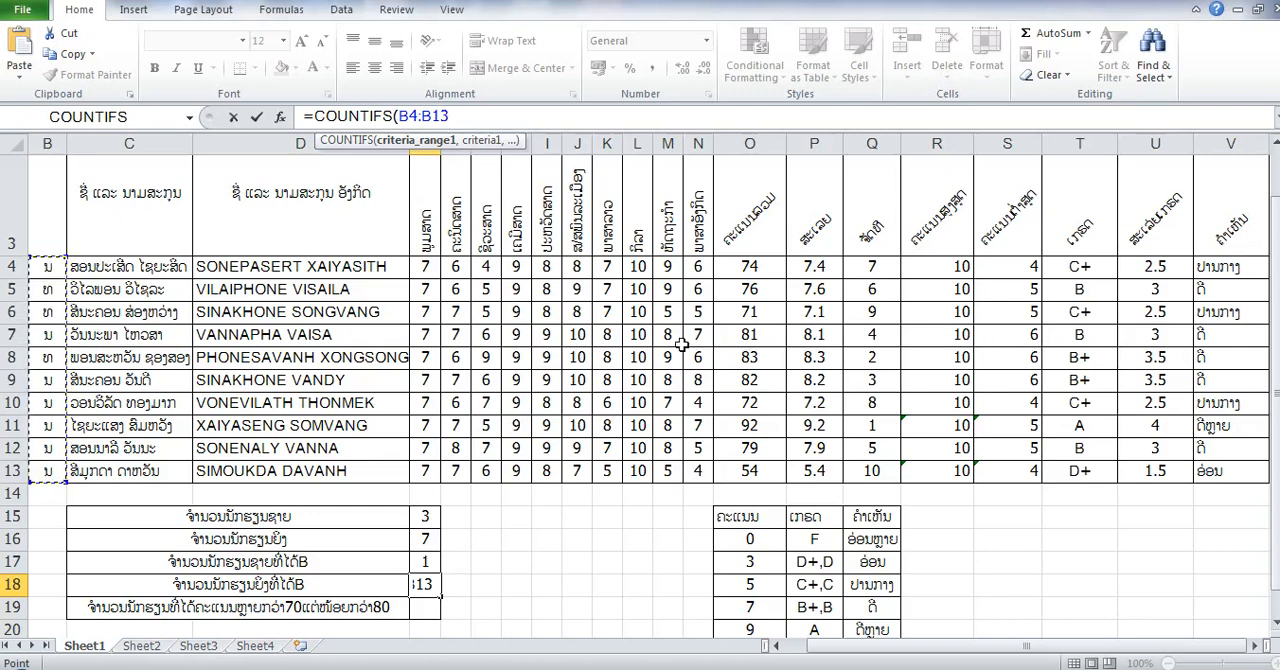
{"action": "left_click", "coordinate": [47, 334]}
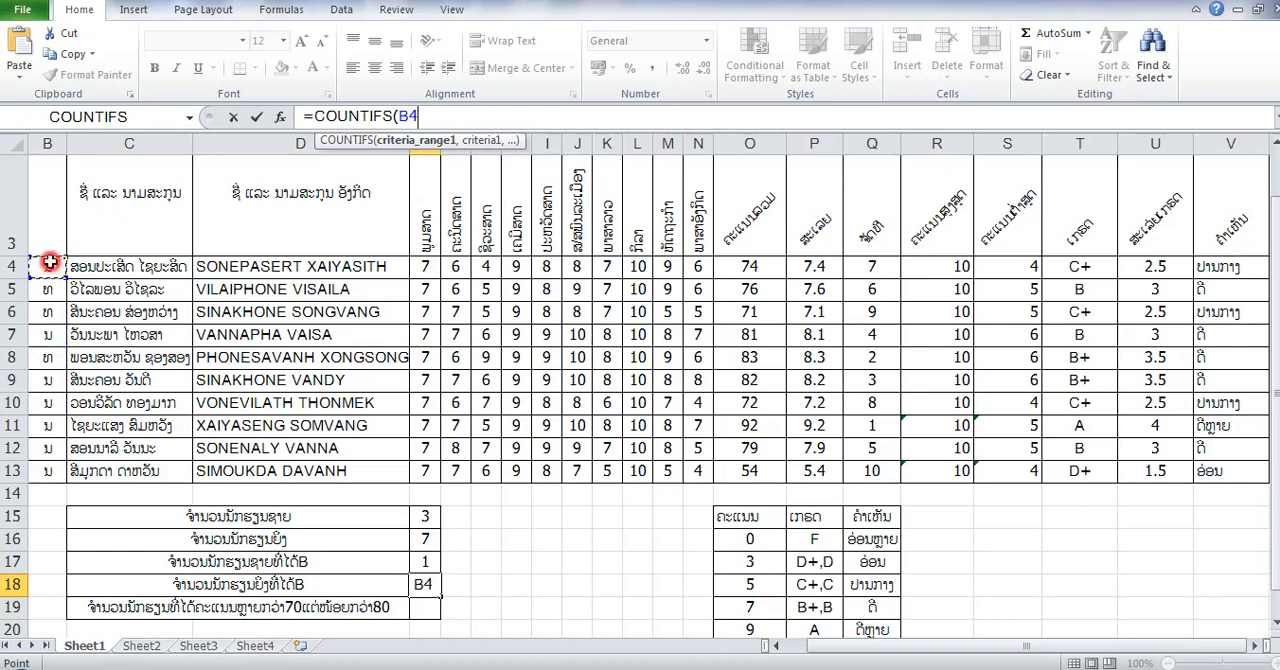
{"action": "left_click_drag", "start_coordinate": [47, 266], "coordinate": [75, 476]}
{"action": "type", "text": ","}
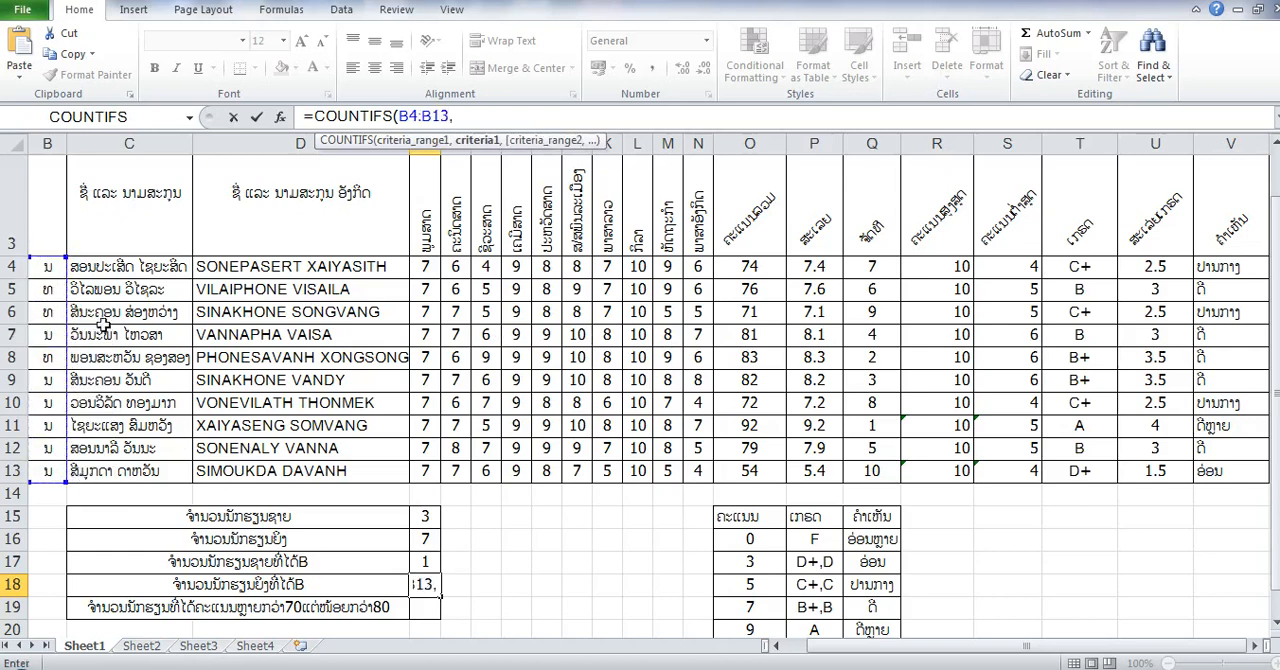
{"action": "left_click", "coordinate": [46, 338]}
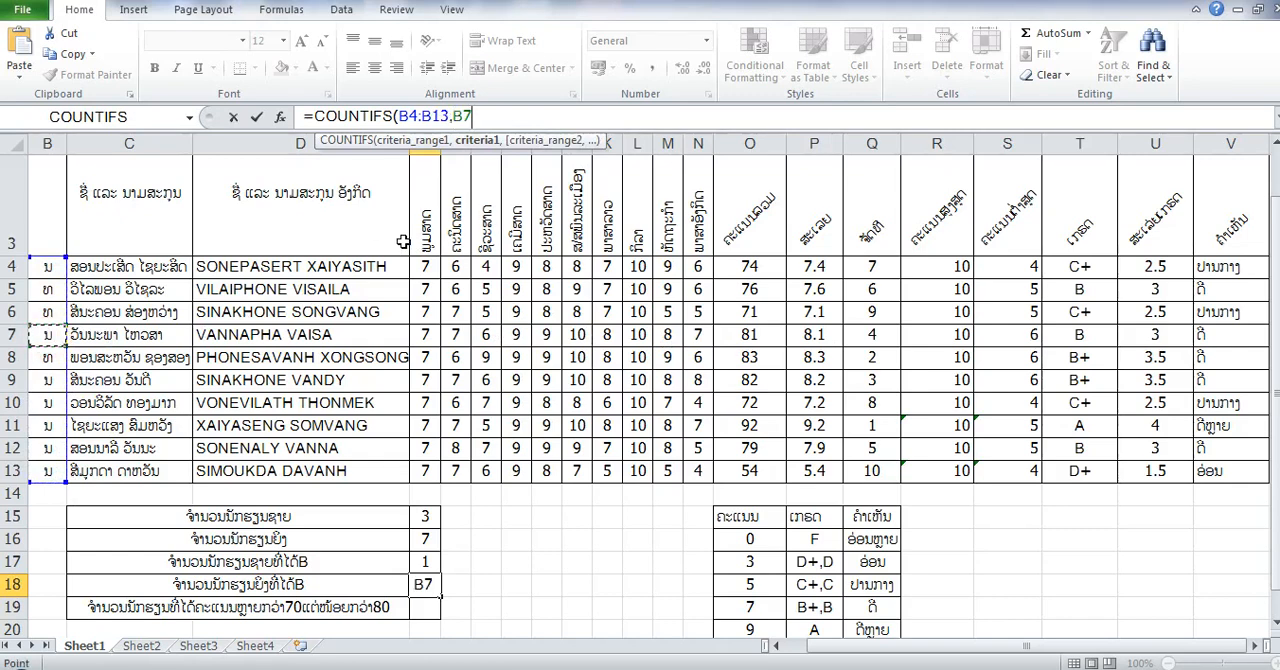
{"action": "type", "text": ","}
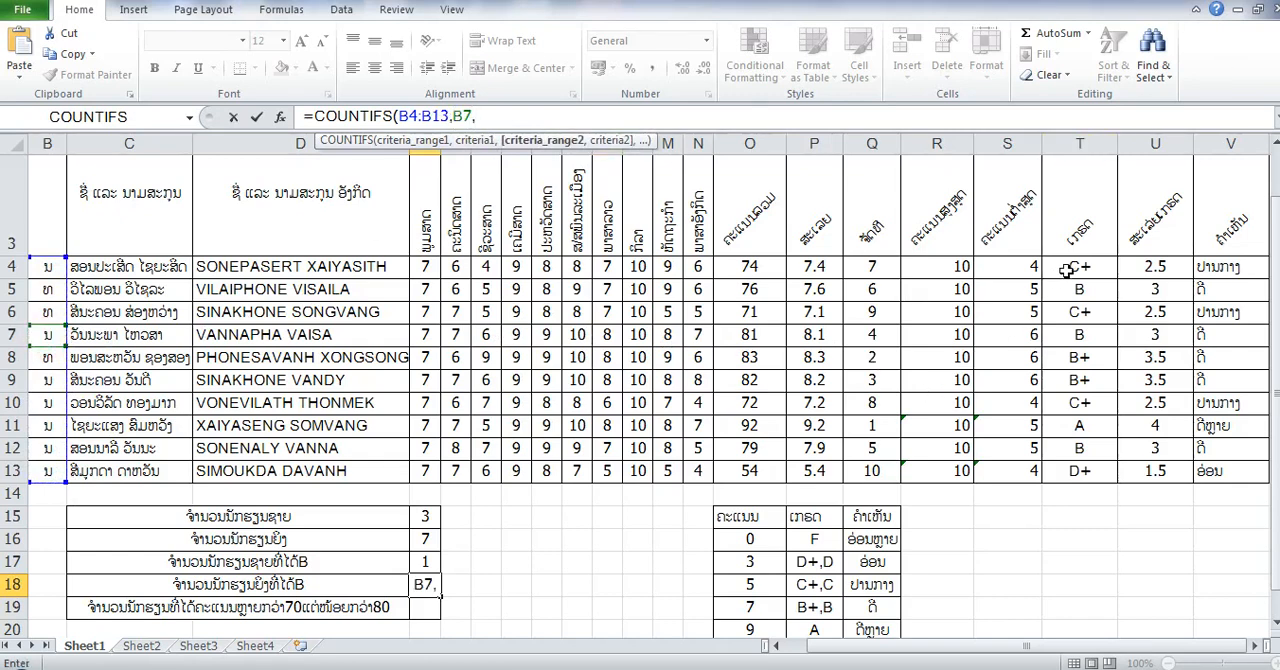
- Add grade range T4:T13 with criterion T7 to the E18 formula, giving =COUNTIFS(B4:B13,B7,T4:T13,T7), and enter it
{"action": "left_click_drag", "start_coordinate": [1060, 270], "coordinate": [1078, 472]}
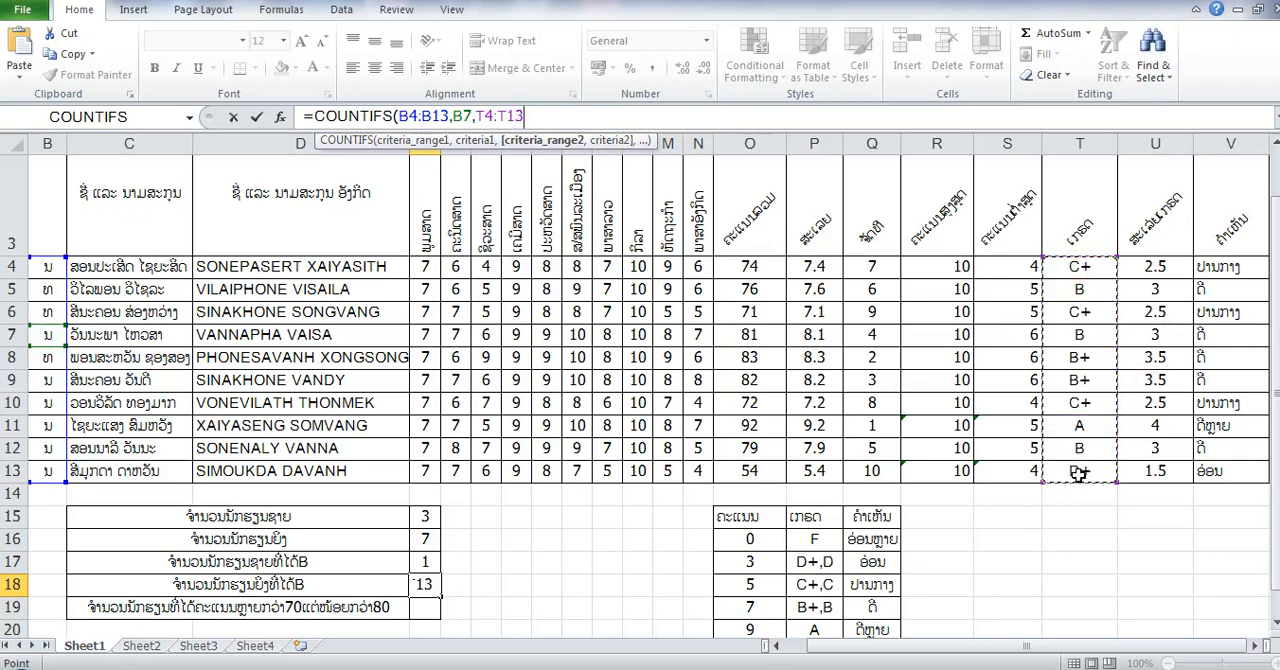
{"action": "type", "text": ","}
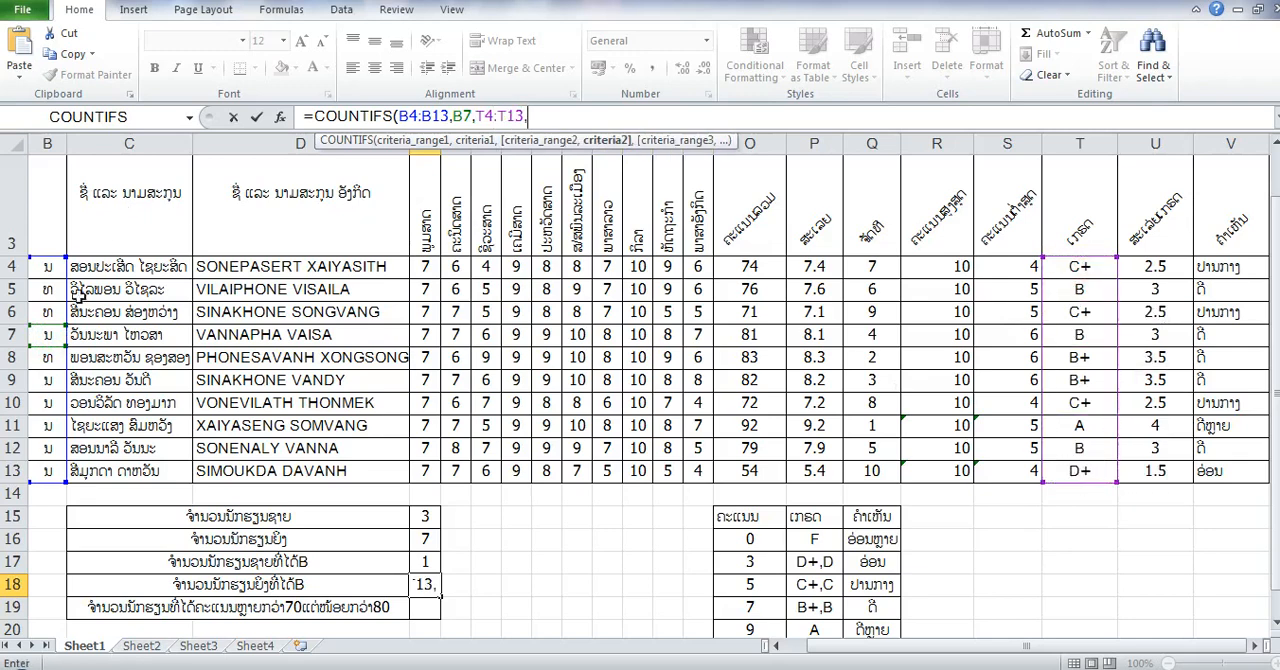
{"action": "left_click", "coordinate": [1067, 331]}
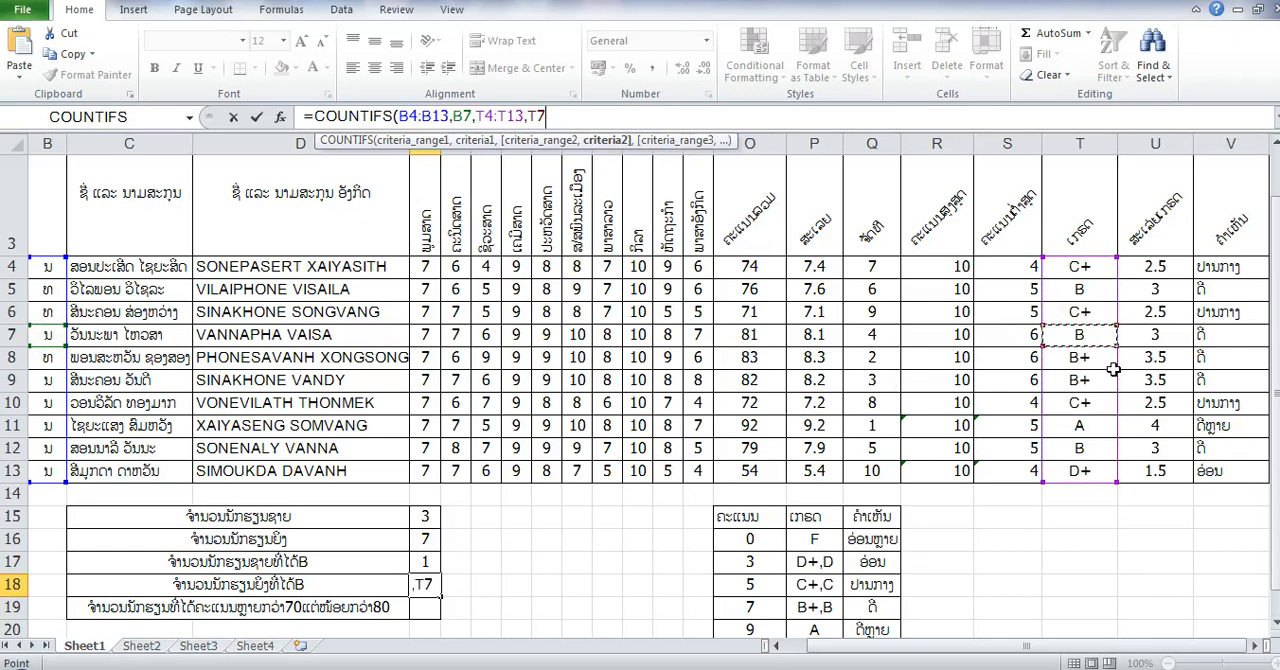
{"action": "type", "text": ")"}
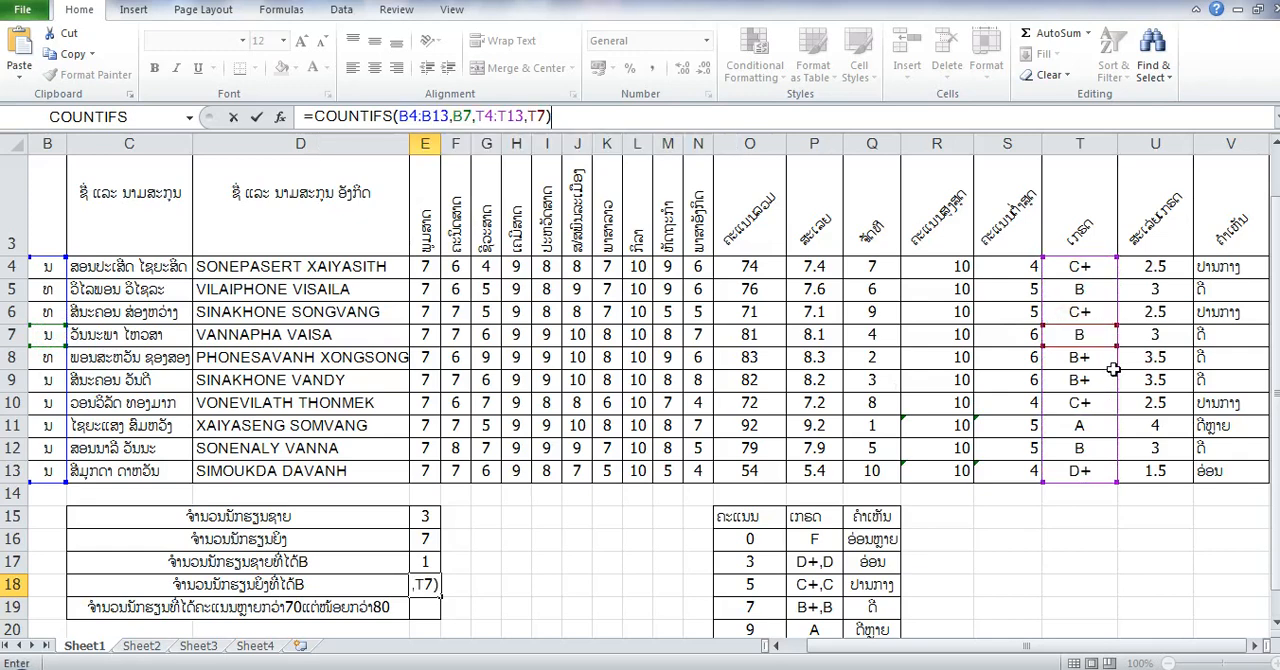
{"action": "key", "text": "Return"}
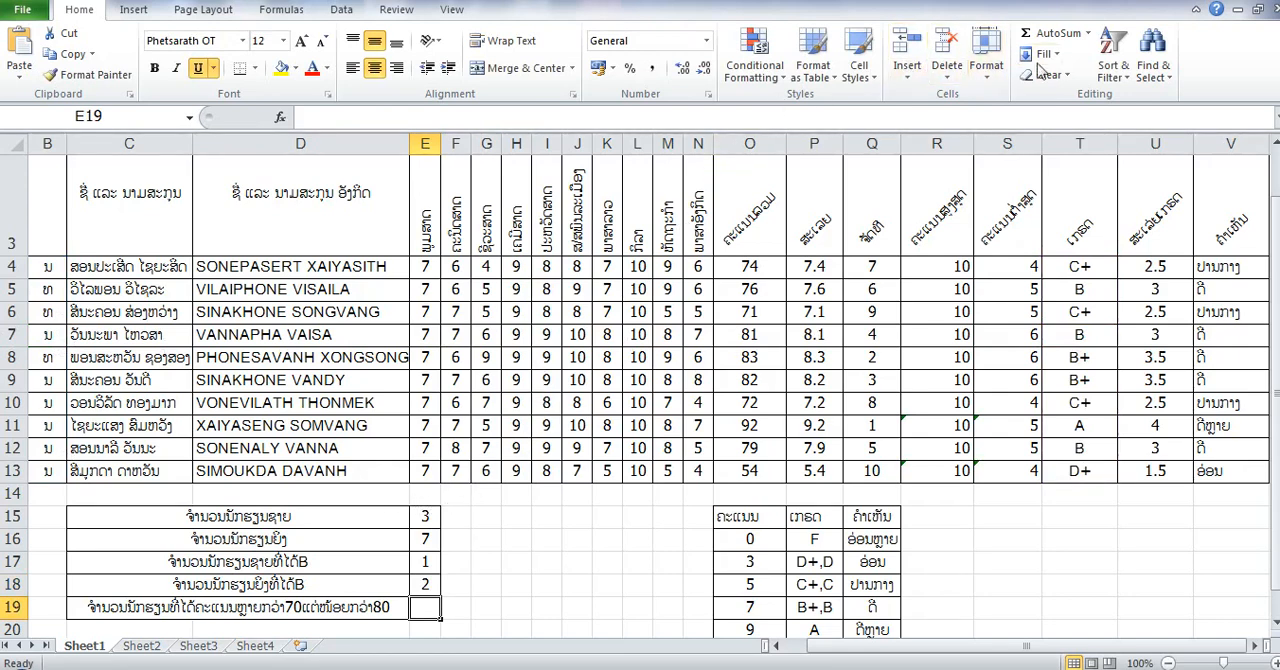
- Insert the COUNTIFS function in E19 for students scoring above 70 but below 80, leaving its parenthesis open for arguments
{"action": "left_click", "coordinate": [1088, 33]}
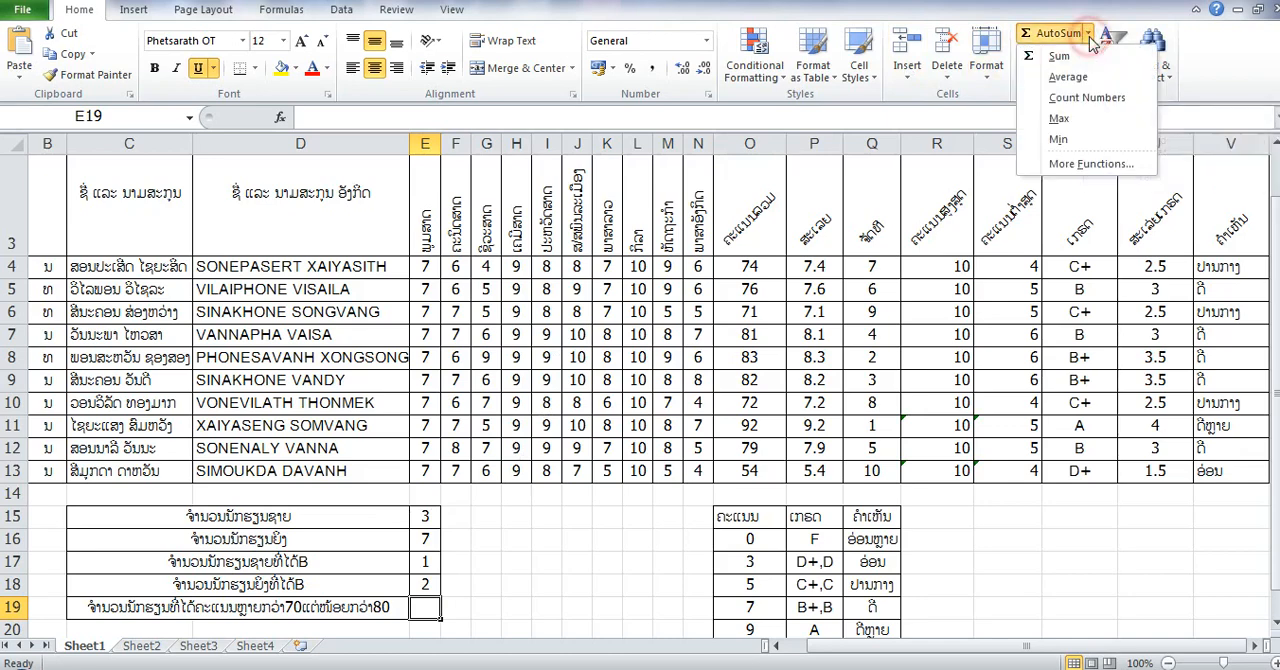
{"action": "left_click", "coordinate": [1085, 160]}
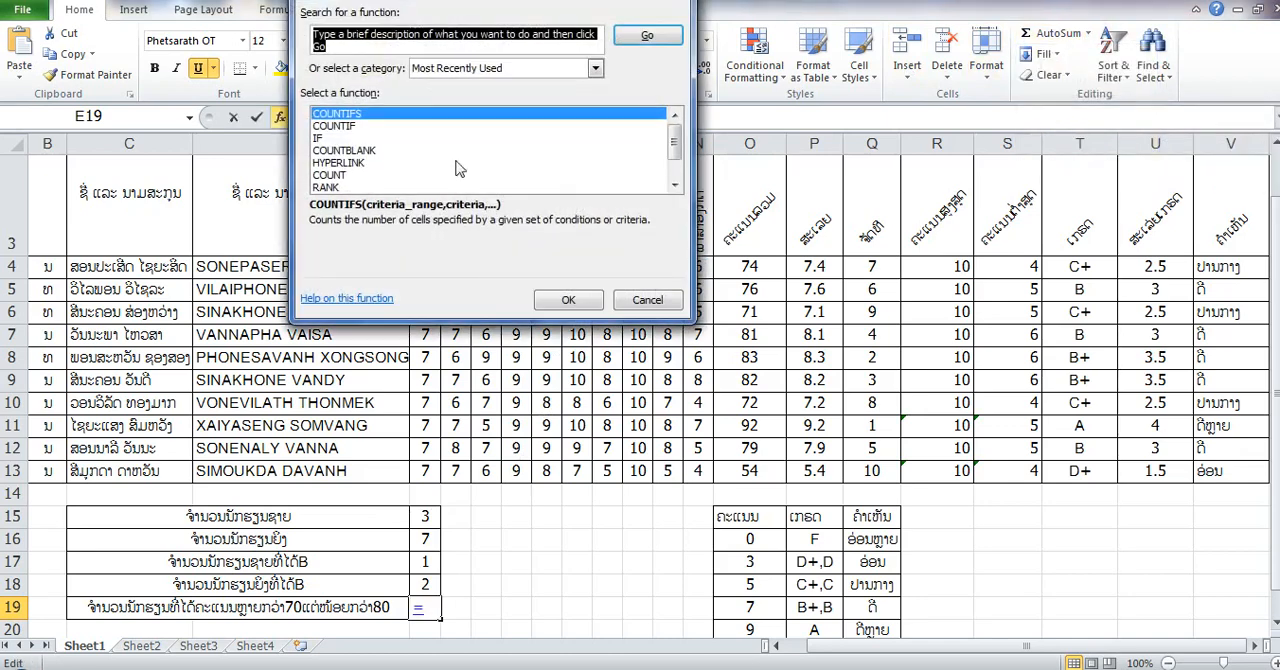
{"action": "left_click", "coordinate": [568, 298]}
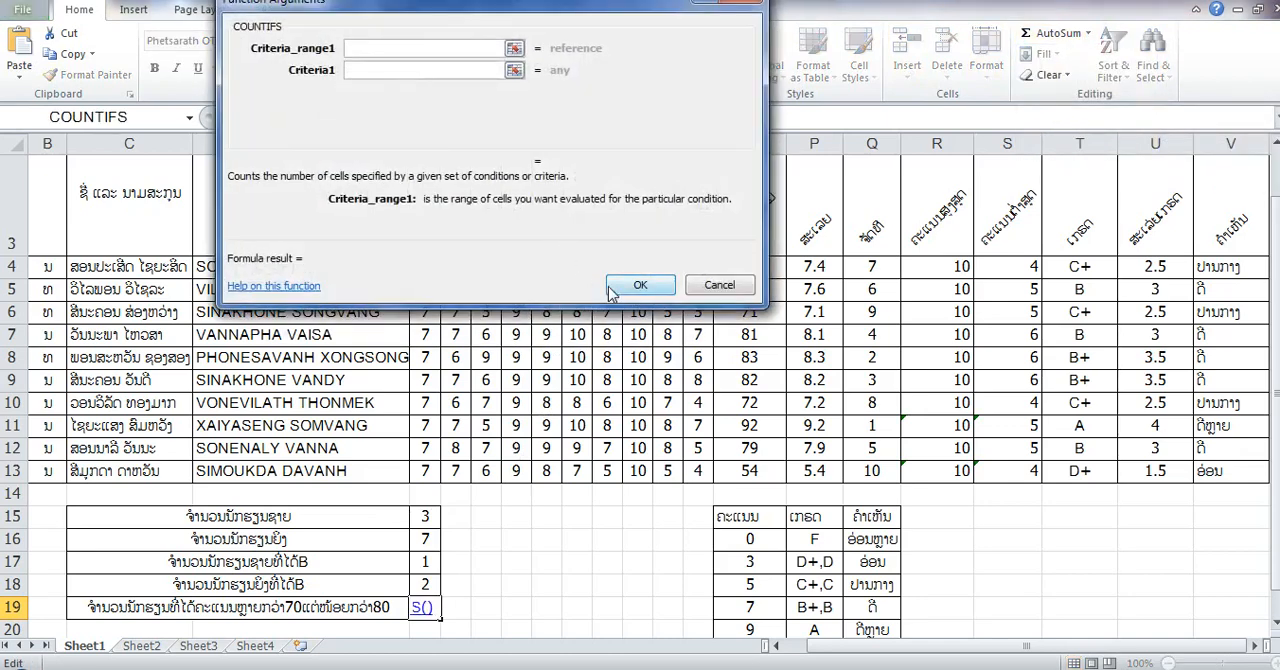
{"action": "left_click", "coordinate": [630, 289]}
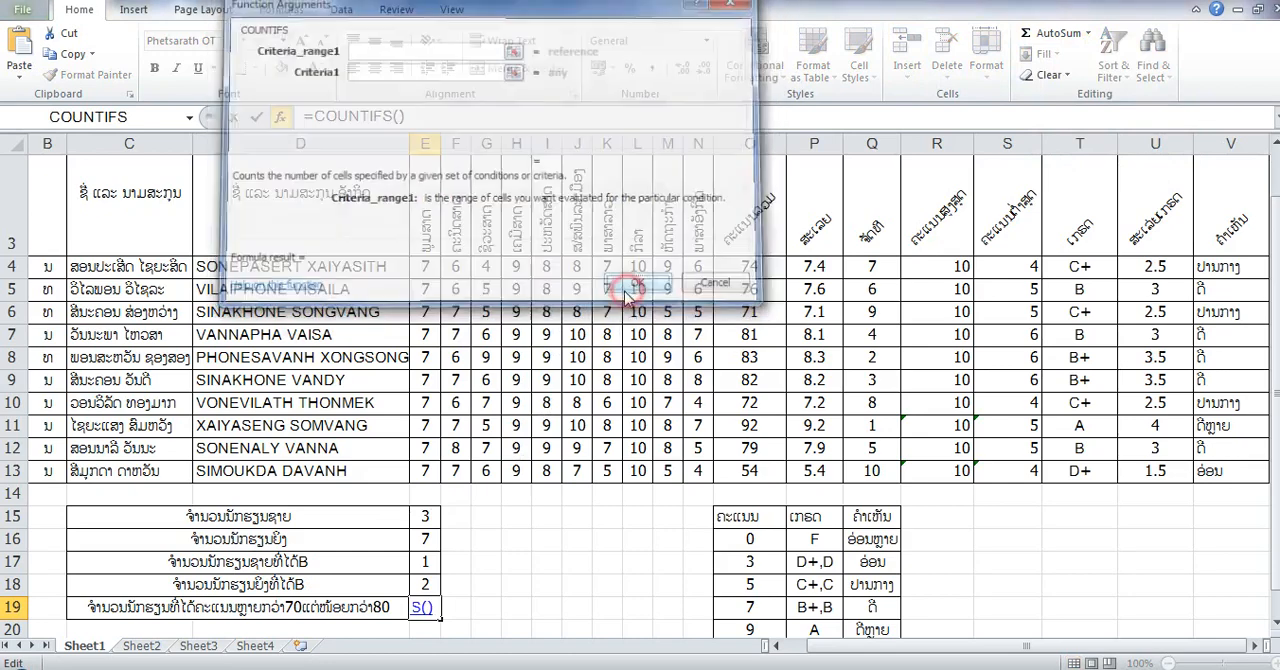
{"action": "left_click", "coordinate": [609, 397]}
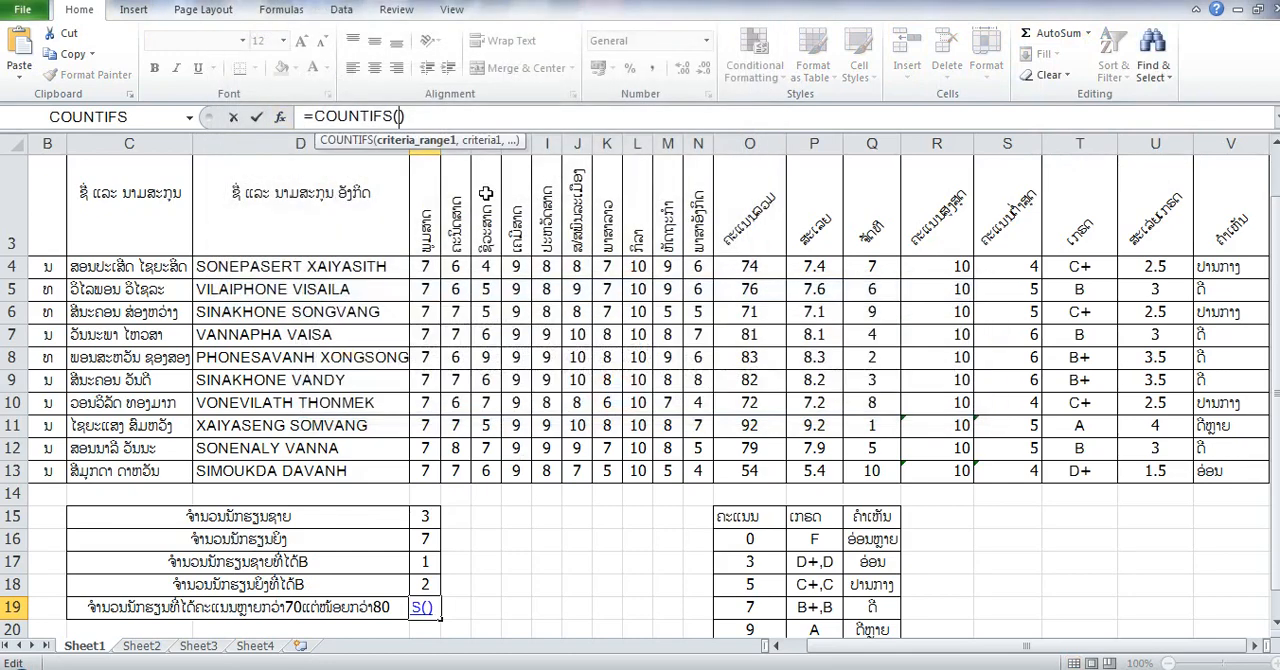
{"action": "left_click", "coordinate": [446, 115]}
{"action": "key", "text": "BackSpace"}
- Give the E19 COUNTIFS formula its first condition, with total score range O4:O13 and criterion ">70"
{"action": "left_click", "coordinate": [775, 270]}
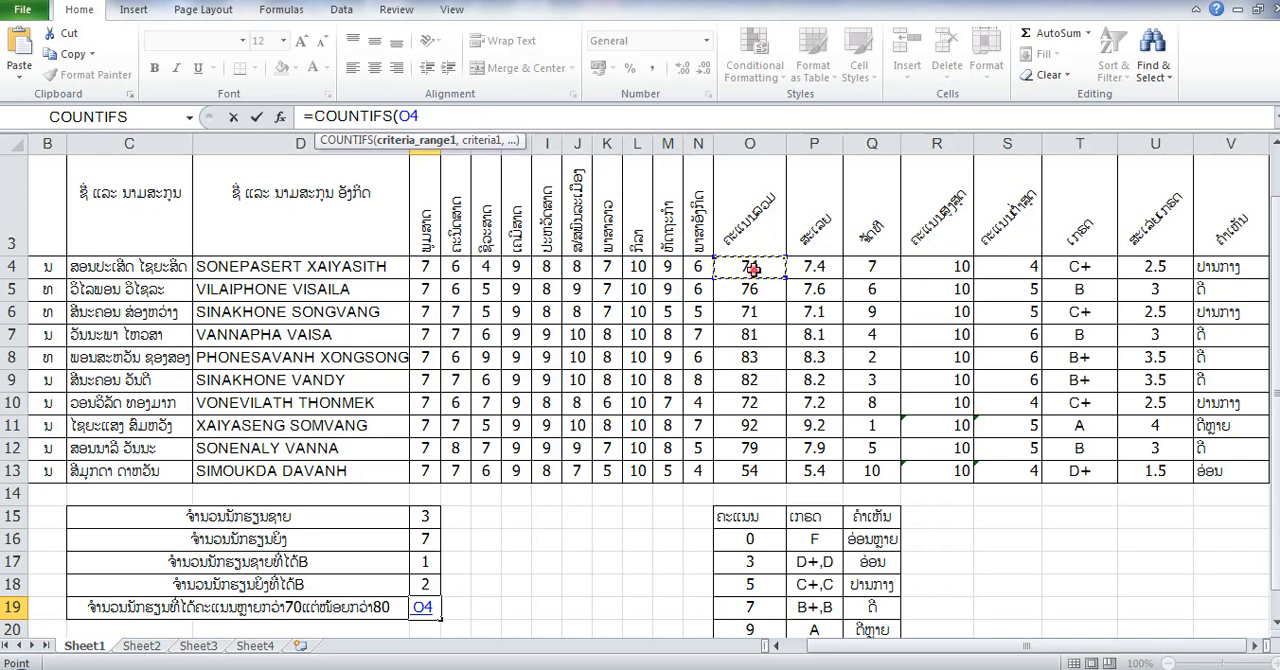
{"action": "left_click_drag", "start_coordinate": [752, 268], "coordinate": [765, 470]}
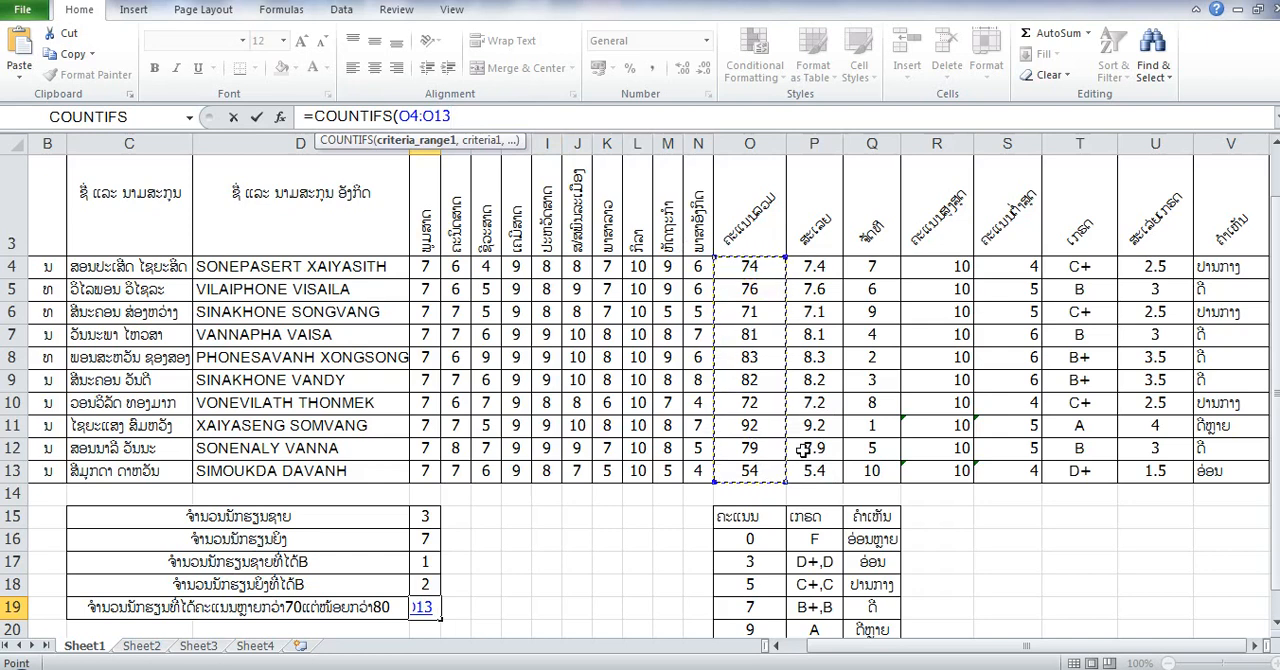
{"action": "type", "text": ","}
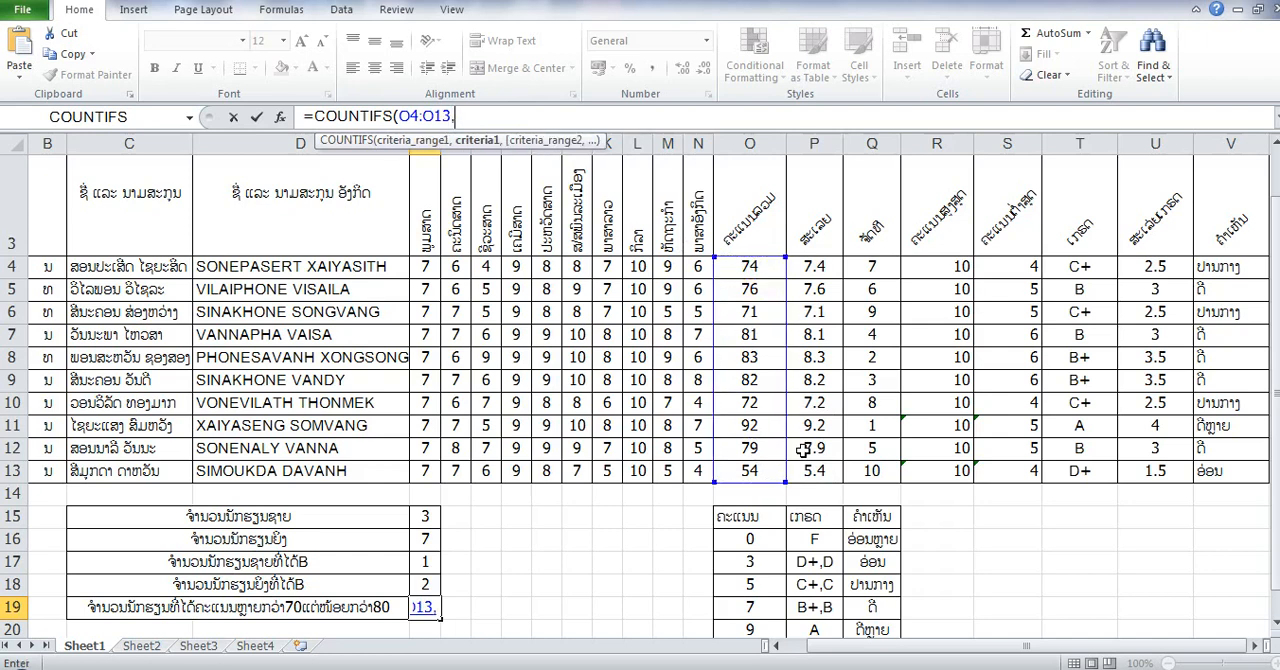
{"action": "type", "text": "\">70"}
- Duplicate the O4:O13,">70" condition at the end of the E19 formula
{"action": "left_click_drag", "start_coordinate": [497, 117], "coordinate": [400, 117]}
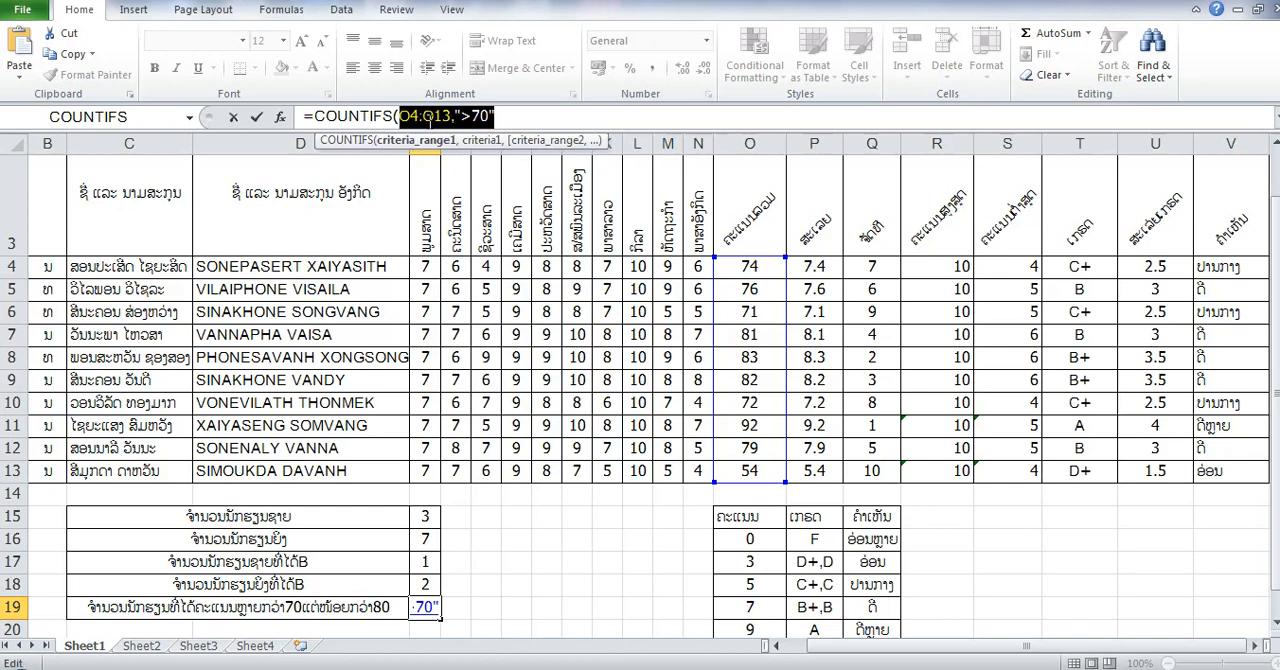
{"action": "right_click", "coordinate": [443, 122]}
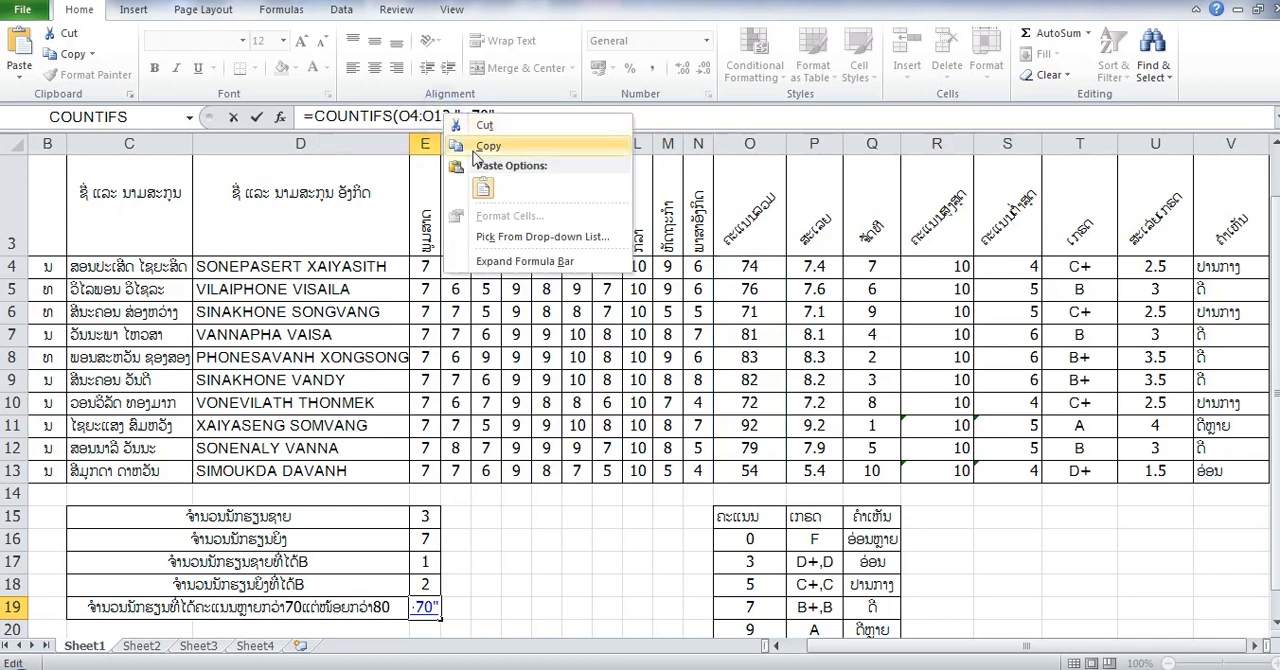
{"action": "left_click", "coordinate": [506, 116]}
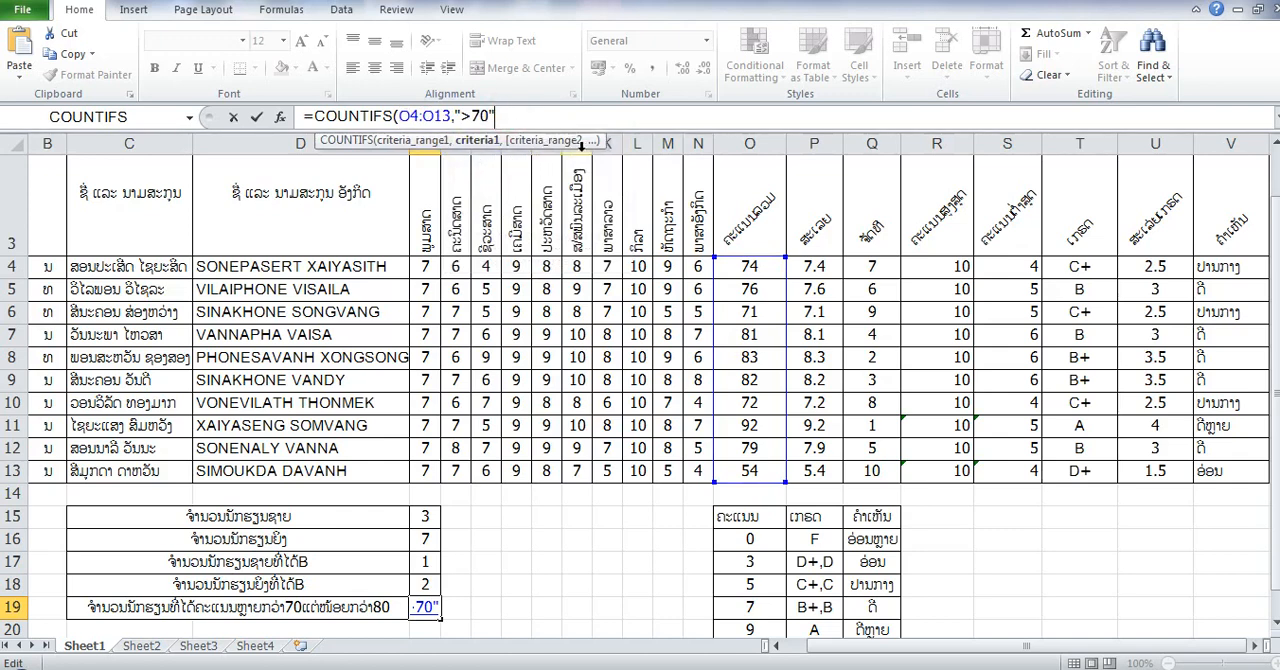
{"action": "key", "text": "ctrl+v"}
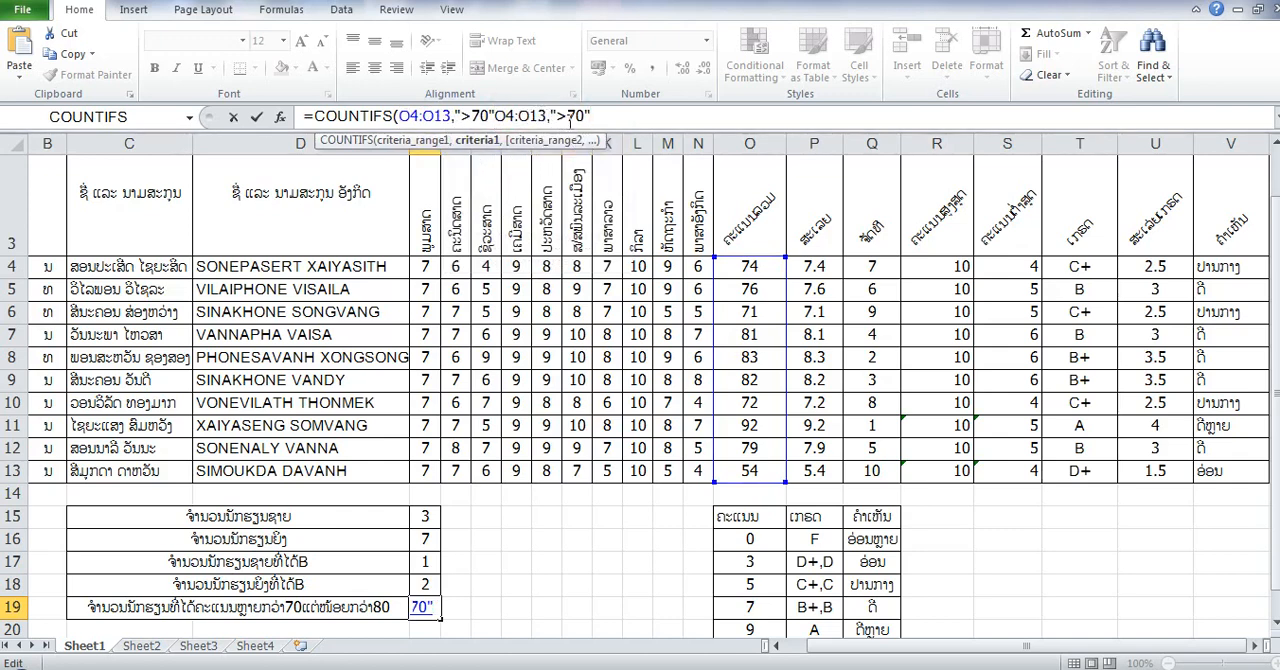
- Change the copied condition's criterion to "<80", close the E19 formula's parenthesis and try to enter it
{"action": "left_click", "coordinate": [567, 116]}
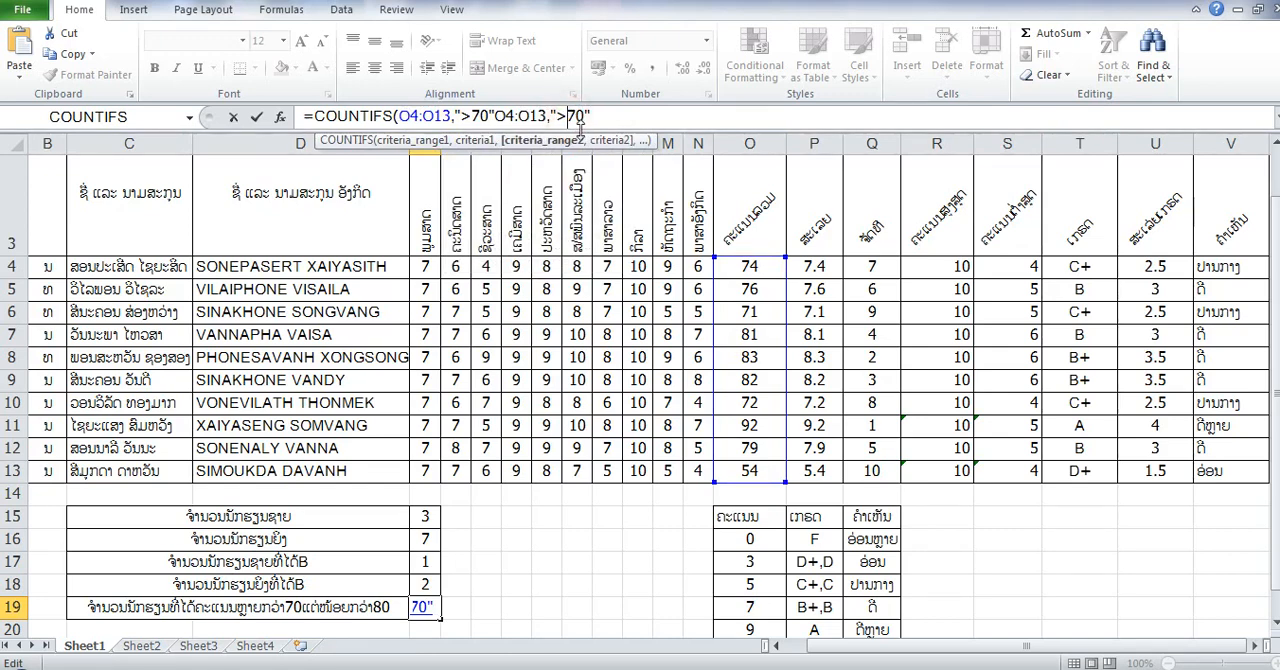
{"action": "key", "text": "BackSpace"}
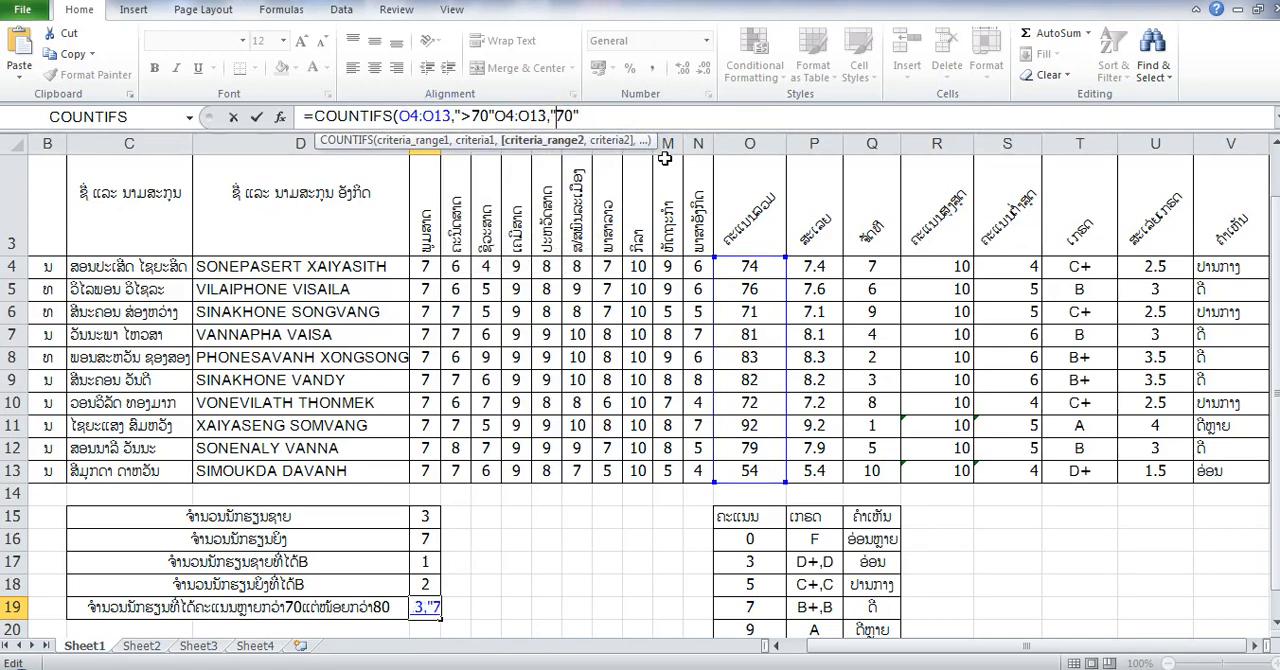
{"action": "type", "text": "<"}
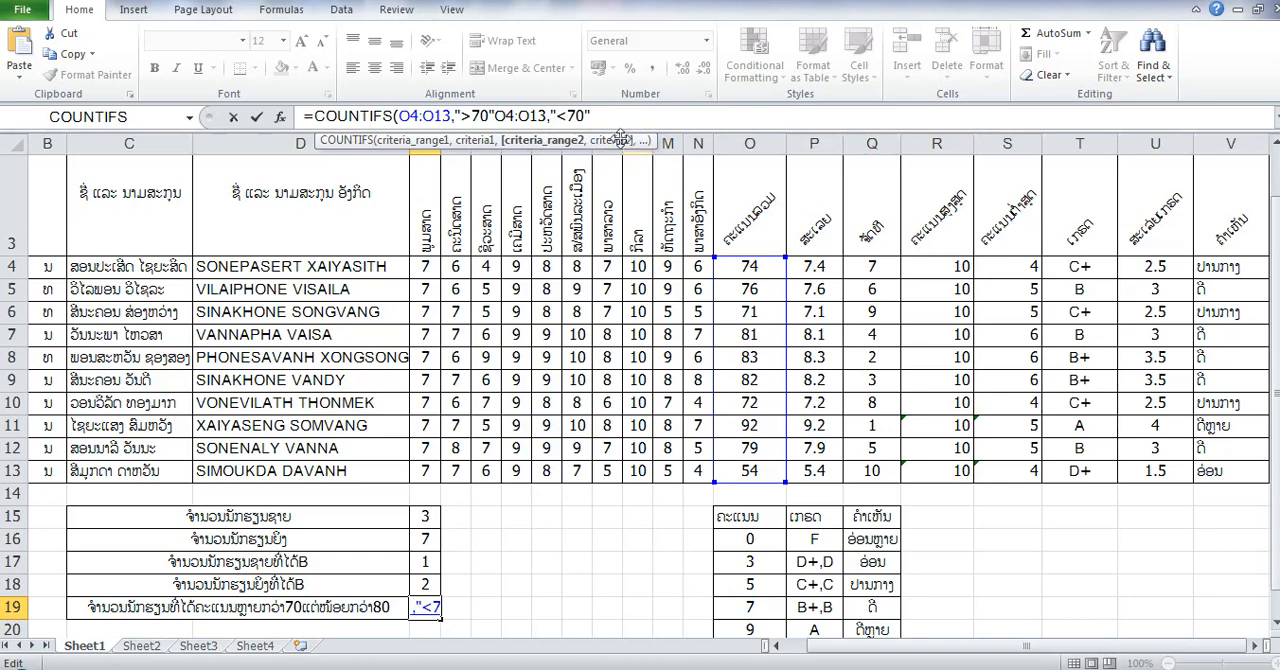
{"action": "key", "text": "Delete"}
{"action": "key", "text": "Delete"}
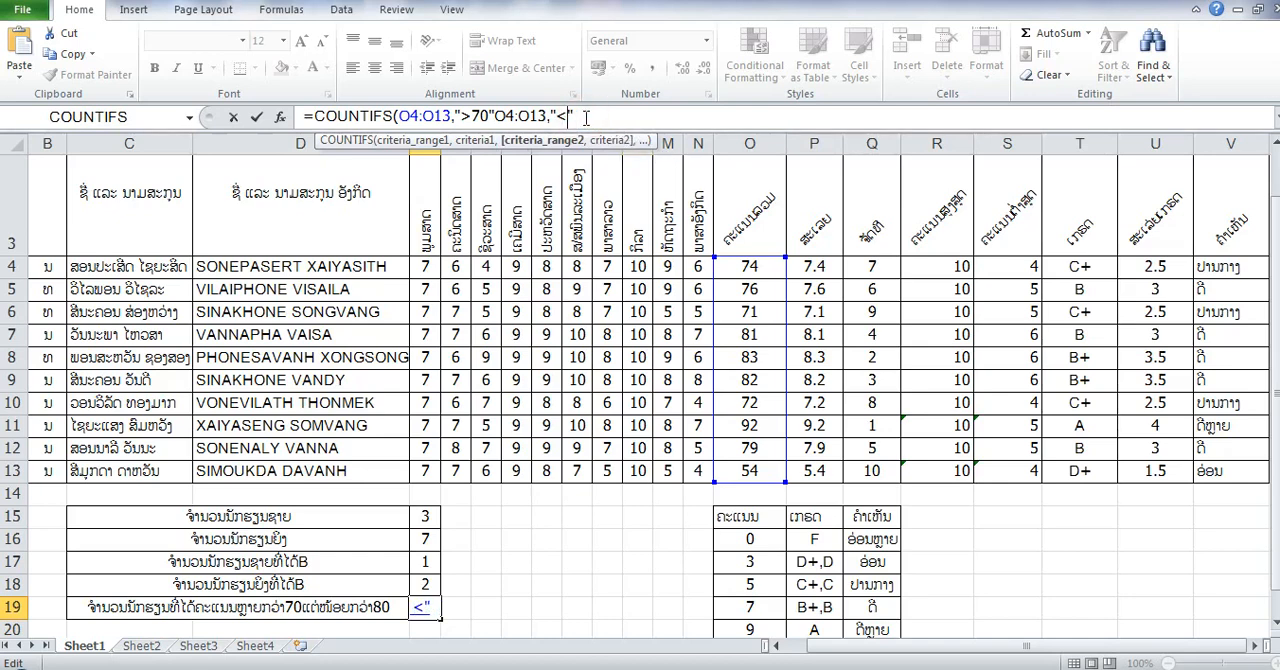
{"action": "type", "text": "80"}
{"action": "left_click", "coordinate": [609, 120]}
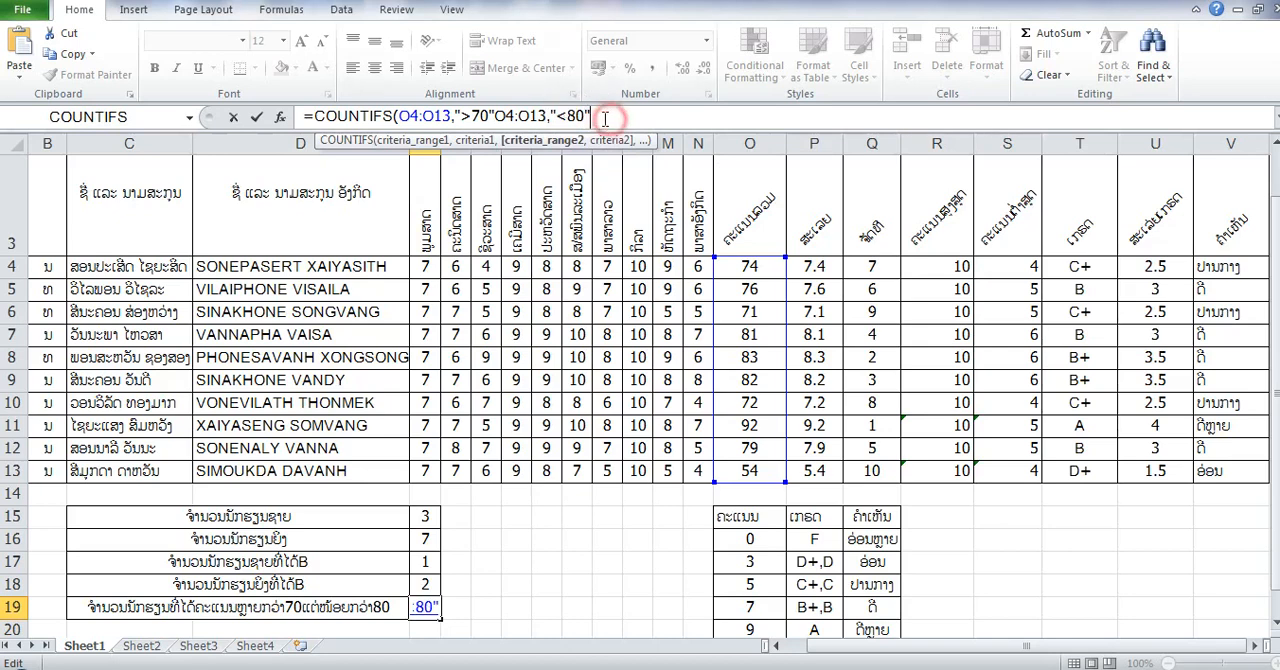
{"action": "type", "text": ")"}
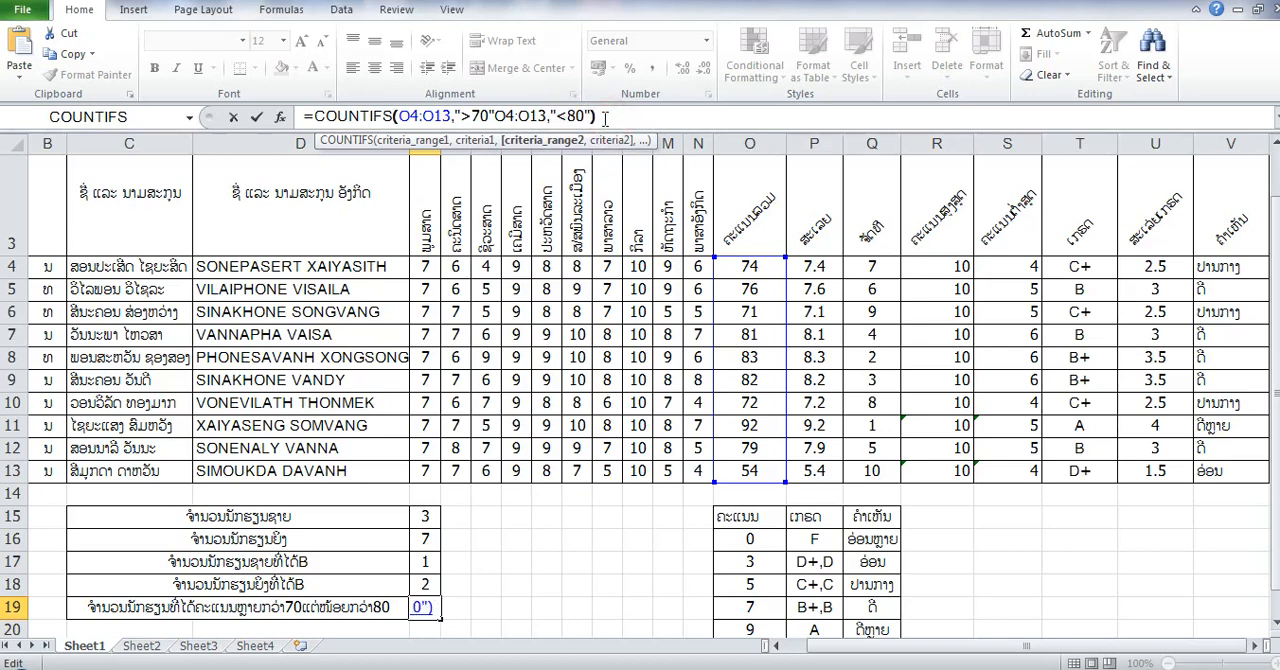
{"action": "key", "text": "Return"}
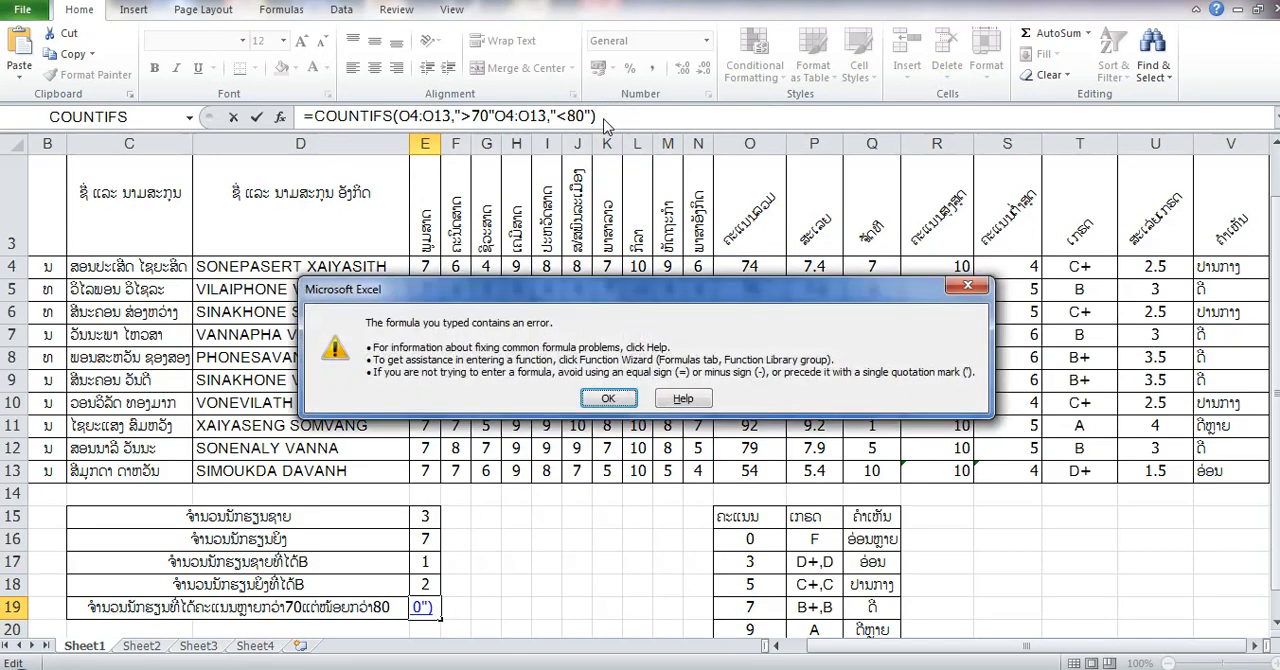
- Separate the two conditions with a comma, giving =COUNTIFS(O4:O13,">70",O4:O13,"<80"), enter it and review the formula in E19
{"action": "left_click", "coordinate": [622, 399]}
{"action": "left_click", "coordinate": [496, 116]}
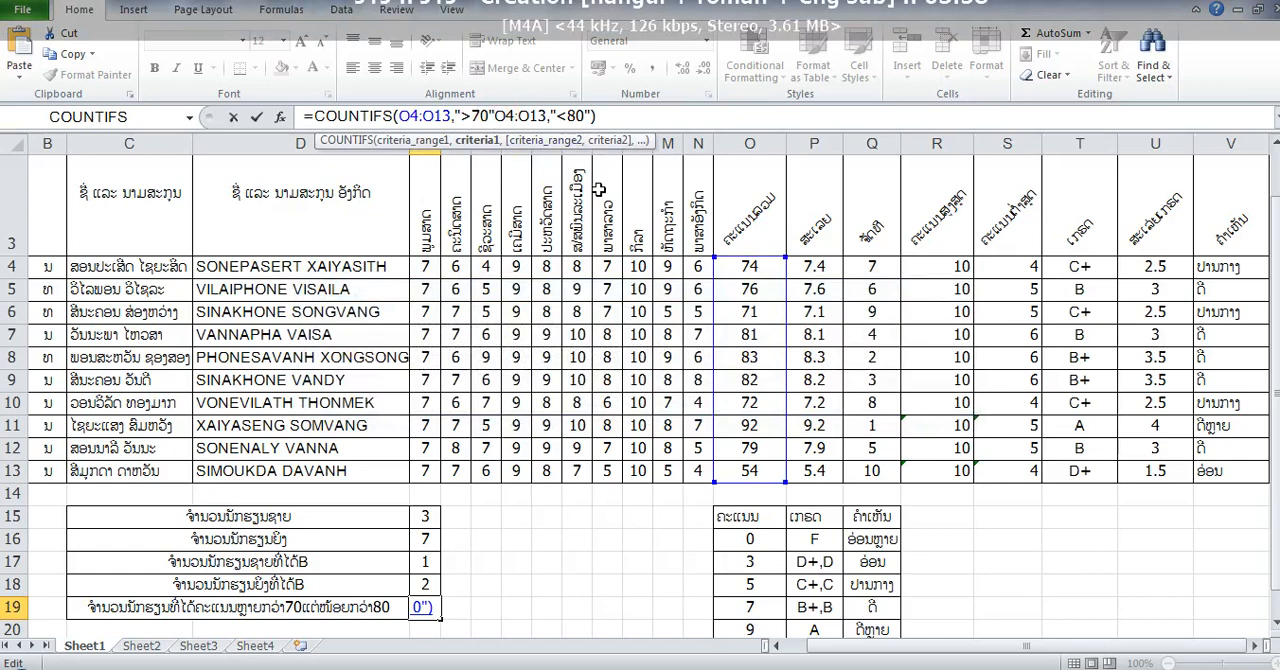
{"action": "type", "text": ","}
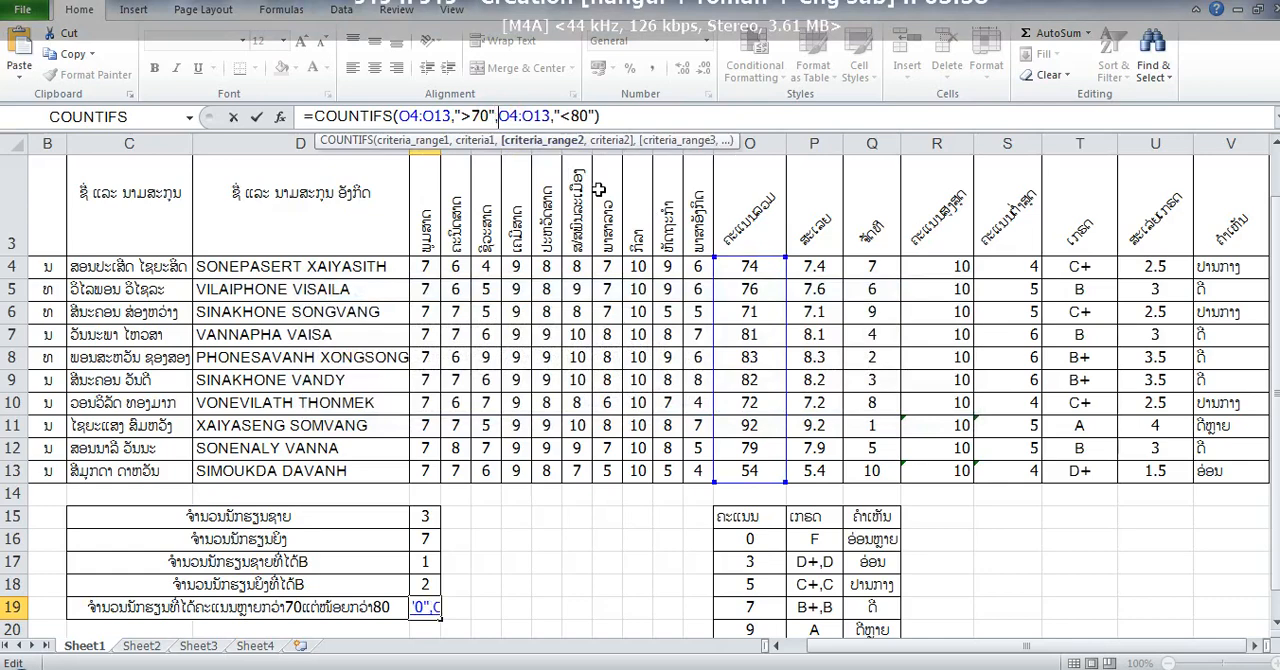
{"action": "key", "text": "Return"}
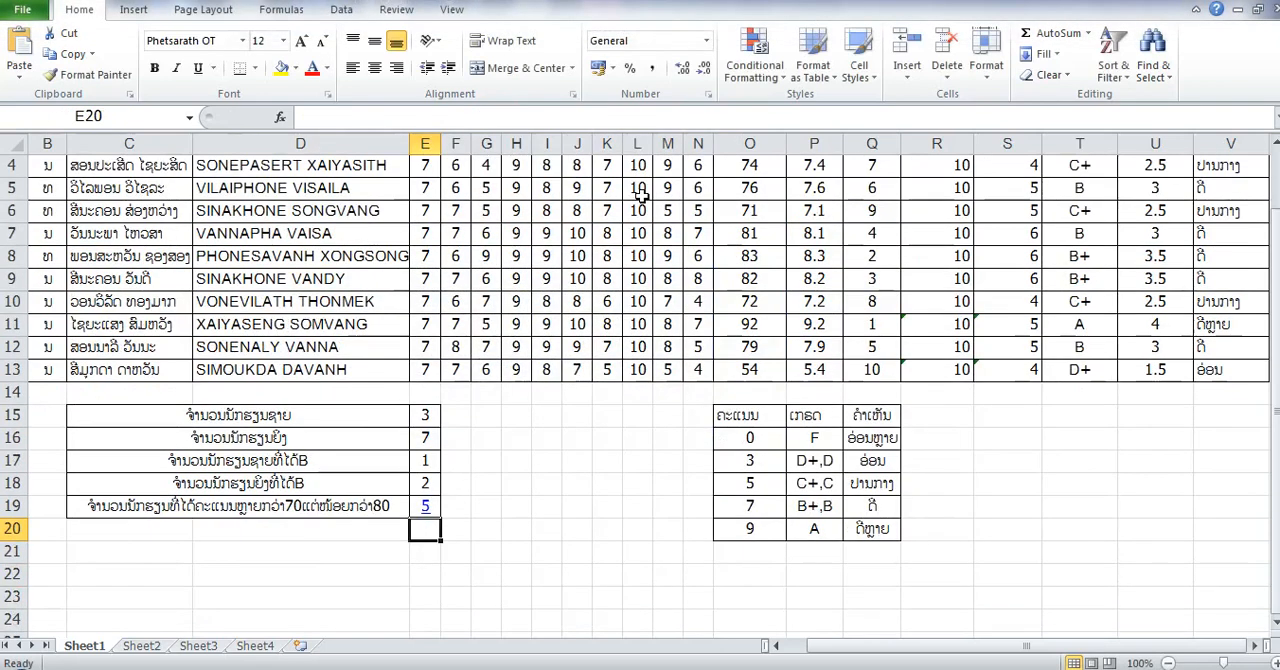
{"action": "left_click", "coordinate": [760, 172]}
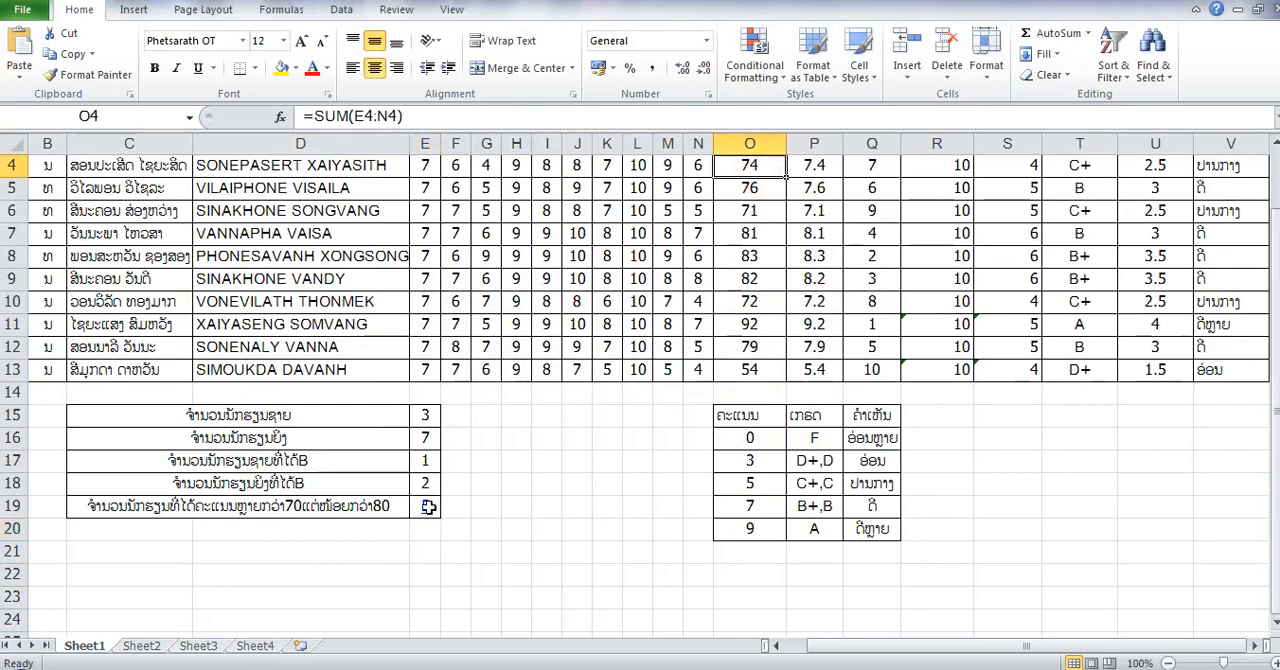
{"action": "left_click", "coordinate": [425, 506]}
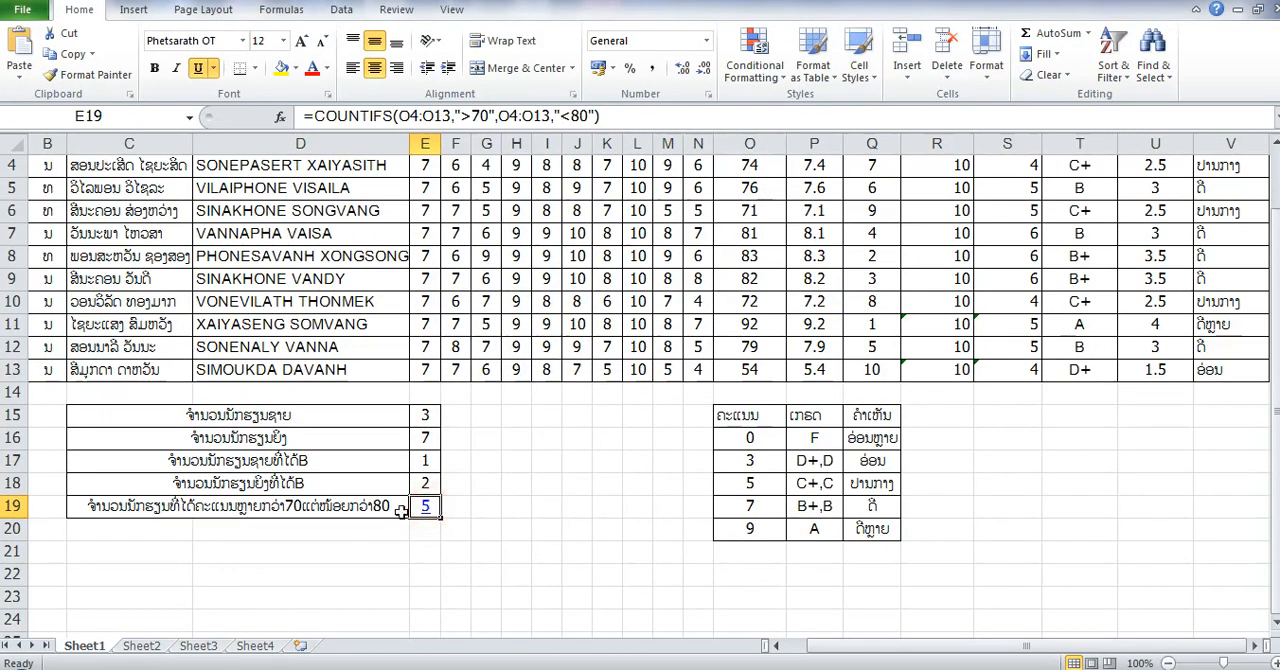